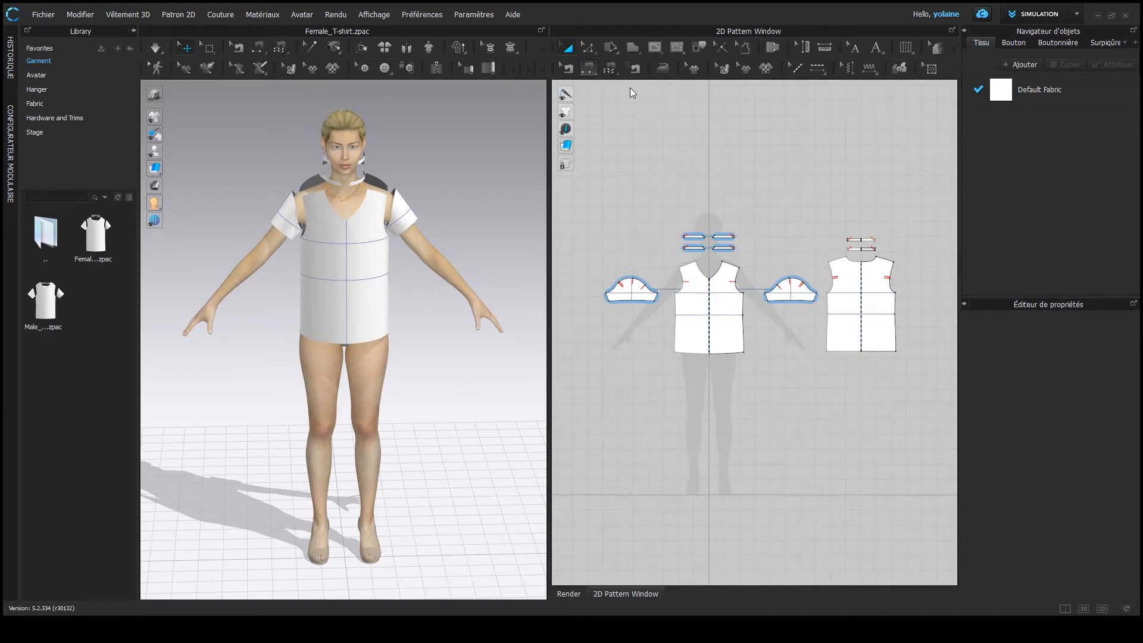
# Use Segment Sewing to join the front panel's lower side segment to the facing back panel segment, and undo the seam
pyautogui.click(589, 68)
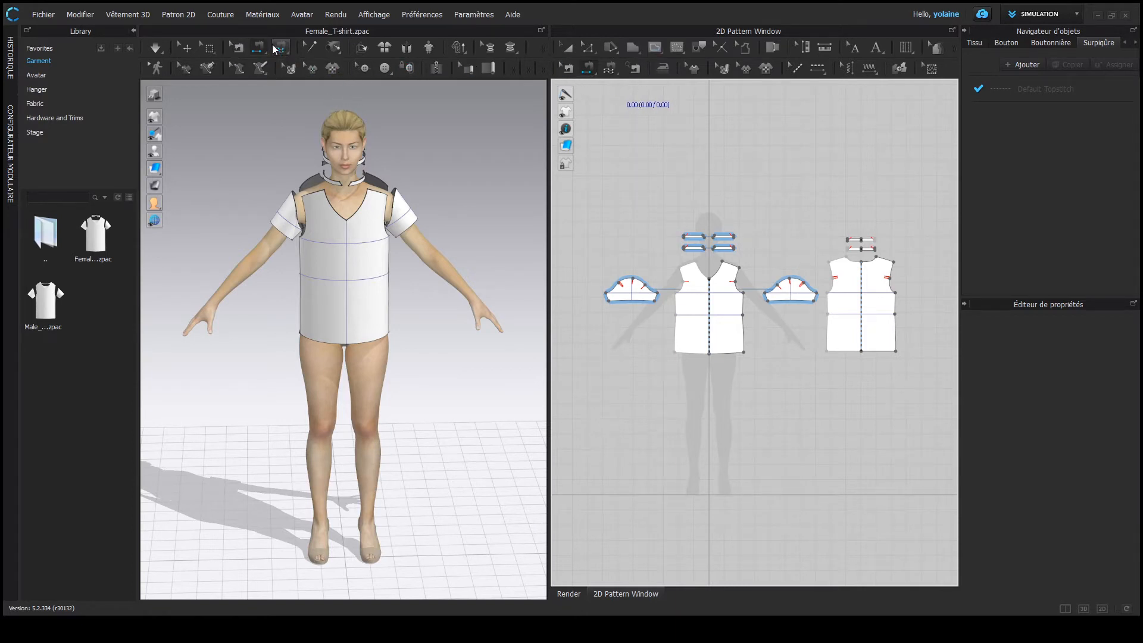
pyautogui.click(590, 63)
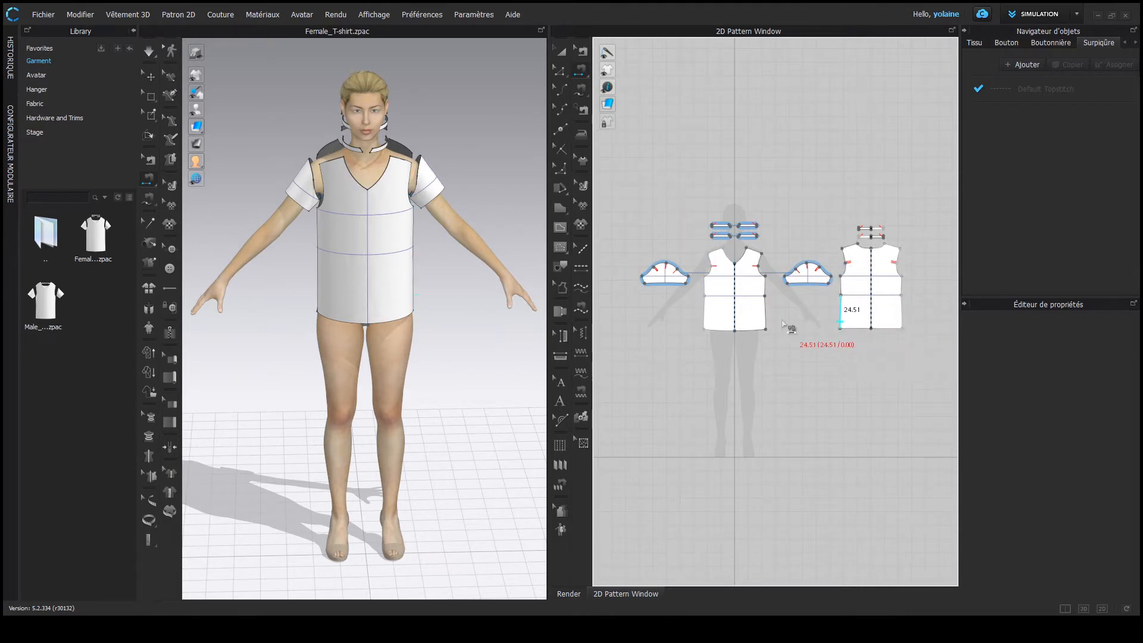
pyautogui.scroll(3, 768, 315)
pyautogui.scroll(-2, 768, 315)
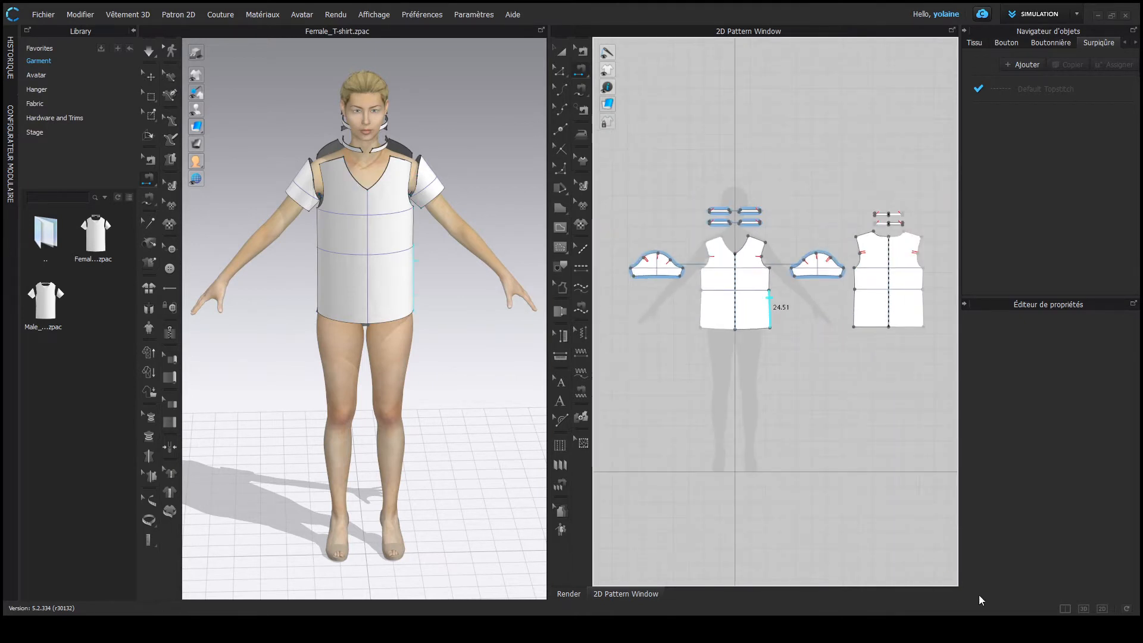
pyautogui.click(1104, 608)
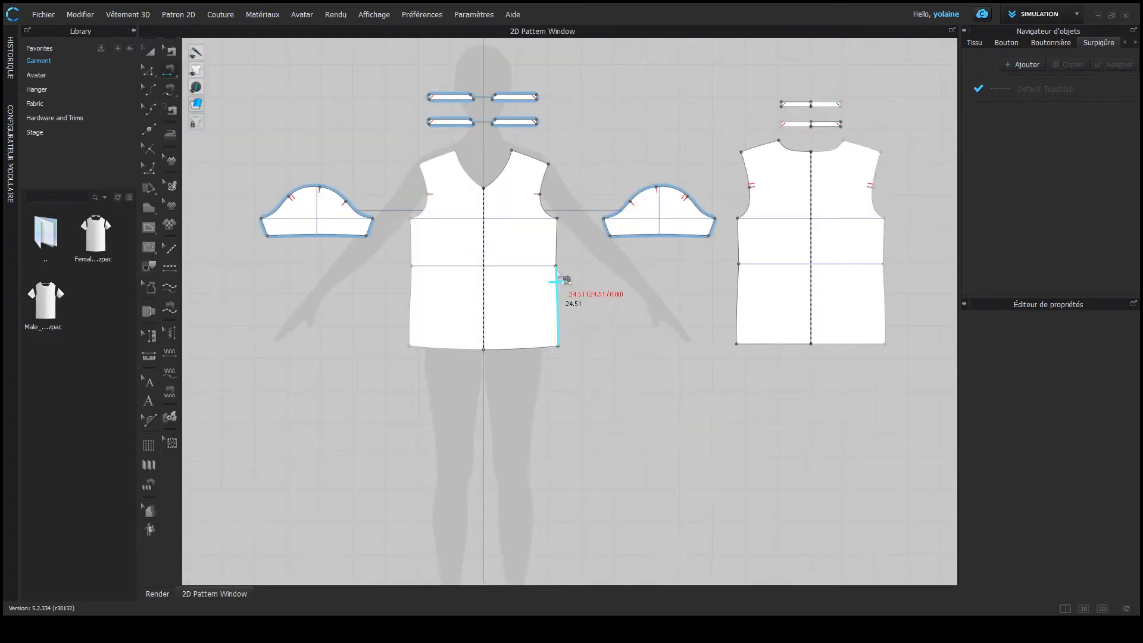
pyautogui.click(562, 287)
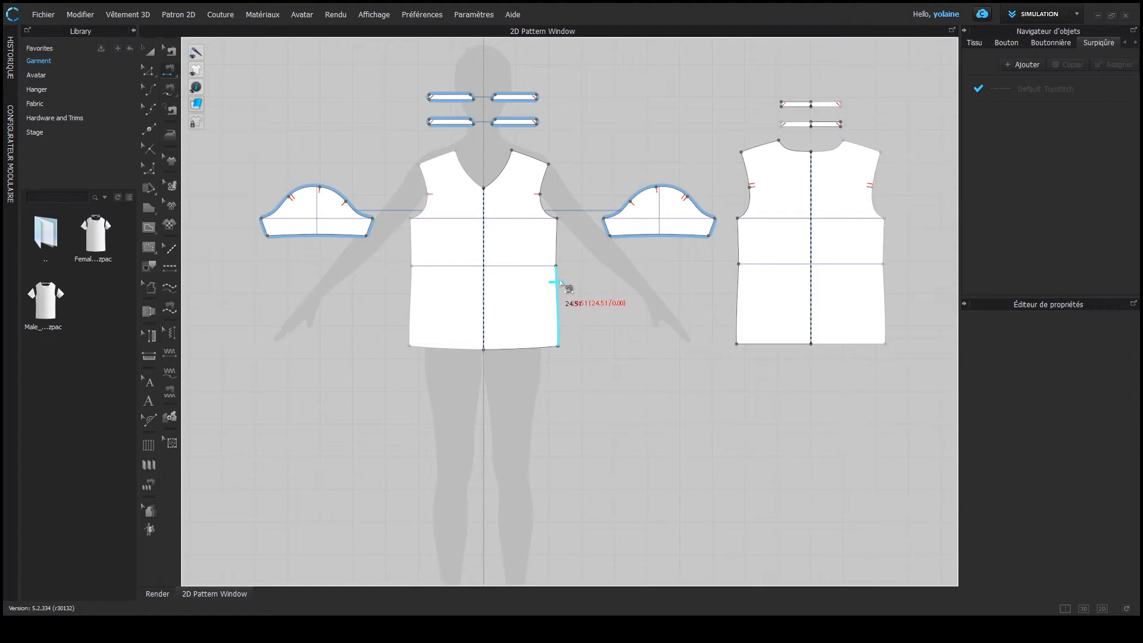
pyautogui.click(745, 290)
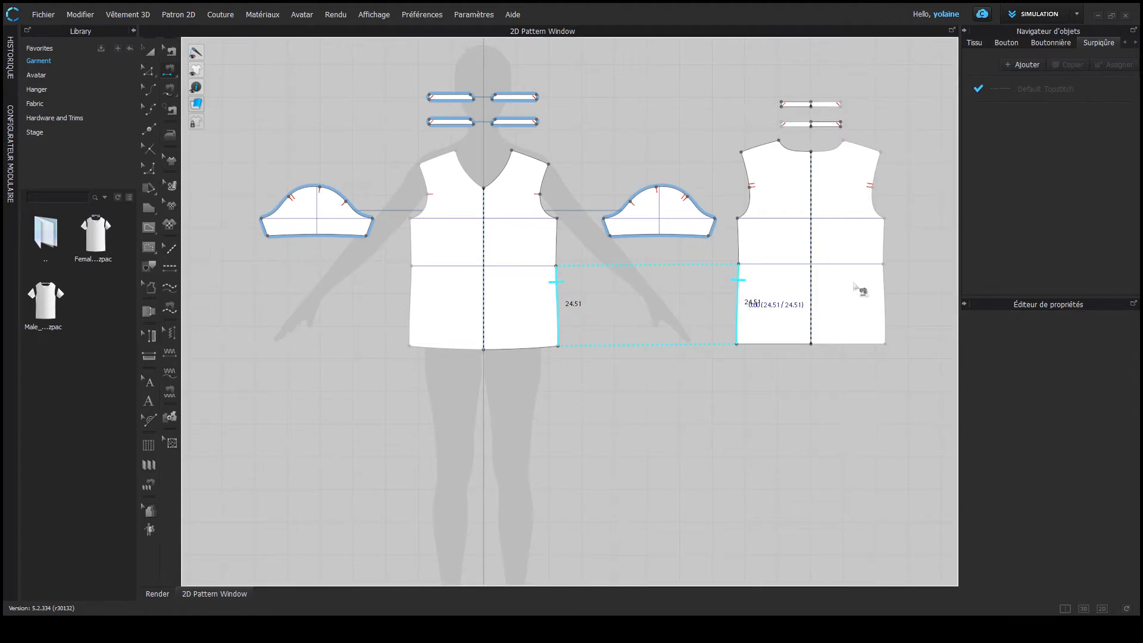
pyautogui.click(733, 296)
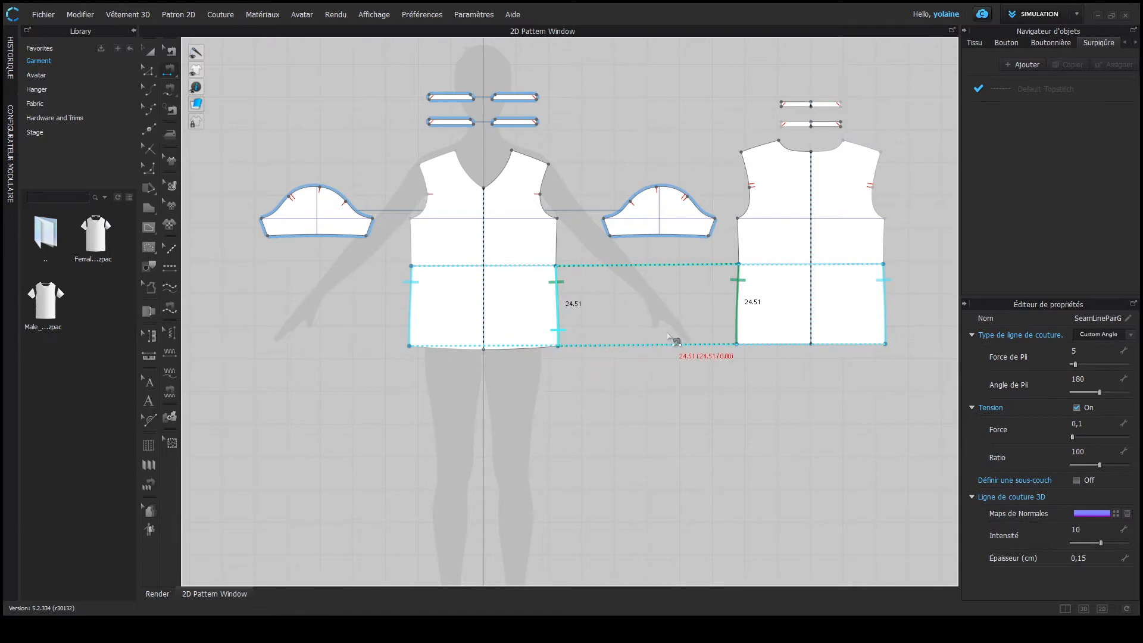
pyautogui.hotkey('ctrl', 'z')
# Repeat the lower side seam with both segments in the same direction, viewing the avatar from the side in 3D, and undo it
pyautogui.click(559, 286)
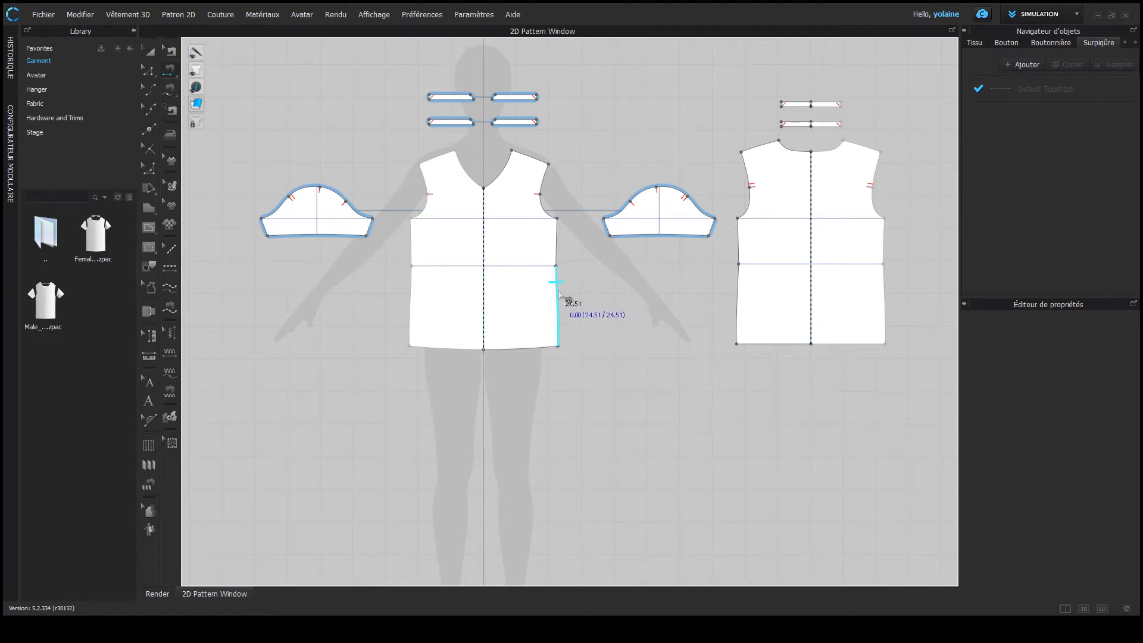
pyautogui.click(557, 288)
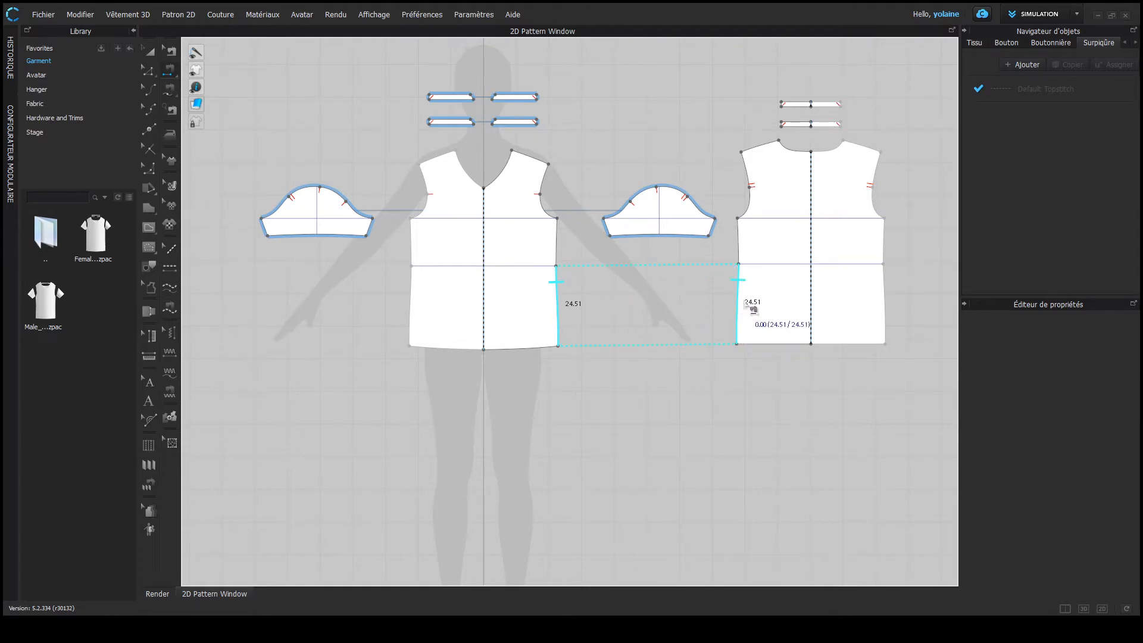
pyautogui.click(1089, 607)
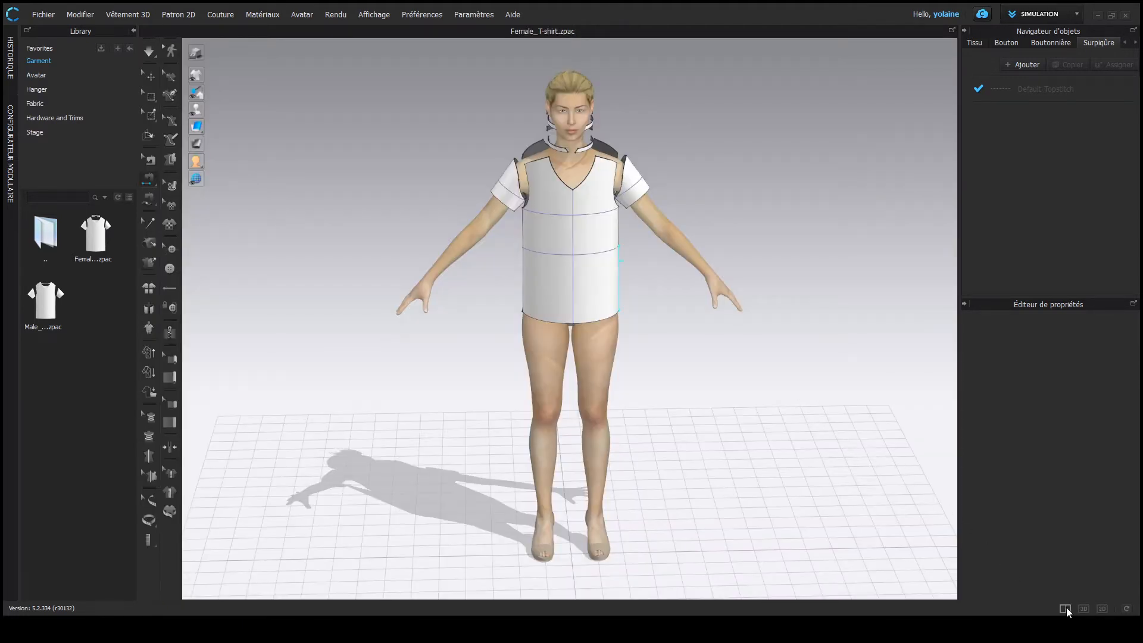
pyautogui.click(1065, 608)
pyautogui.moveTo(453, 309); pyautogui.dragTo(330, 328, button='right')
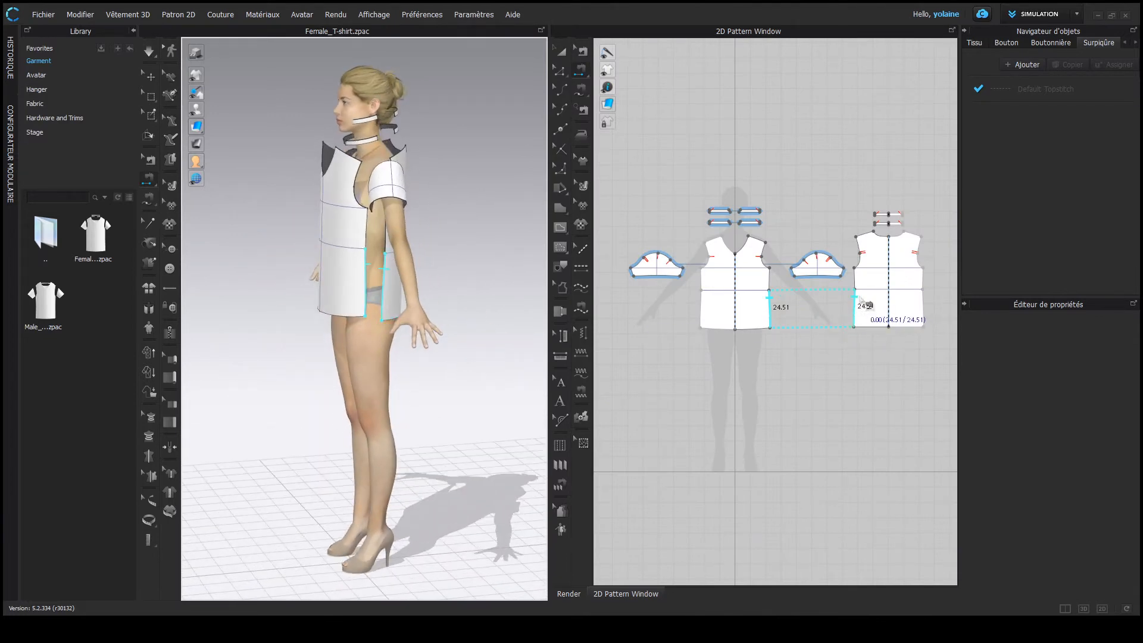
pyautogui.click(861, 301)
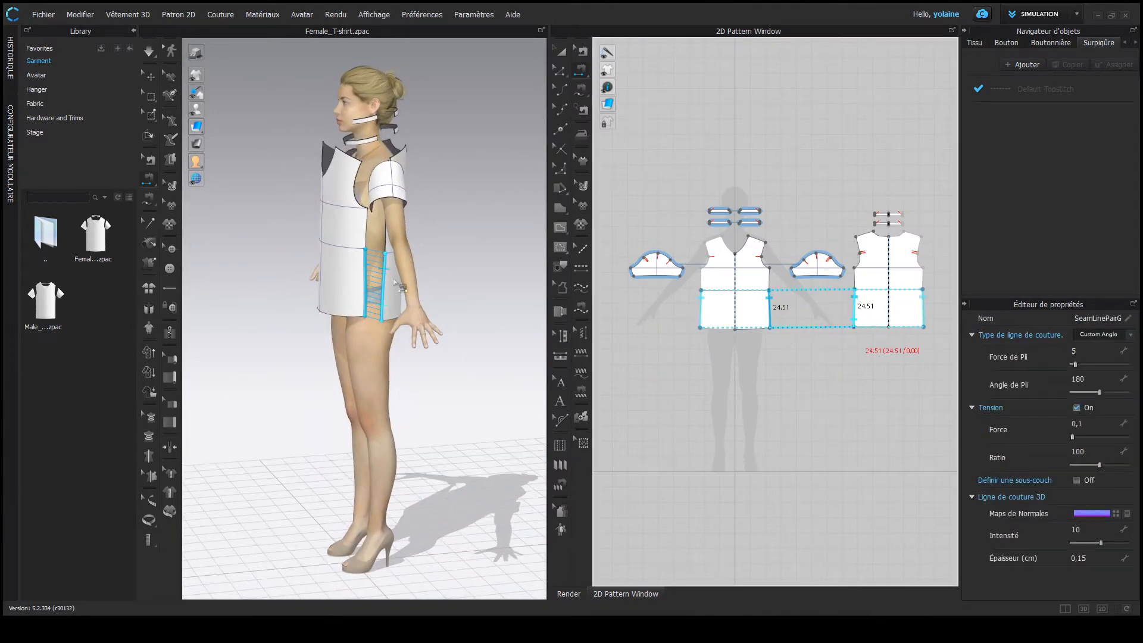
pyautogui.hotkey('ctrl', 'z')
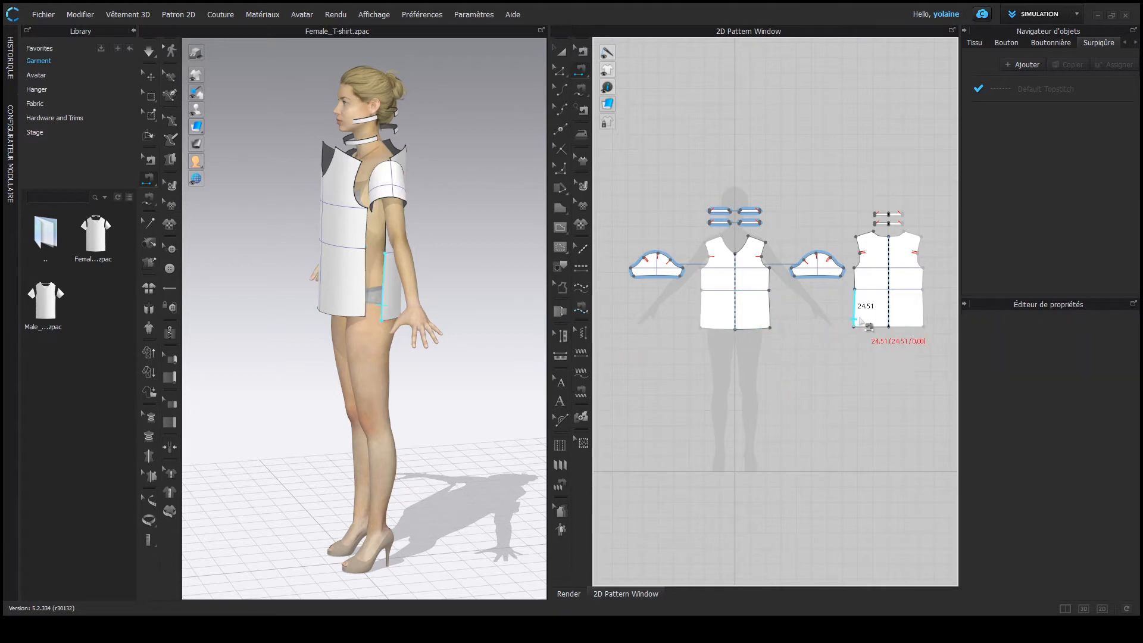
# Sew the lower side segments of front and back in opposite directions to make a crossed seam, and delete it
pyautogui.click(771, 313)
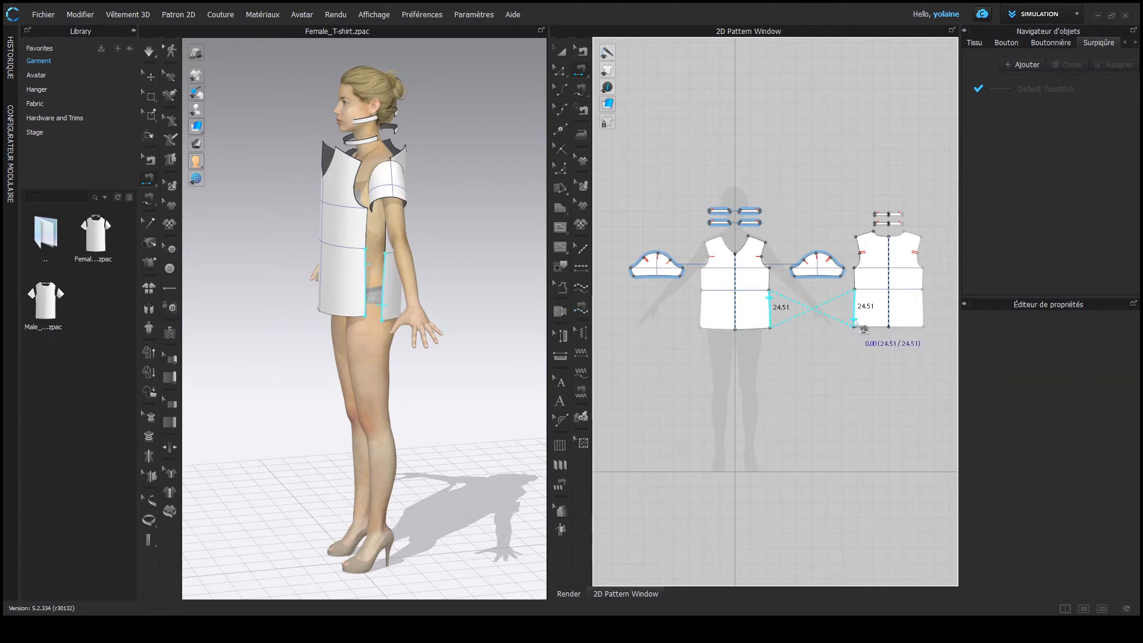
pyautogui.click(857, 325)
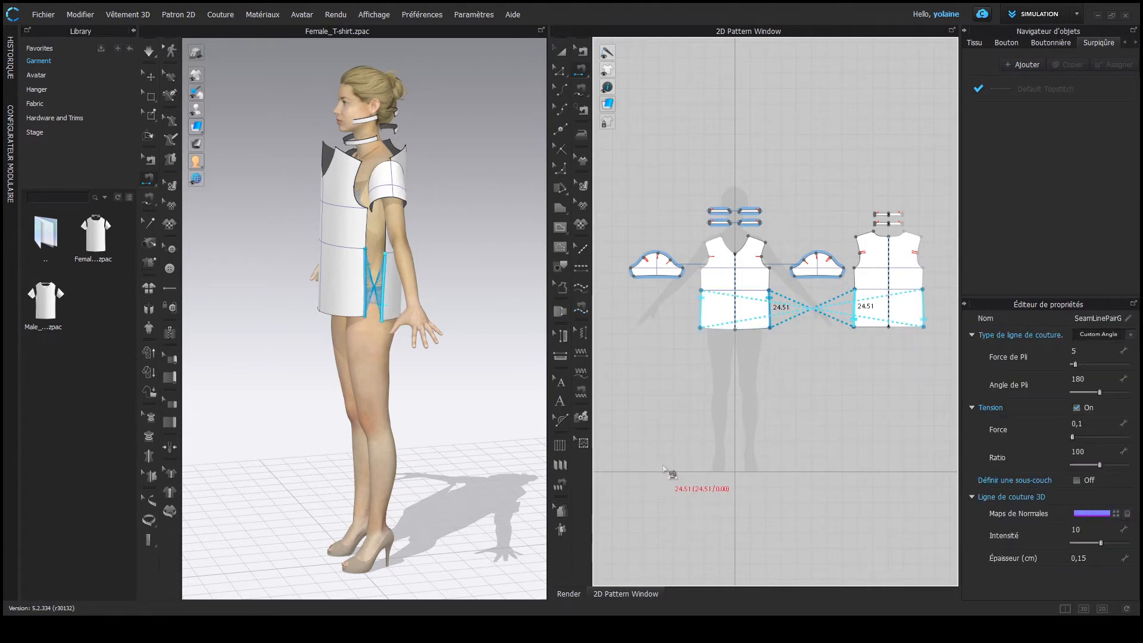
pyautogui.scroll(3, 416, 283)
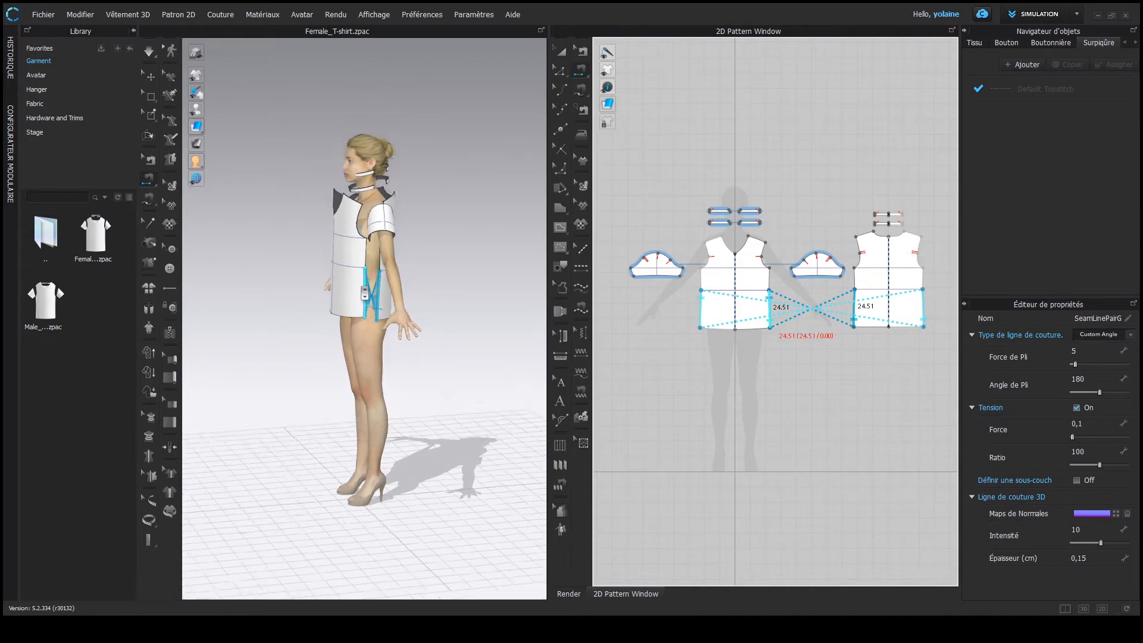
pyautogui.scroll(3, 418, 284)
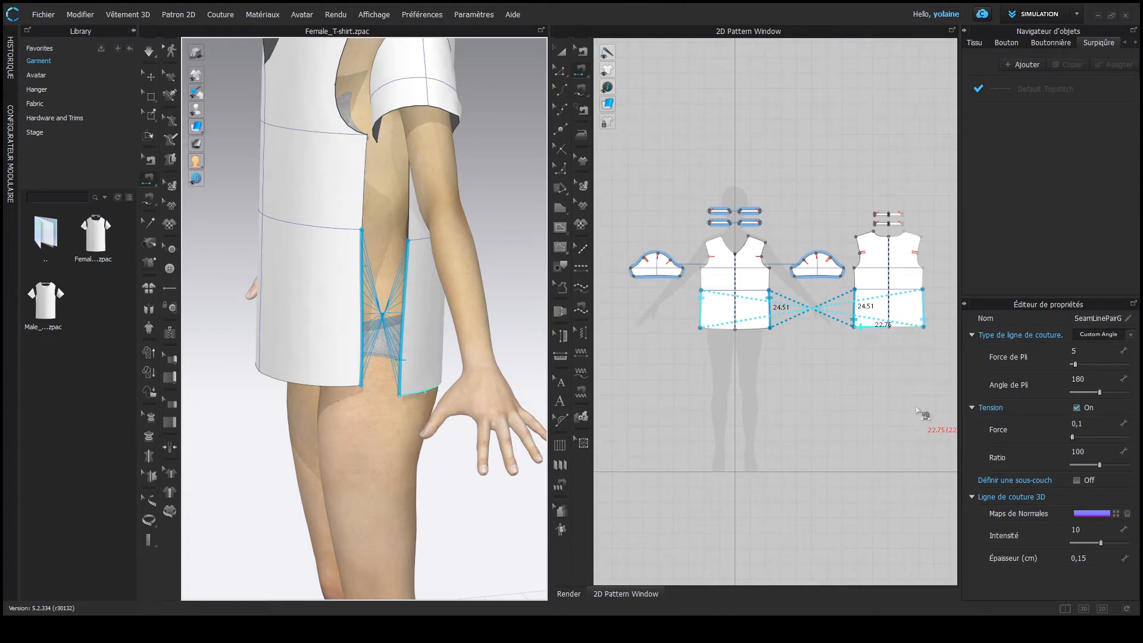
pyautogui.press('Delete')
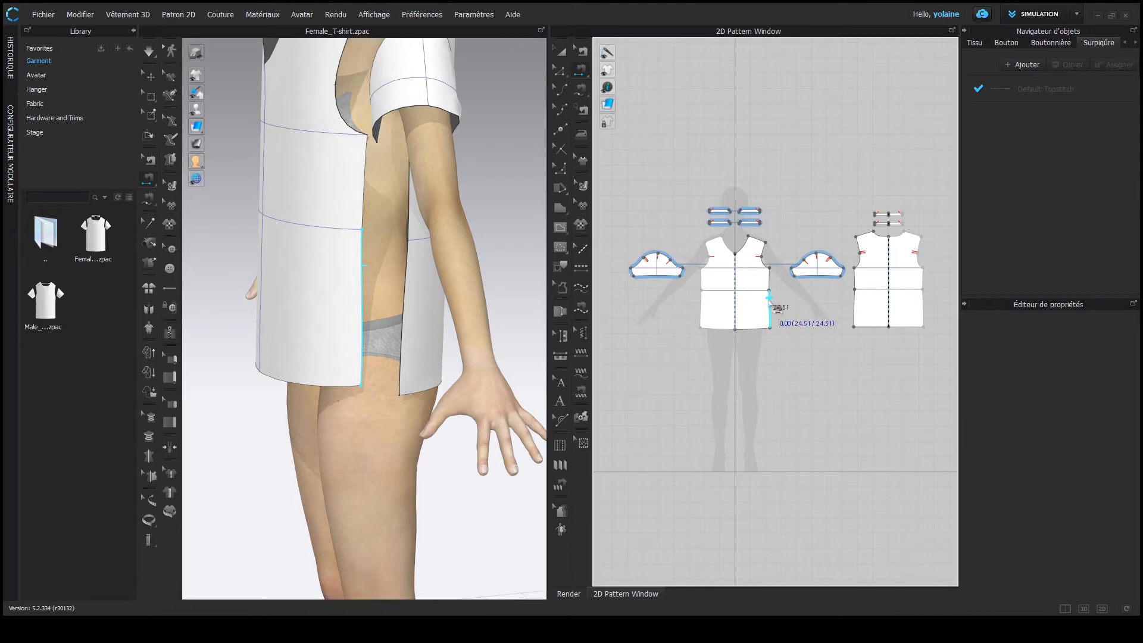
# Resew the front and back lower side segments with uncrossed directions, and undo the seam
pyautogui.click(770, 308)
pyautogui.click(855, 308)
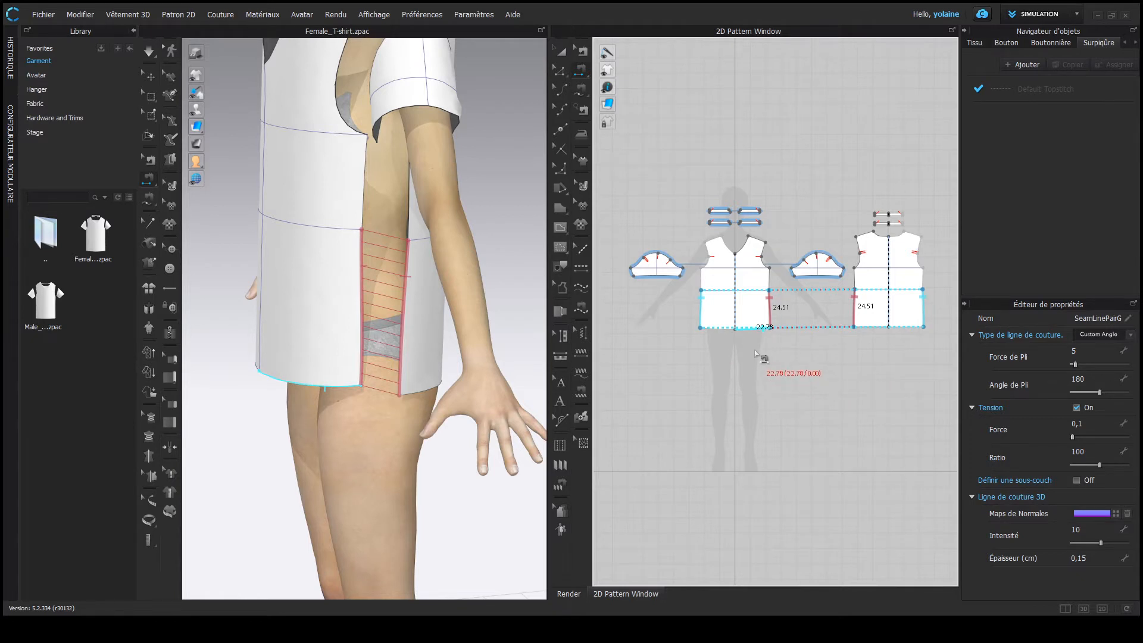
pyautogui.click(817, 274)
pyautogui.hotkey('ctrl', 'z')
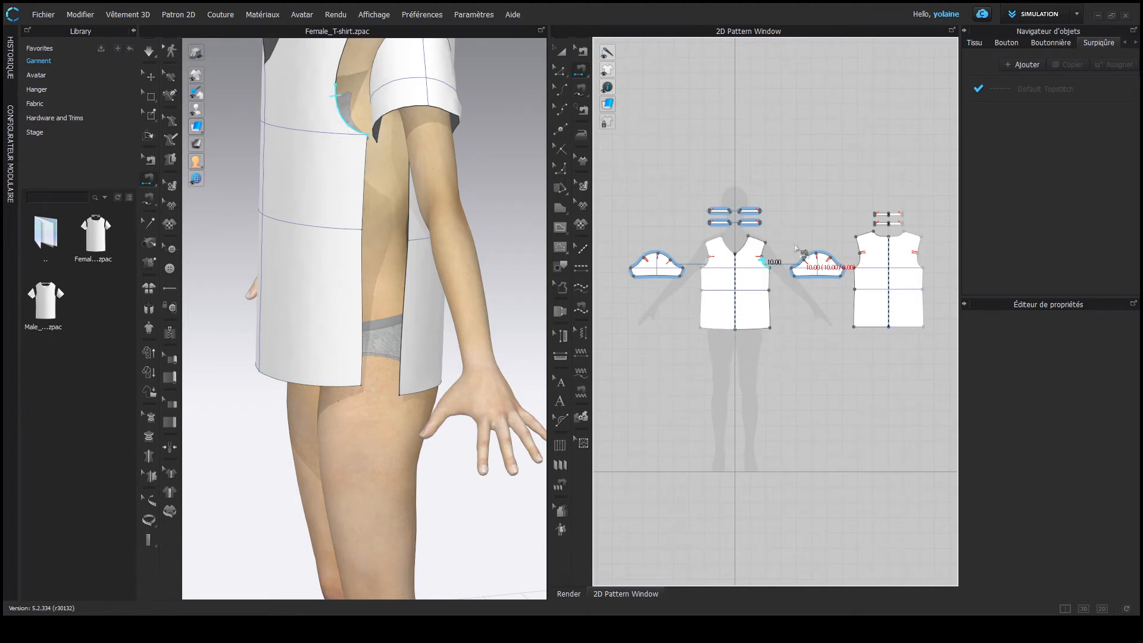
# Lower the back panel's side hem corner by about 5.44 cm to lengthen its side segment
pyautogui.scroll(3, 821, 262)
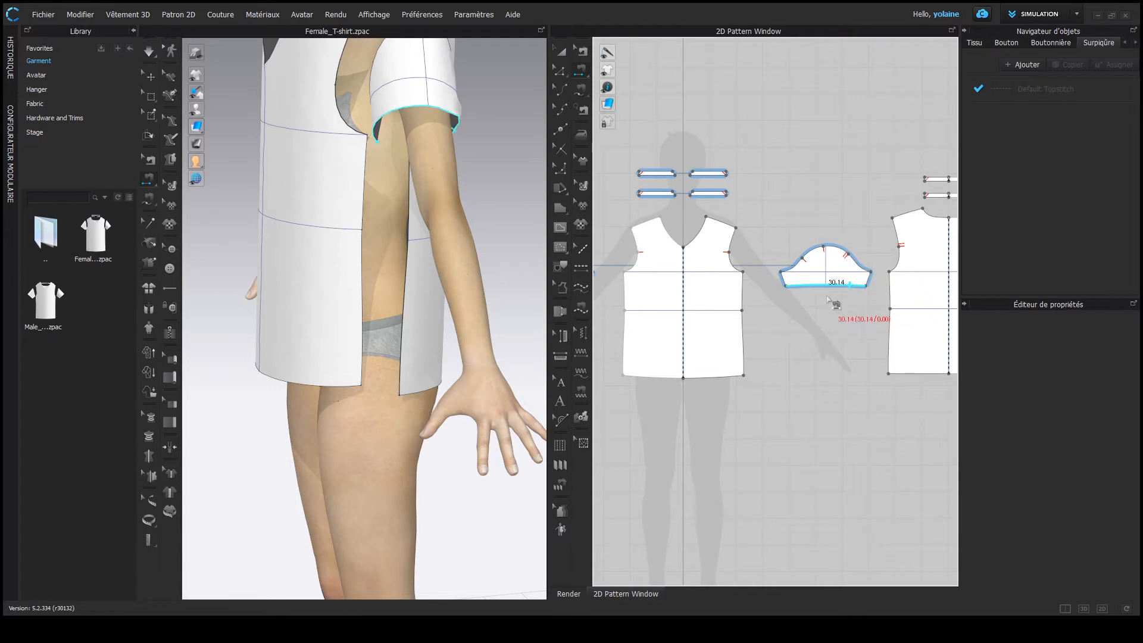
pyautogui.scroll(-4, 768, 333)
pyautogui.scroll(3, 767, 328)
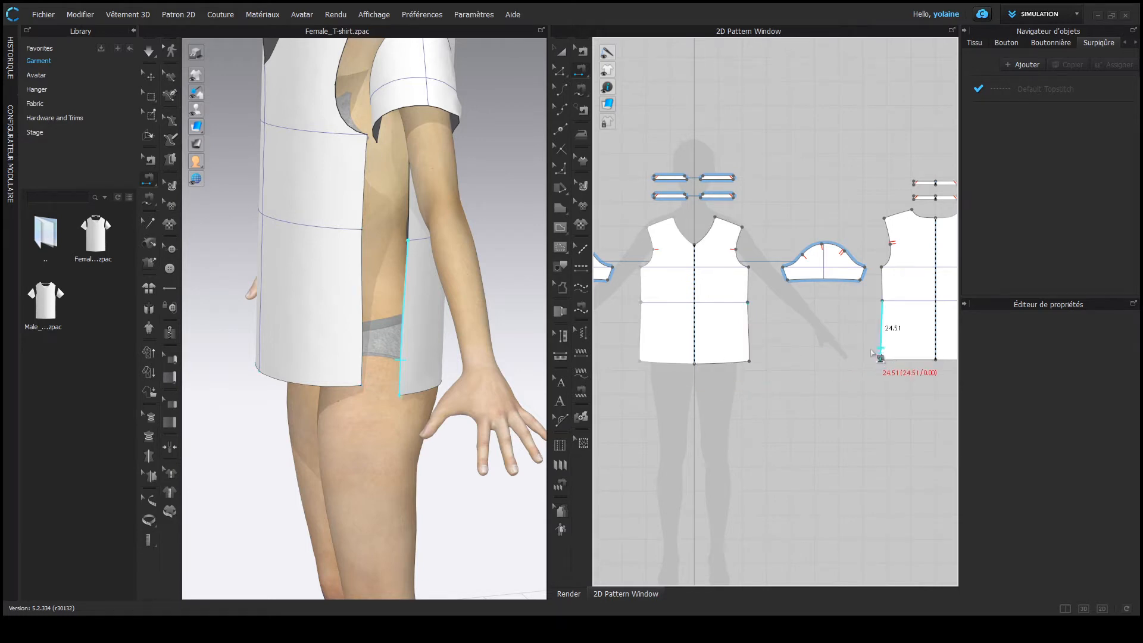
pyautogui.click(560, 71)
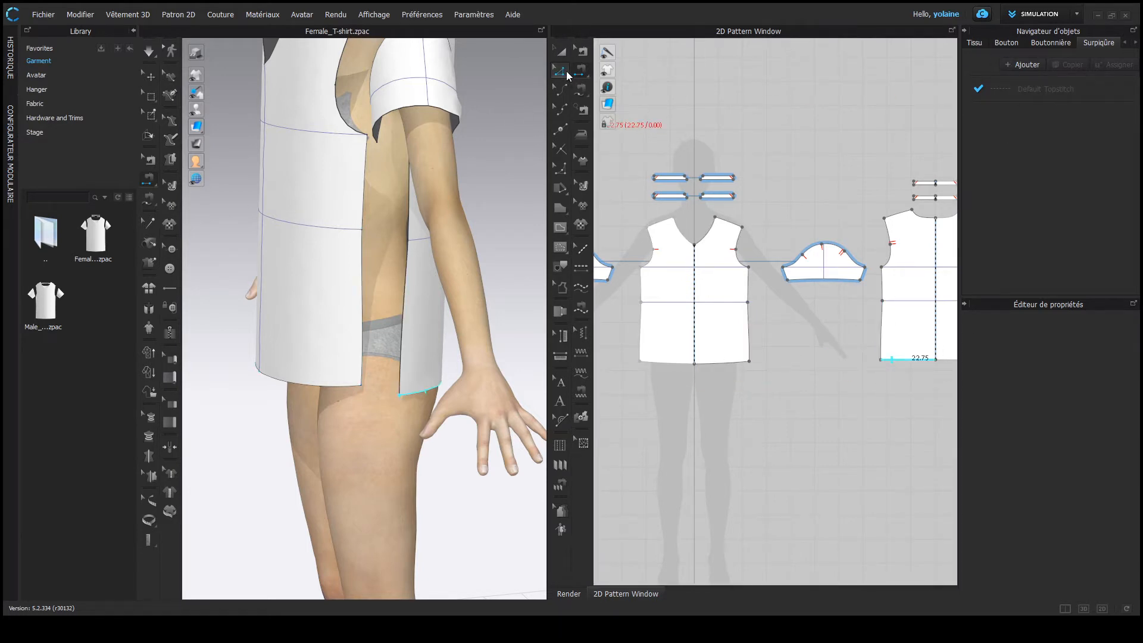
pyautogui.moveTo(879, 360); pyautogui.dragTo(881, 373)
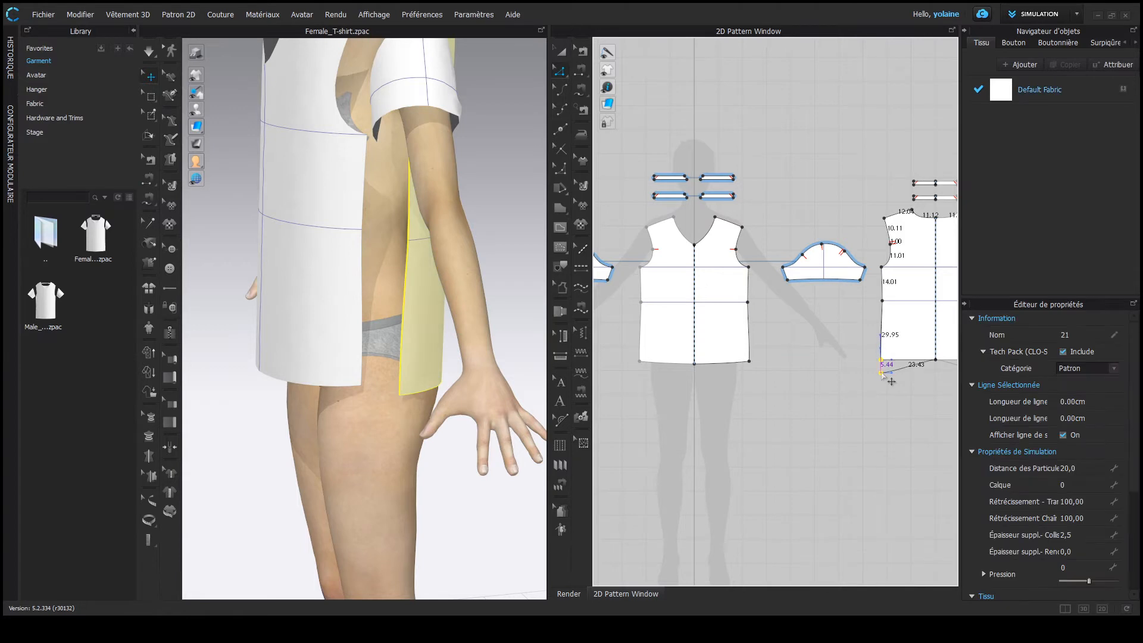
# Sew the front panel's lower side segment to the lengthened back side segment with Segment Sewing, without crossing the seam
pyautogui.click(580, 70)
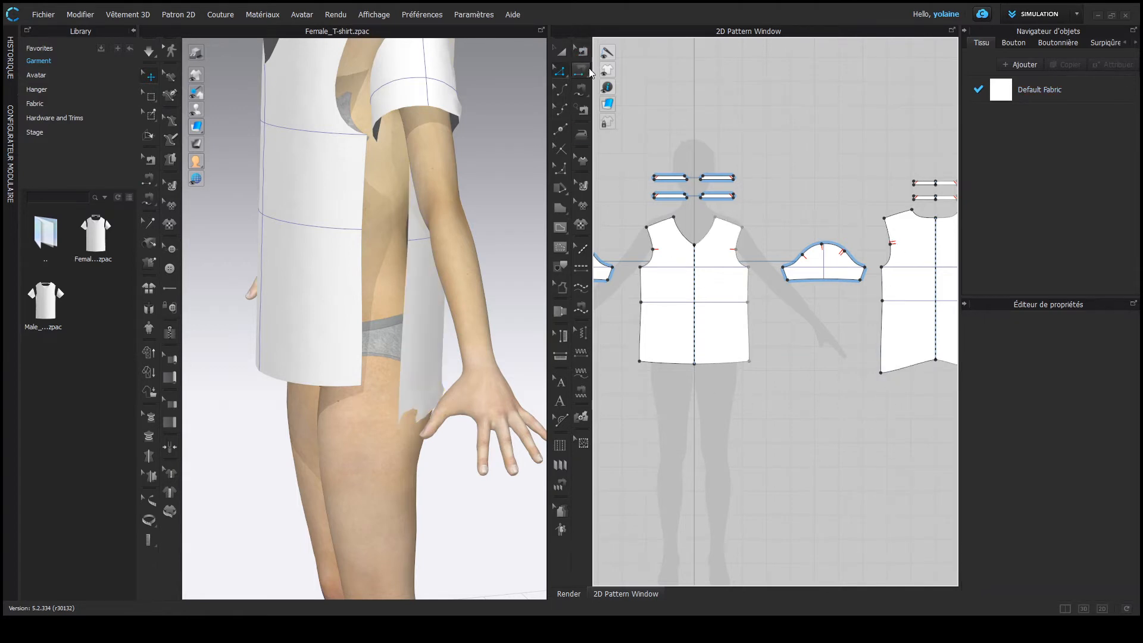
pyautogui.click(749, 328)
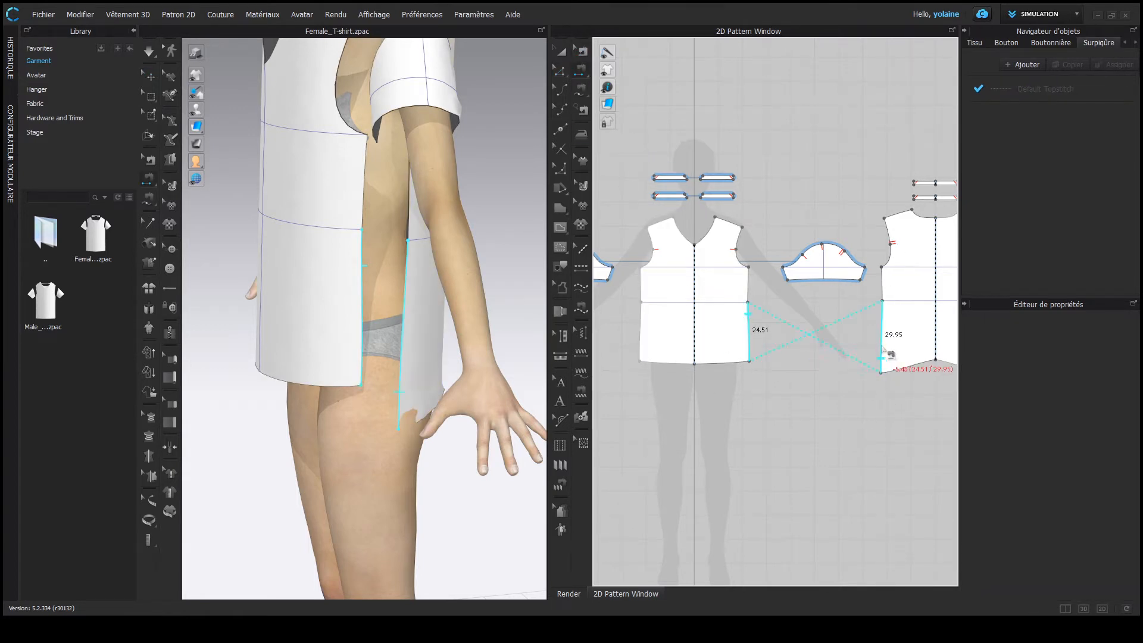
pyautogui.click(882, 324)
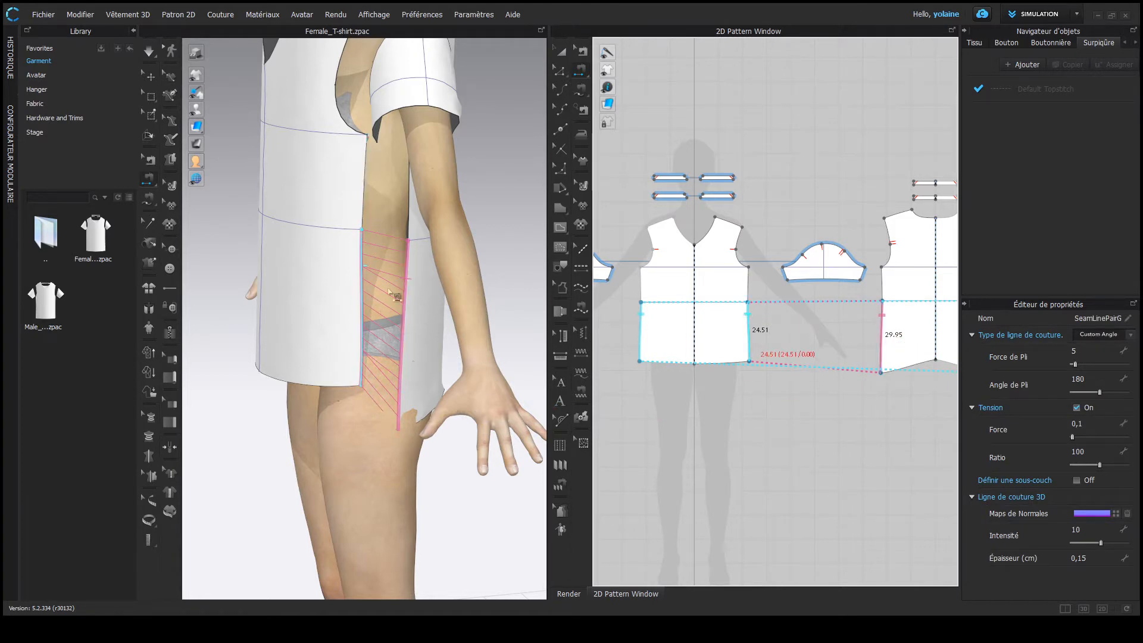
# Simulate the garment with the unequal side seam, and undo the simulation, the seam and the back hem corner change
pyautogui.press('space')
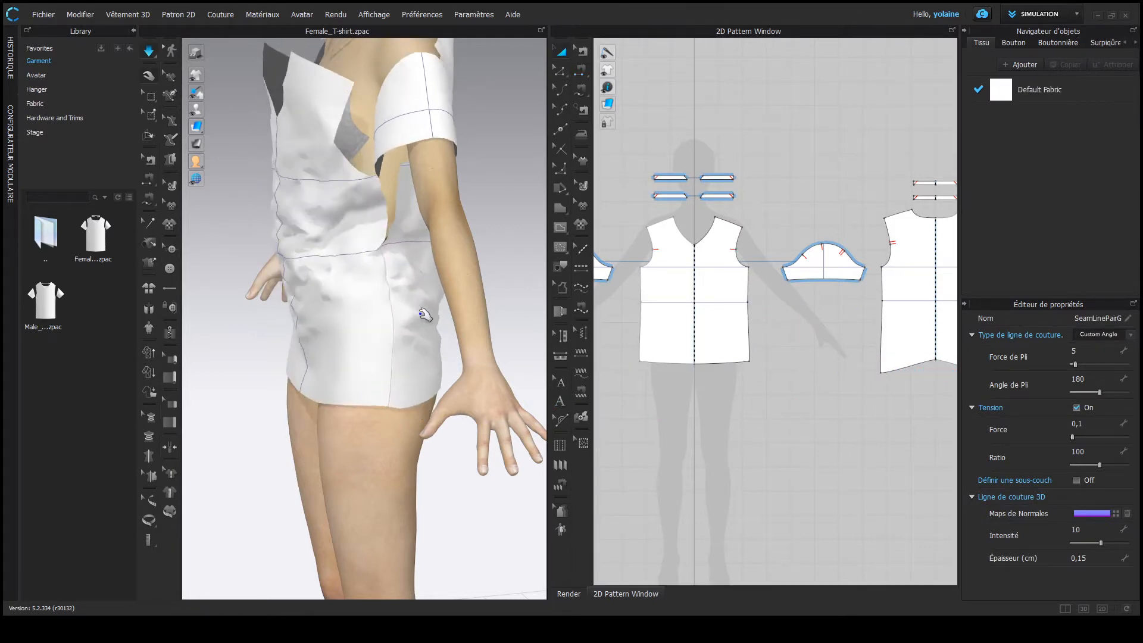
pyautogui.hotkey('ctrl', 'z')
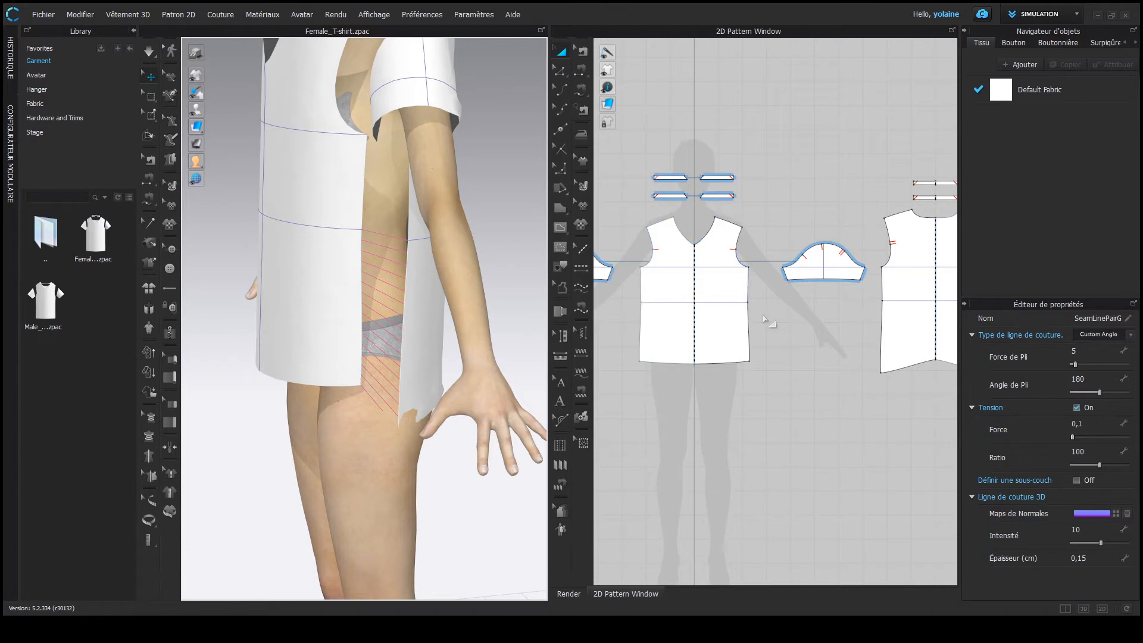
pyautogui.click(766, 320)
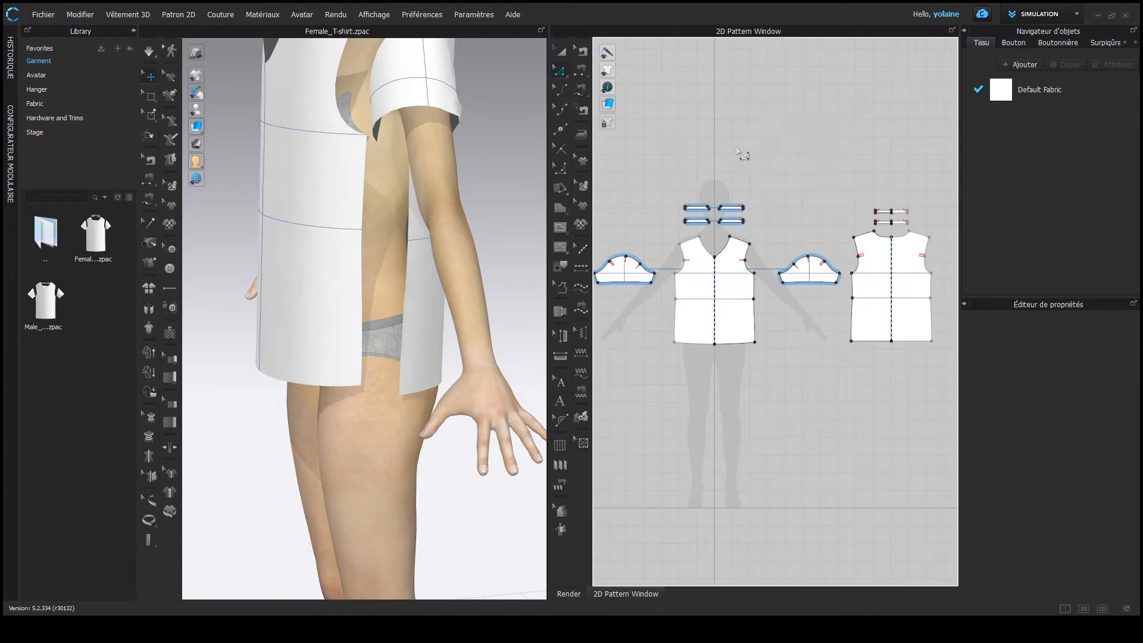
# Sew the front panel's full side edge from underarm to hem to the matching back side edge with Free Sewing, and undo the seam
pyautogui.click(581, 93)
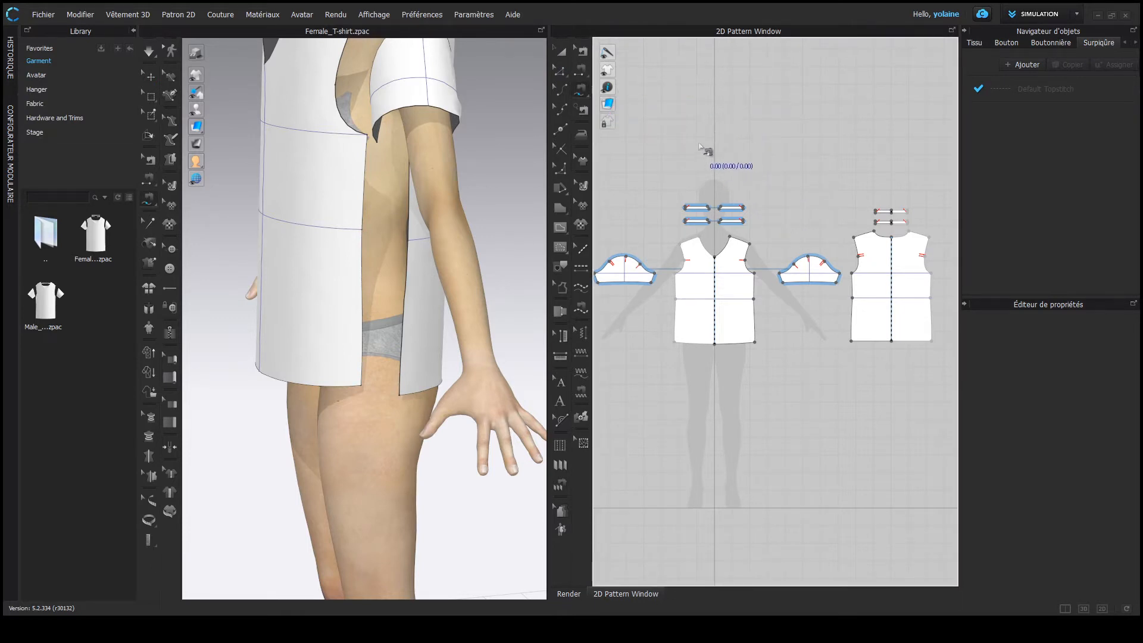
pyautogui.scroll(1, 756, 194)
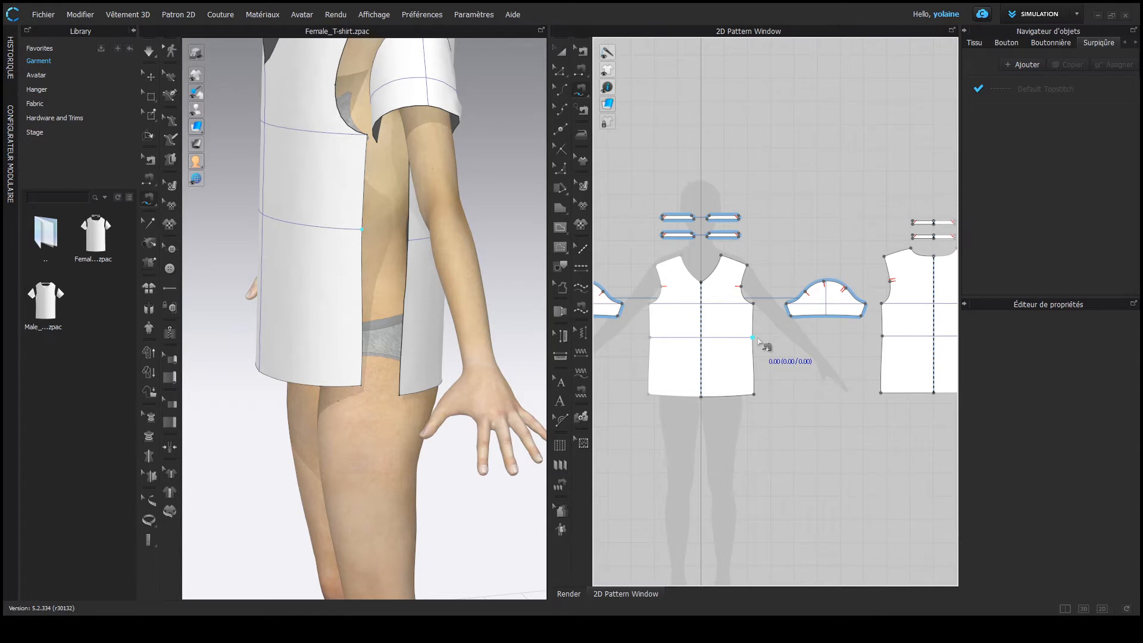
pyautogui.click(761, 304)
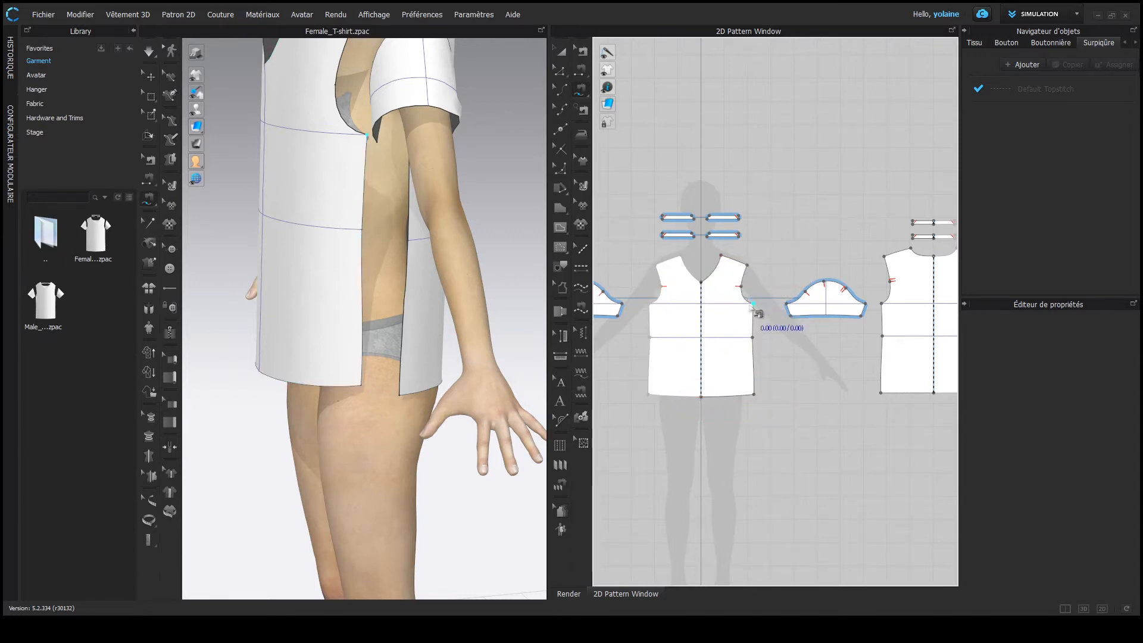
pyautogui.click(759, 398)
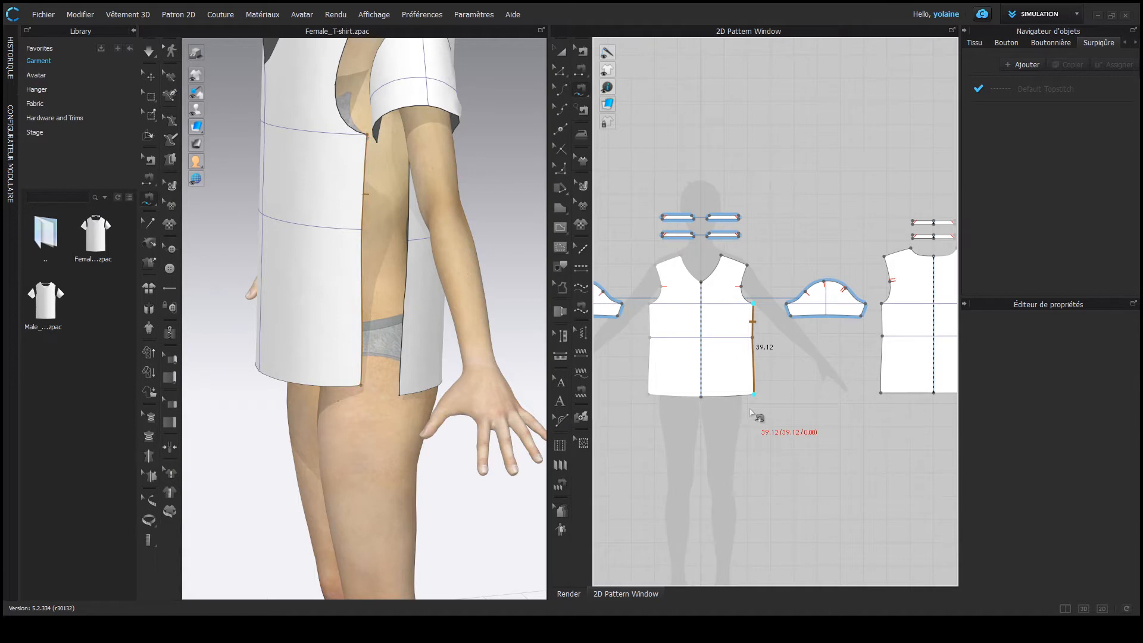
pyautogui.click(882, 304)
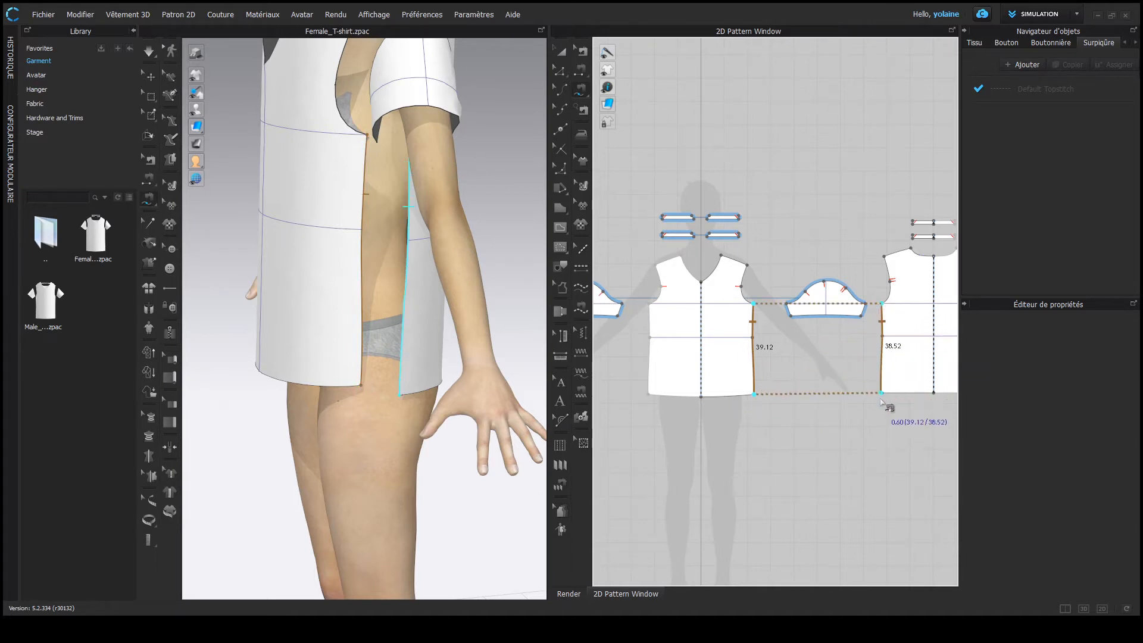
pyautogui.scroll(5, 882, 394)
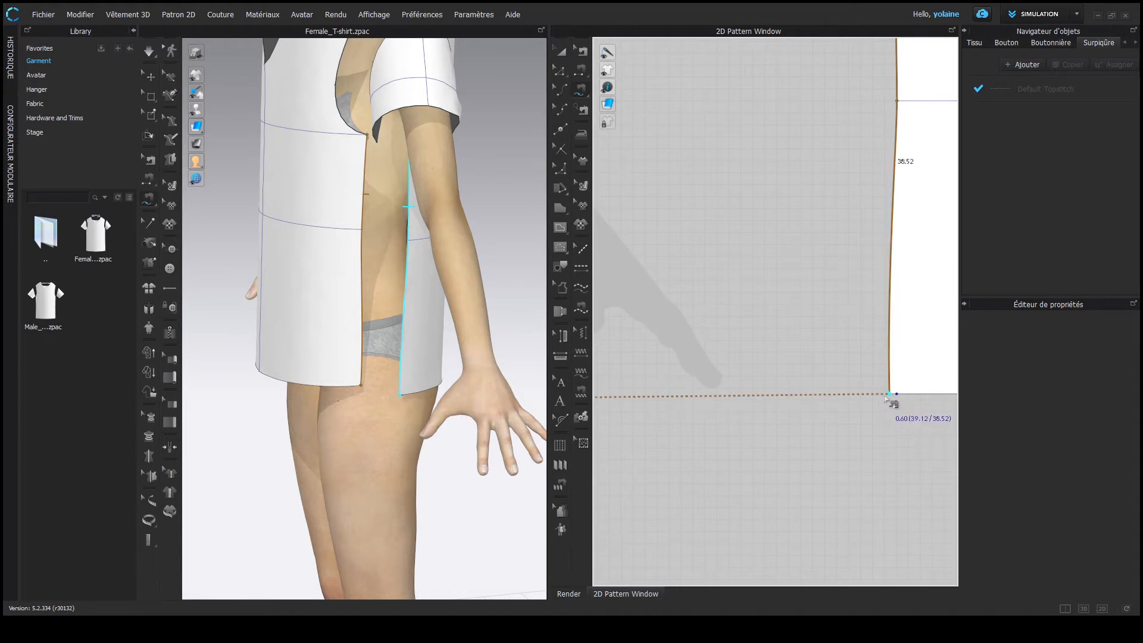
pyautogui.click(758, 398)
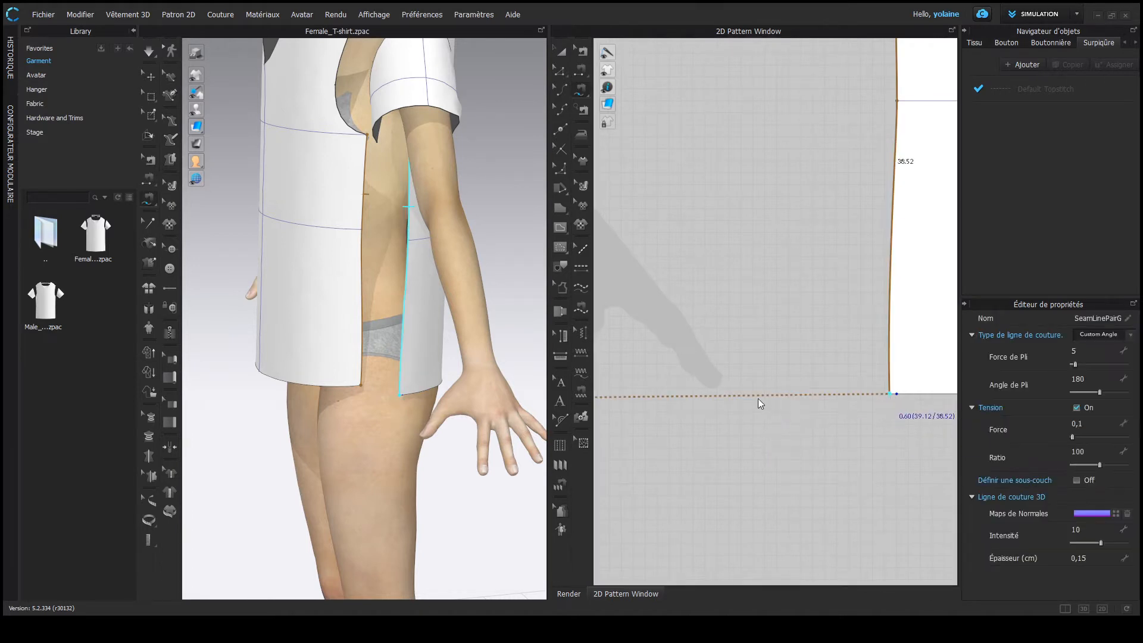
pyautogui.scroll(-5, 774, 304)
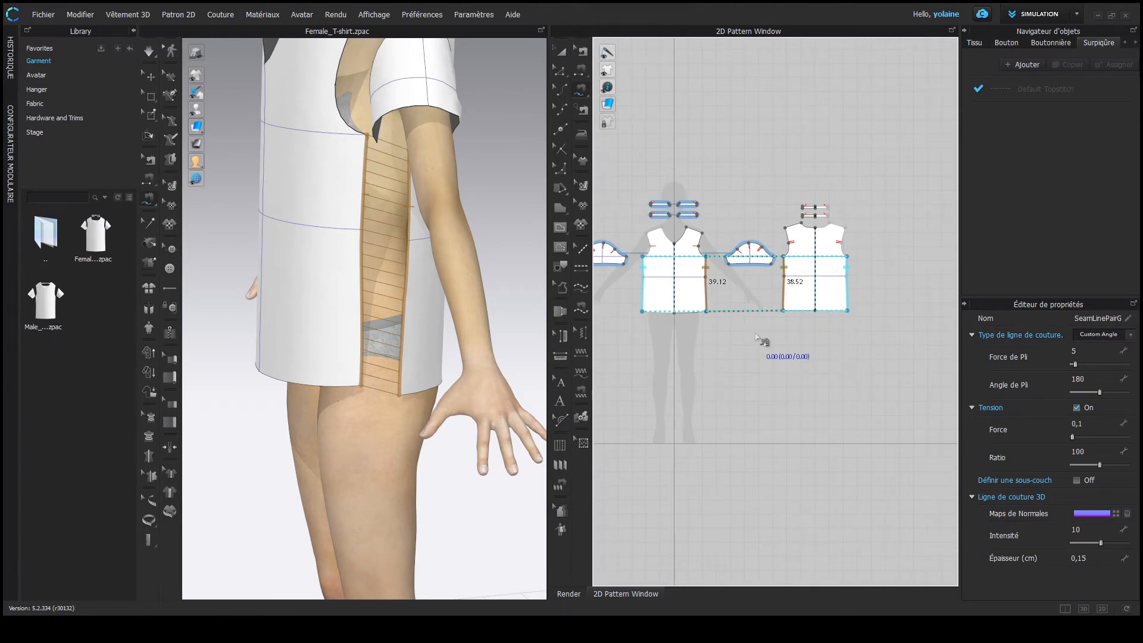
pyautogui.click(756, 333)
# Mark the front panel's side edge from underarm down to the hem corner as the first line of a new free seam
pyautogui.scroll(5, 710, 258)
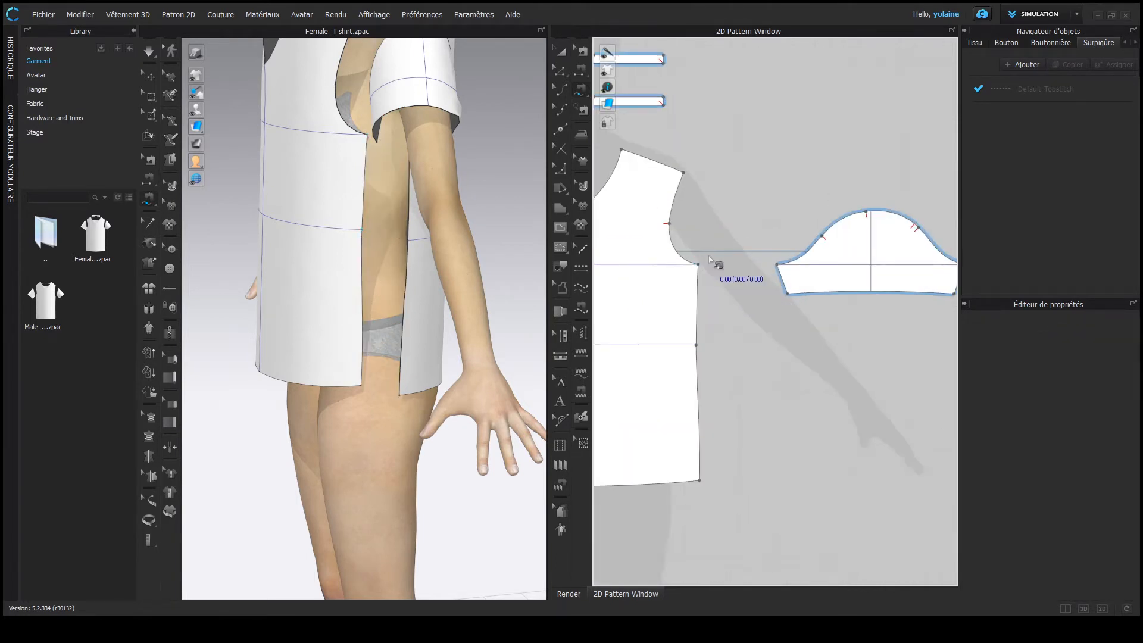
pyautogui.click(699, 265)
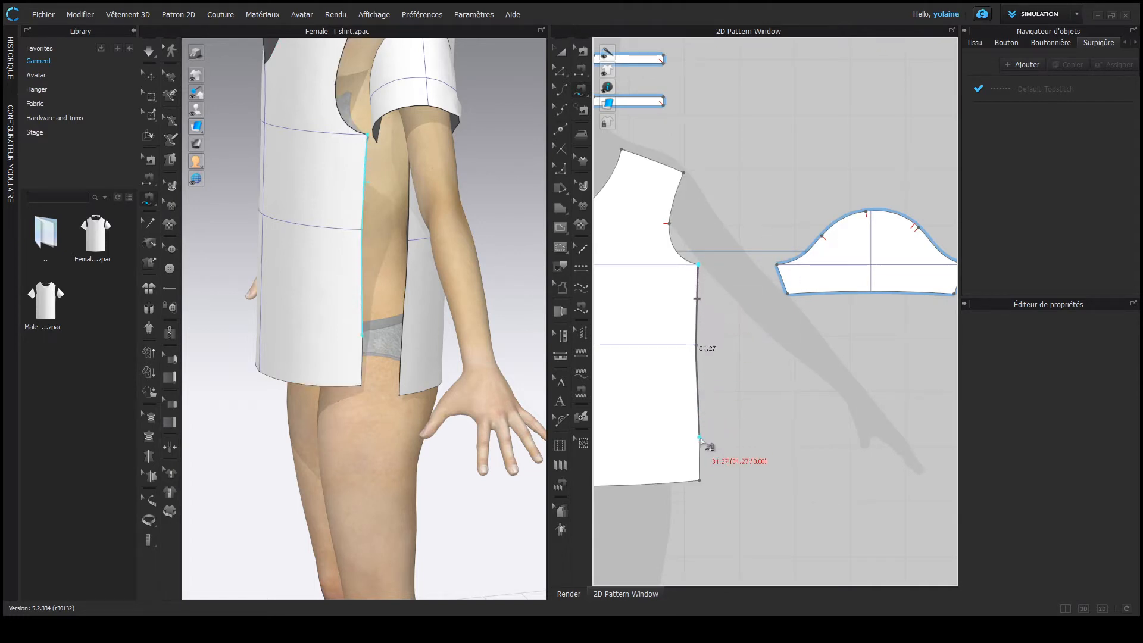
pyautogui.scroll(-3, 875, 369)
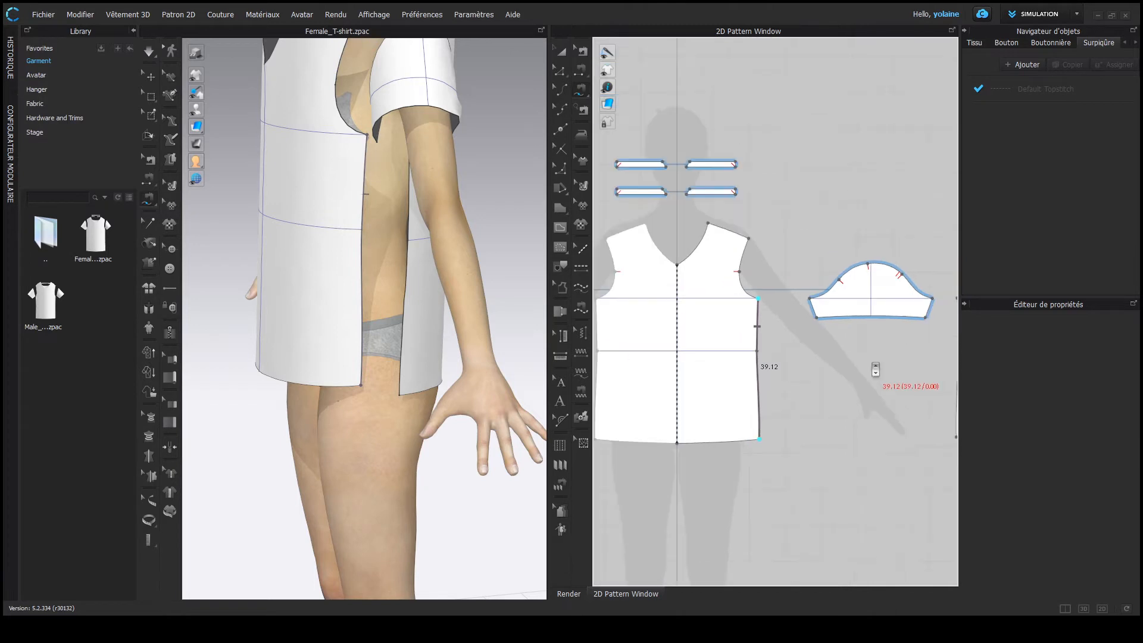
pyautogui.scroll(-2, 875, 369)
# Join the marked front edge to the back panel's side edge from underarm to the exact hem corner, and undo the seam
pyautogui.scroll(5, 679, 387)
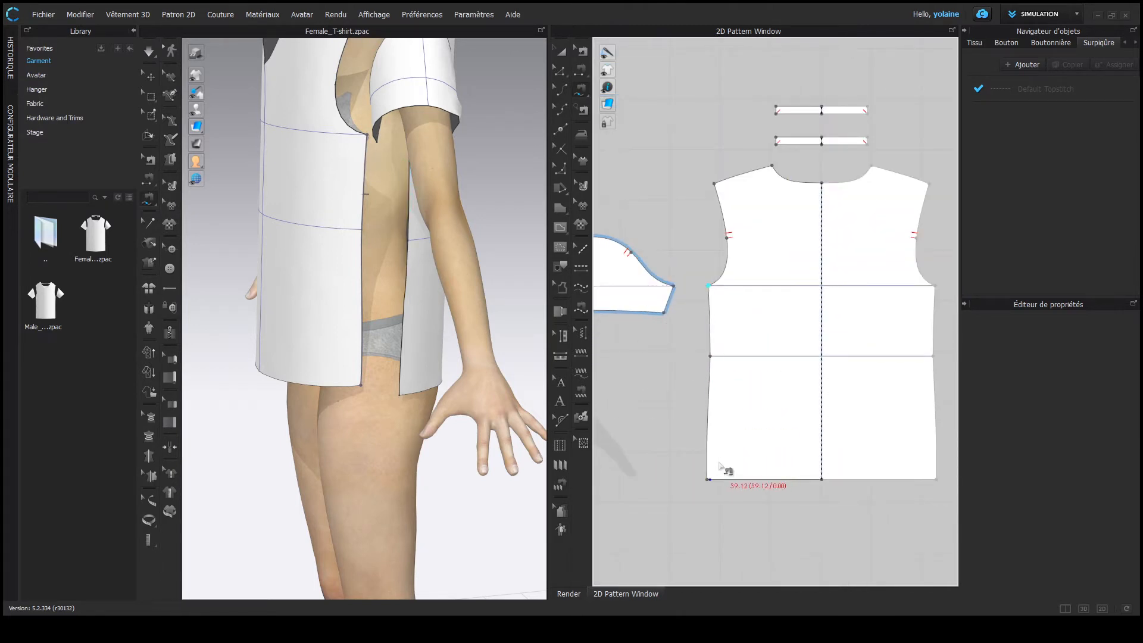
pyautogui.scroll(4, 710, 452)
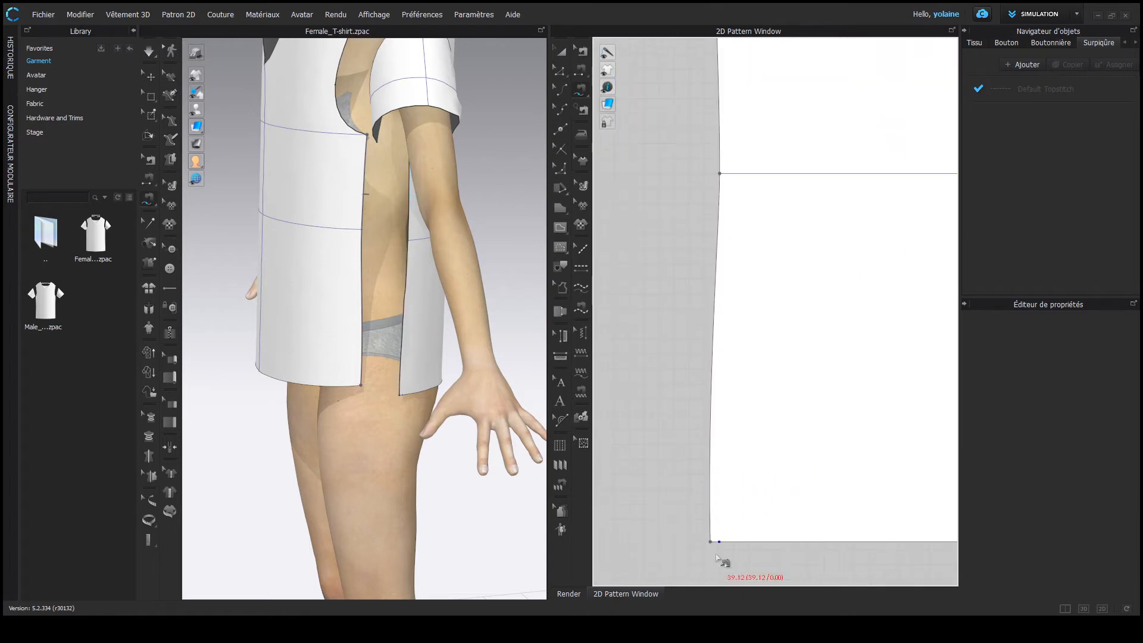
pyautogui.click(717, 557)
pyautogui.scroll(-4, 713, 479)
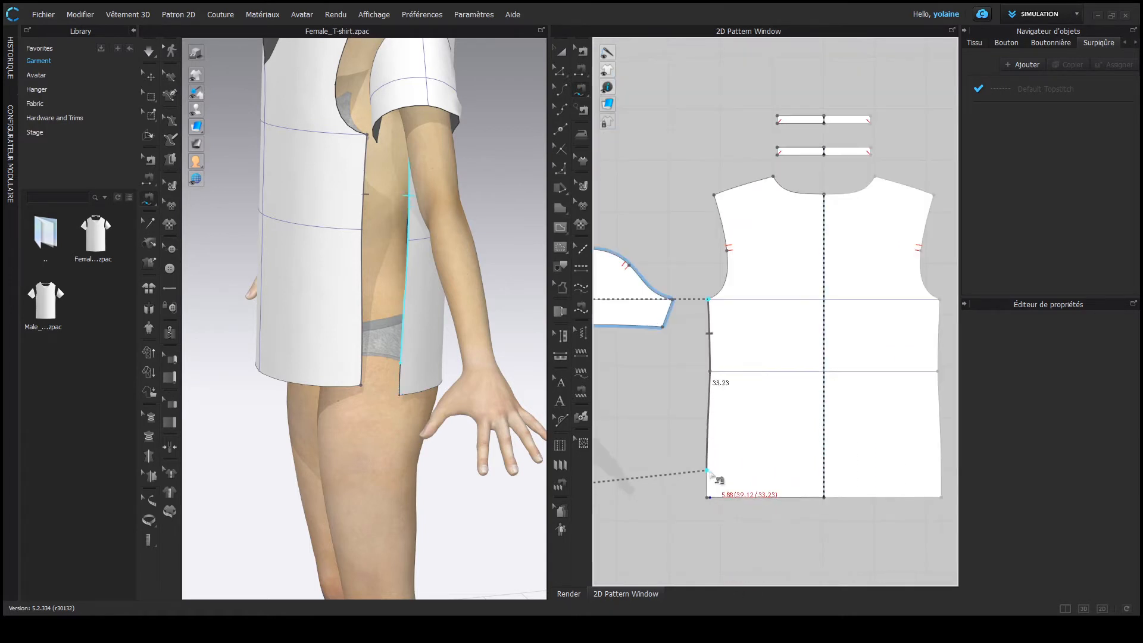
pyautogui.scroll(-5, 710, 472)
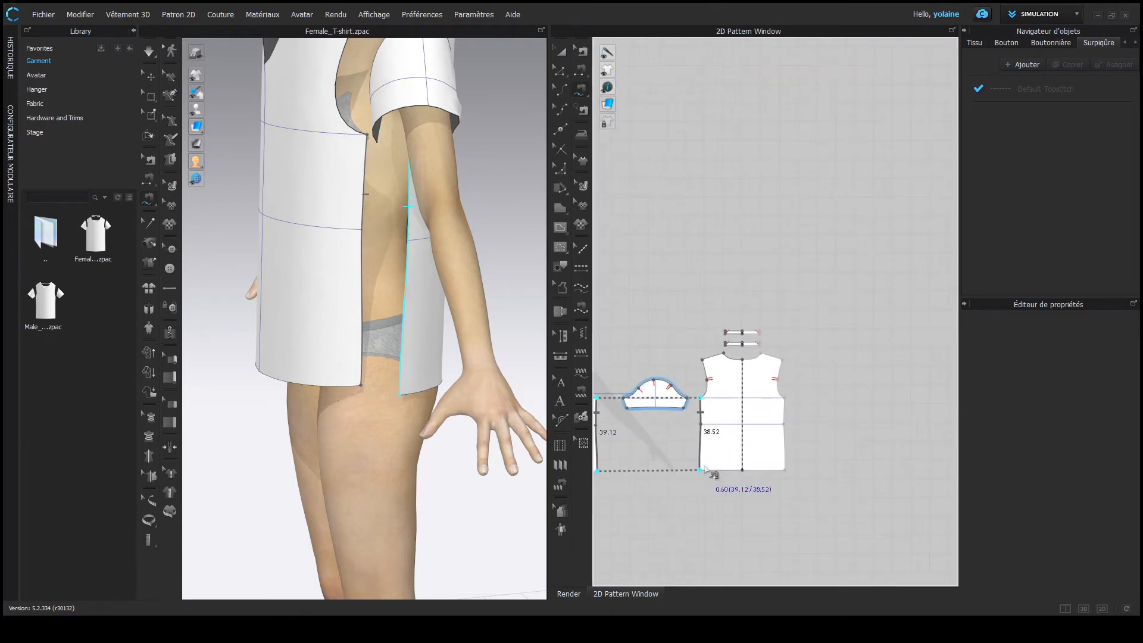
pyautogui.scroll(5, 704, 470)
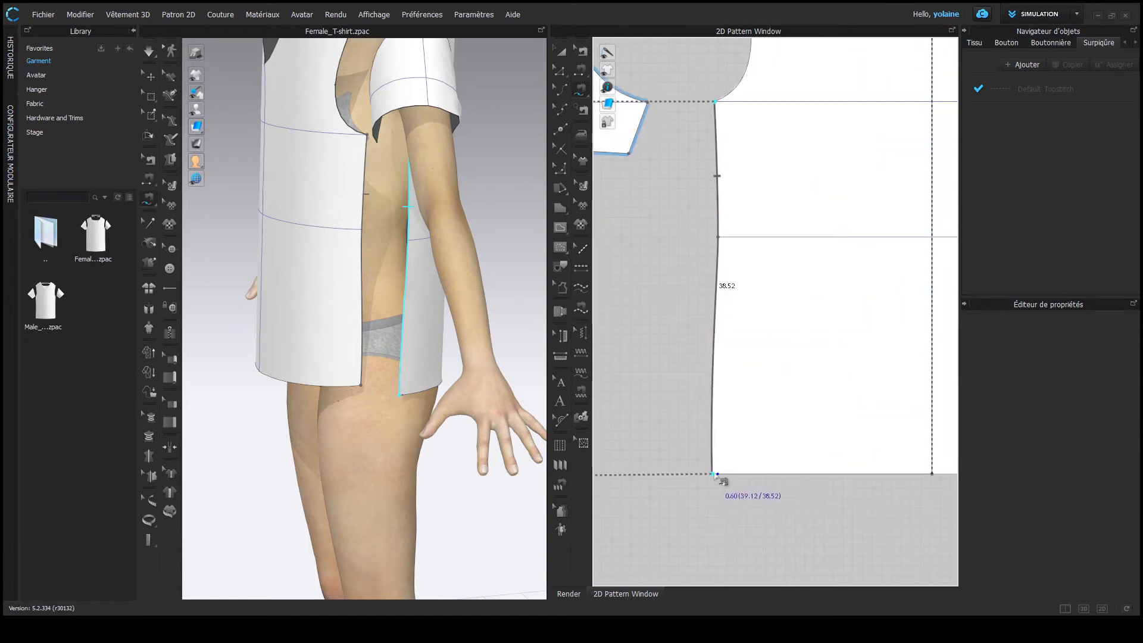
pyautogui.click(716, 474)
pyautogui.scroll(-3, 643, 437)
pyautogui.moveTo(646, 435); pyautogui.dragTo(772, 428, button='middle')
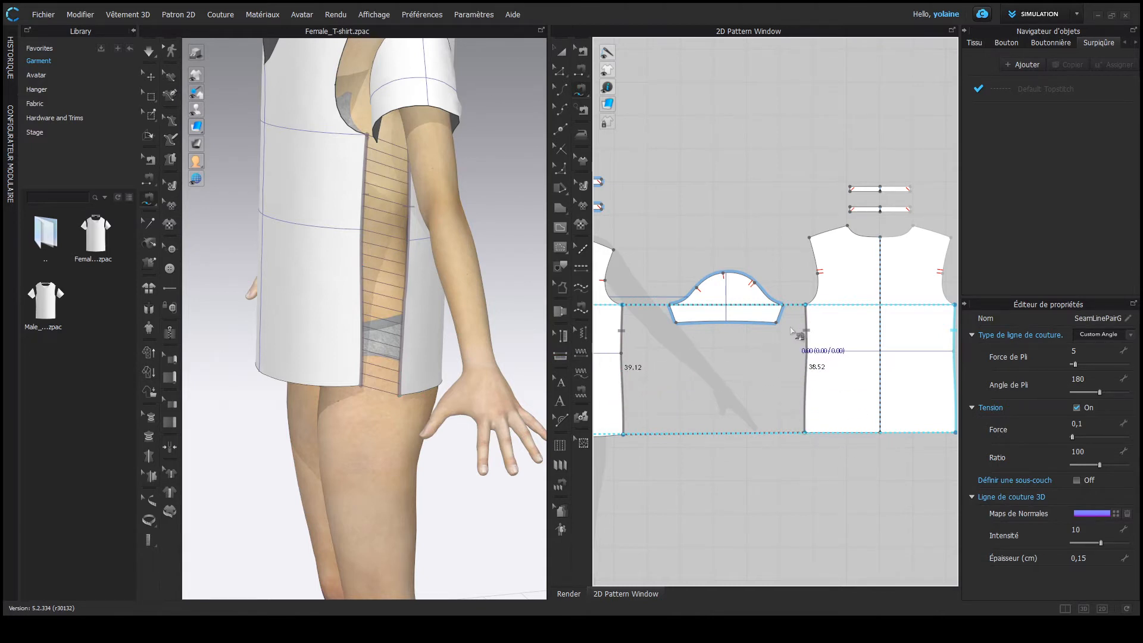
pyautogui.click(700, 357)
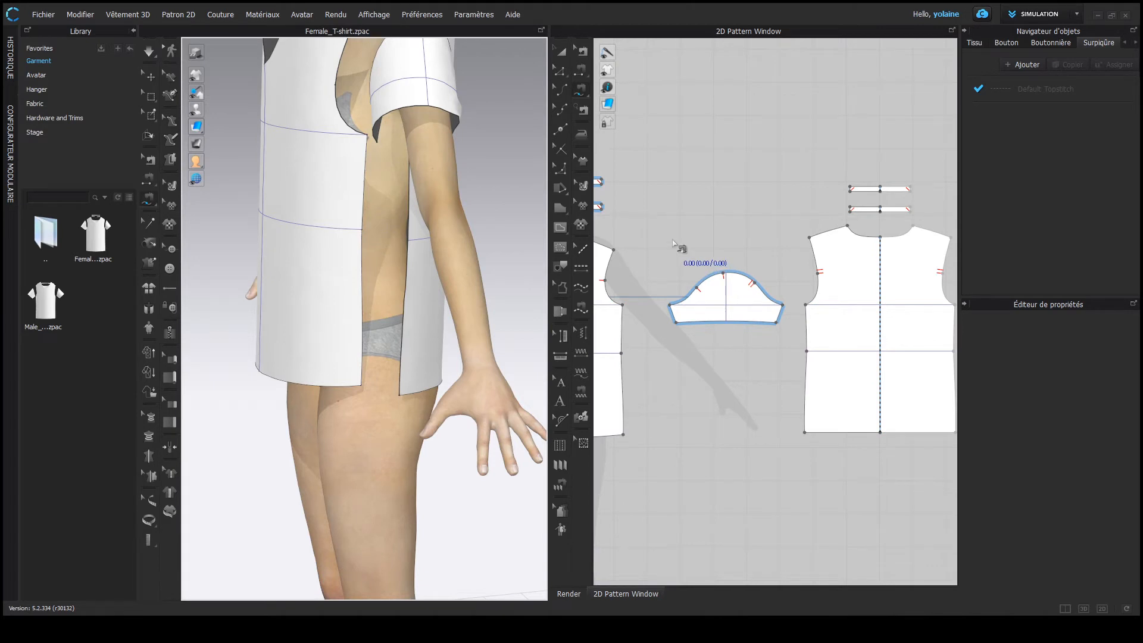
# Sew the front and back lower side segments on the 3D garment with Segment Sewing, inspect from back and front, and undo the seam
pyautogui.click(582, 72)
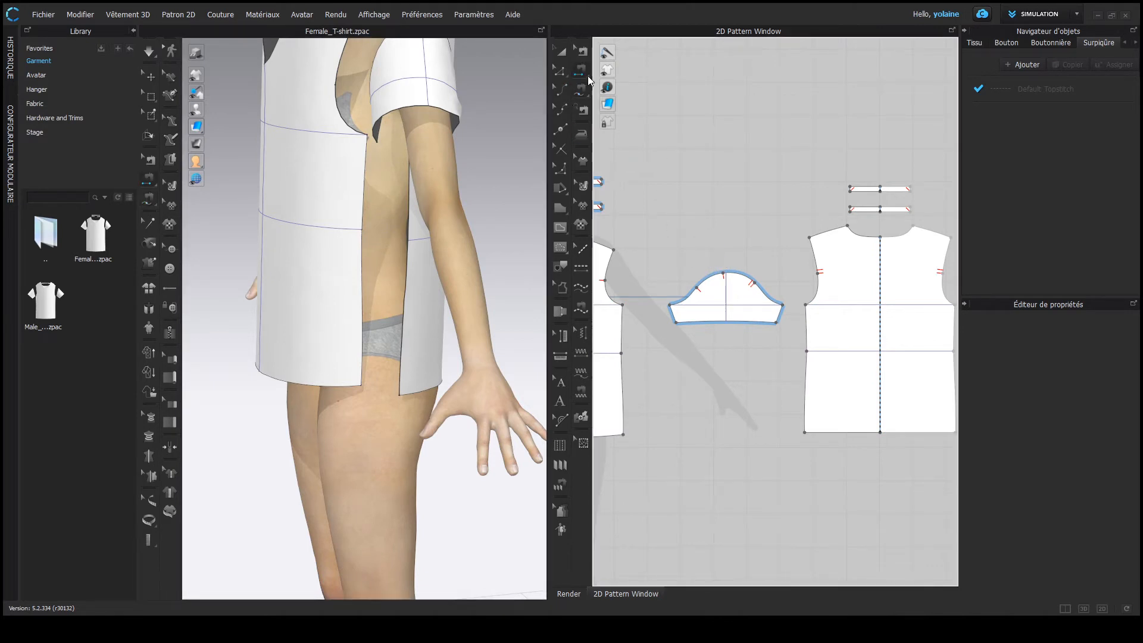
pyautogui.click(364, 287)
pyautogui.click(408, 291)
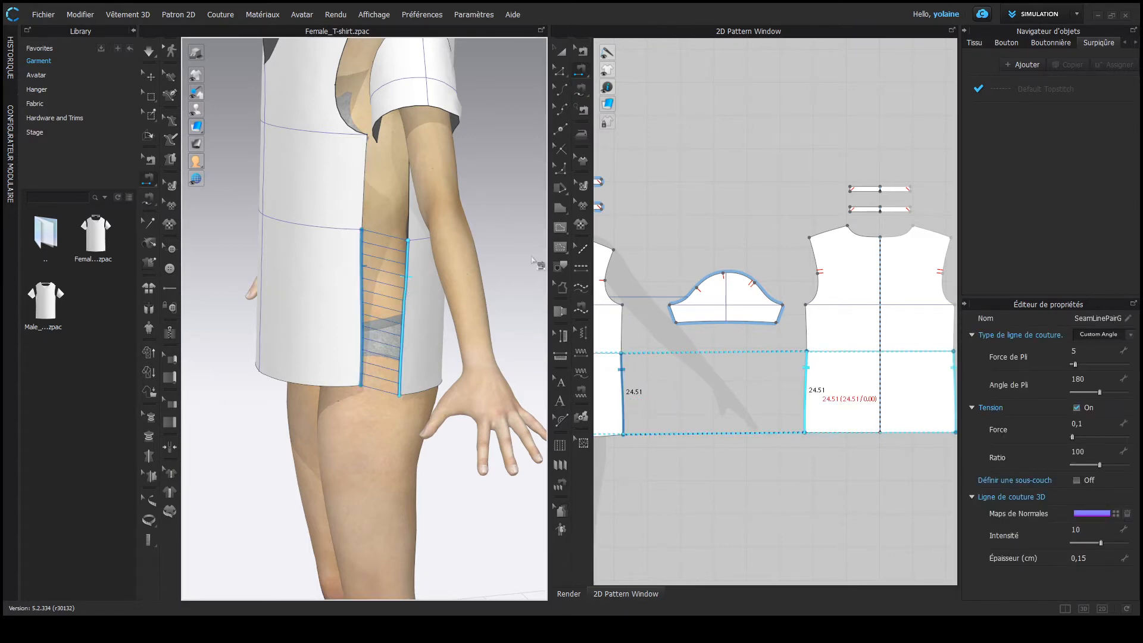
pyautogui.press('8')
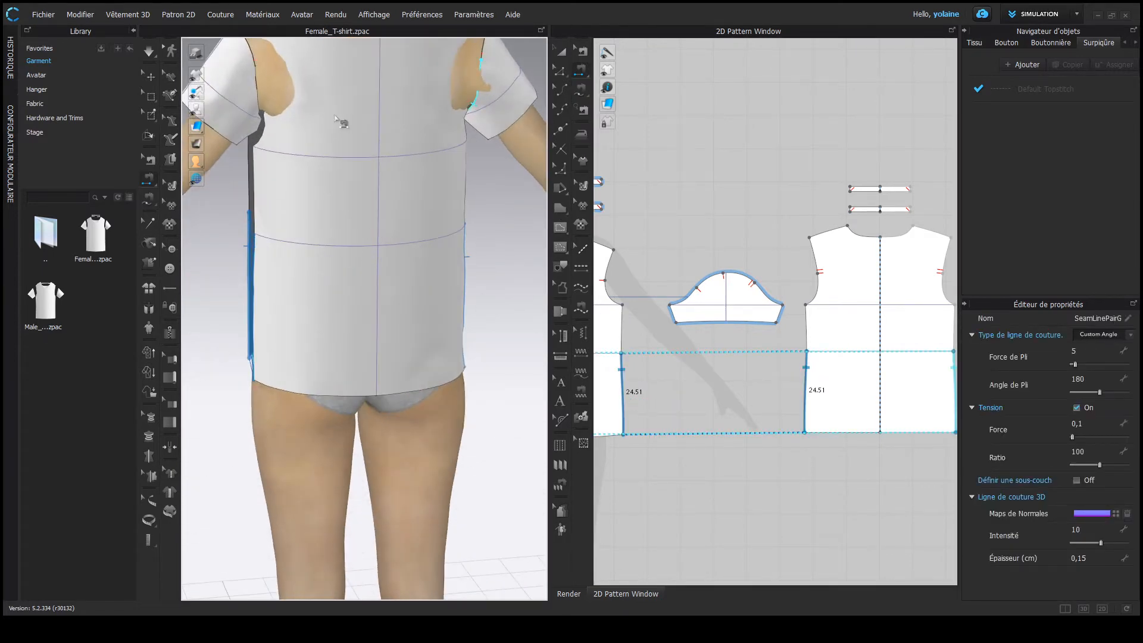
pyautogui.press('2')
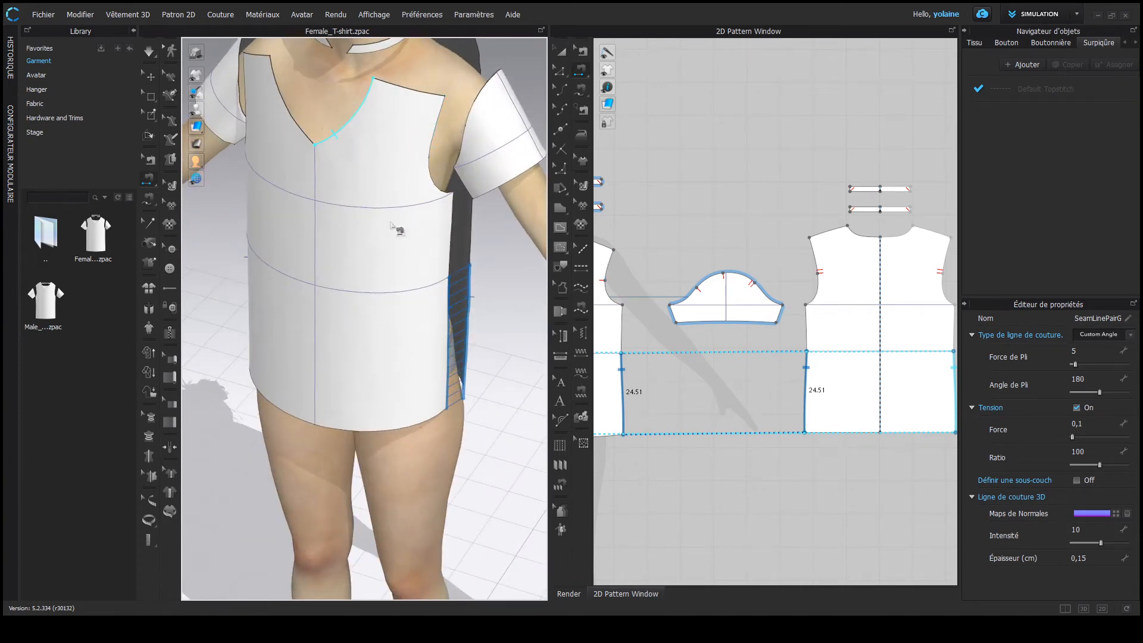
pyautogui.click(807, 320)
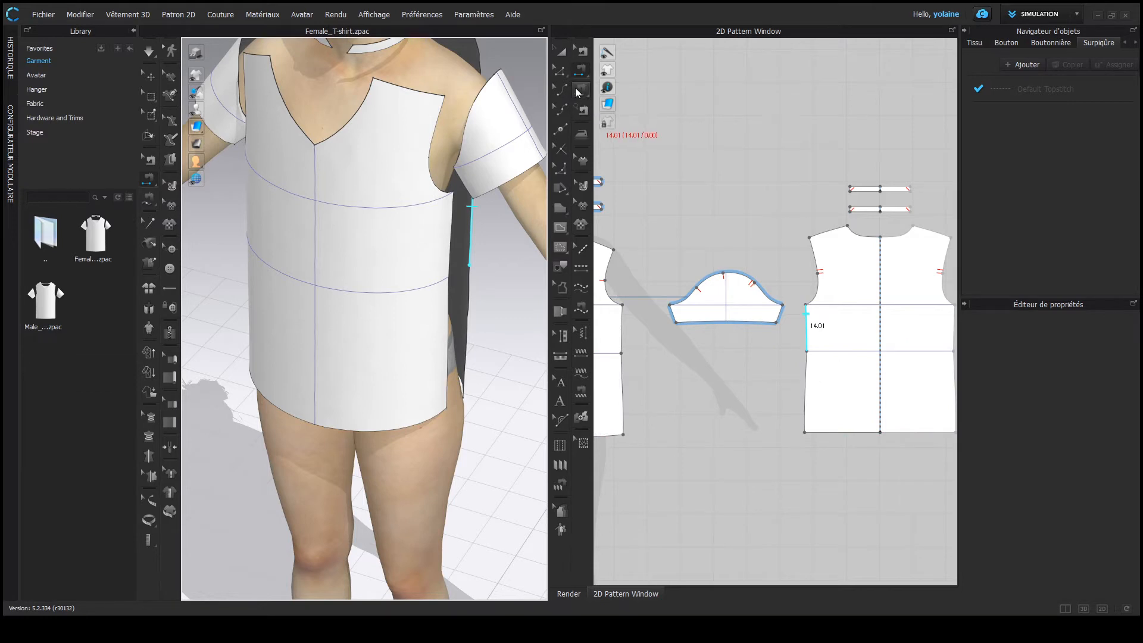
pyautogui.click(575, 87)
pyautogui.moveTo(509, 230); pyautogui.dragTo(448, 185, button='right')
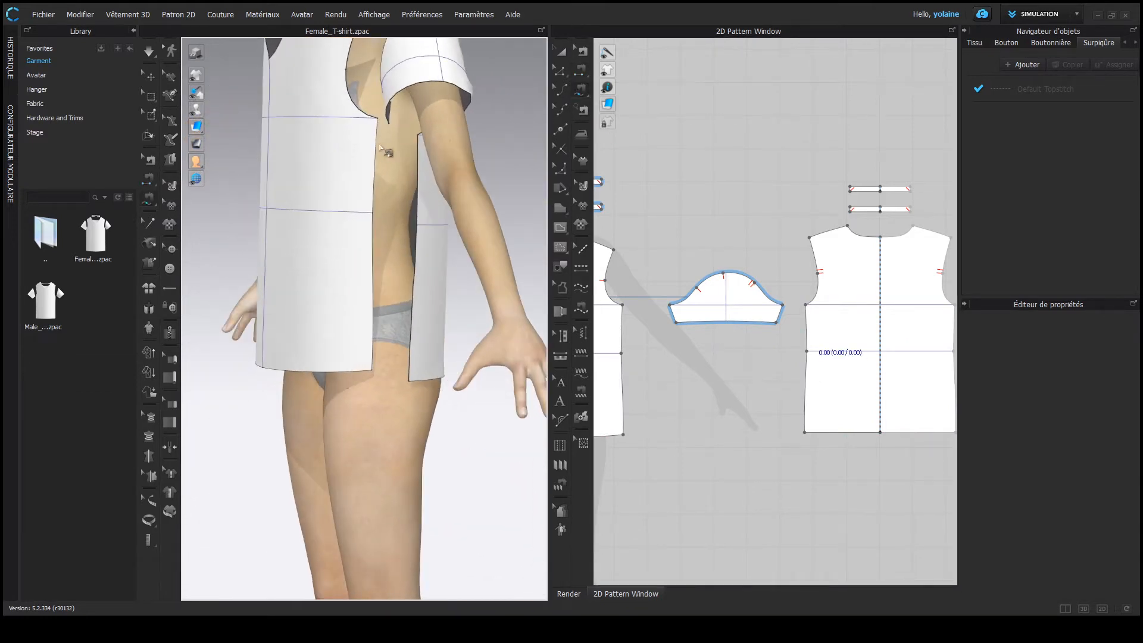
pyautogui.click(622, 305)
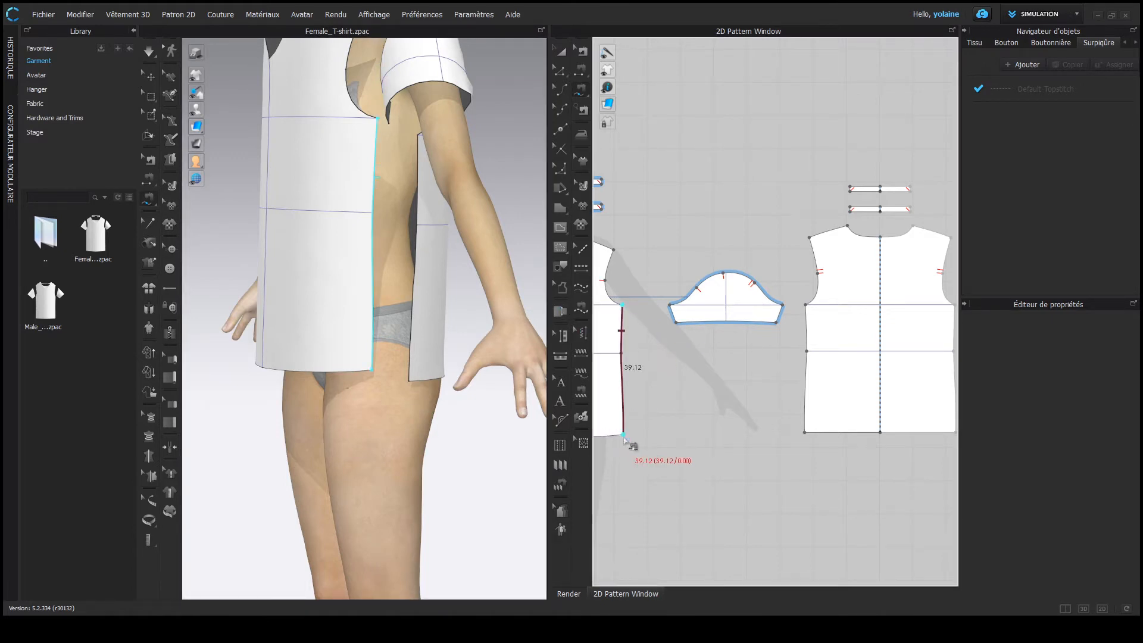
pyautogui.click(622, 435)
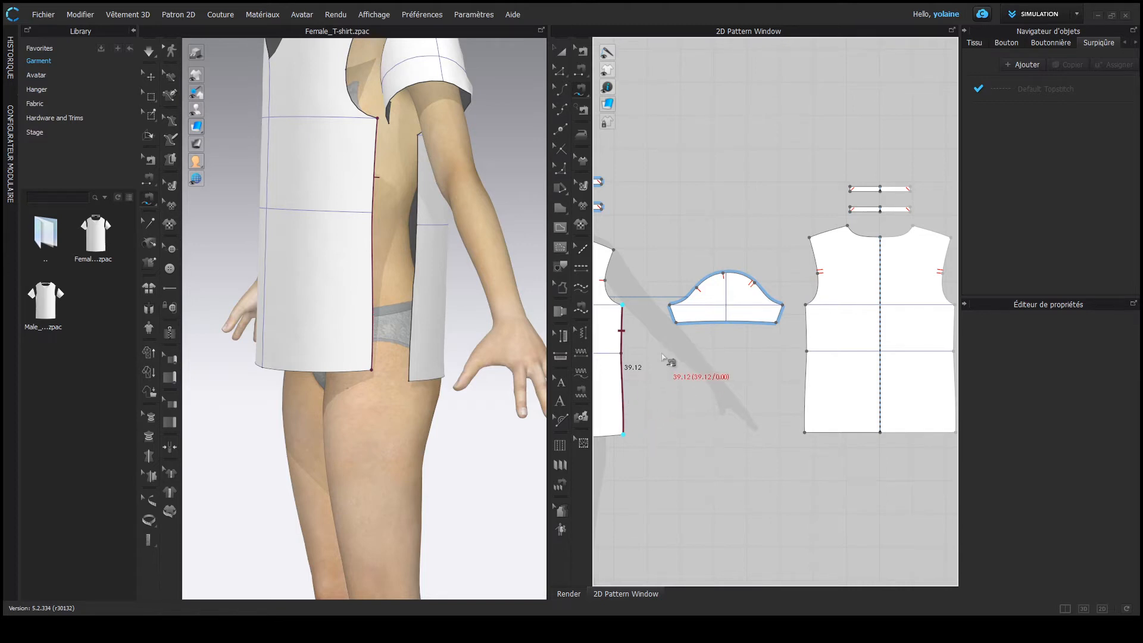
pyautogui.press('Escape')
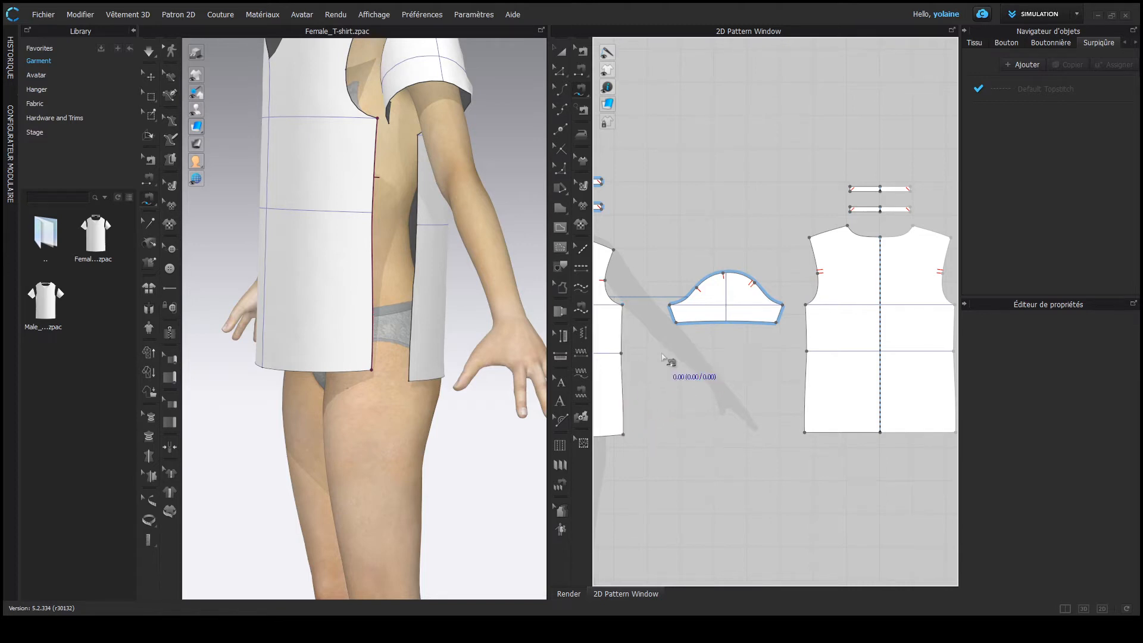
# Sew the front and back side edges from underarm to hem directly on the 3D garment with Free Sewing, and undo the seam
pyautogui.click(378, 118)
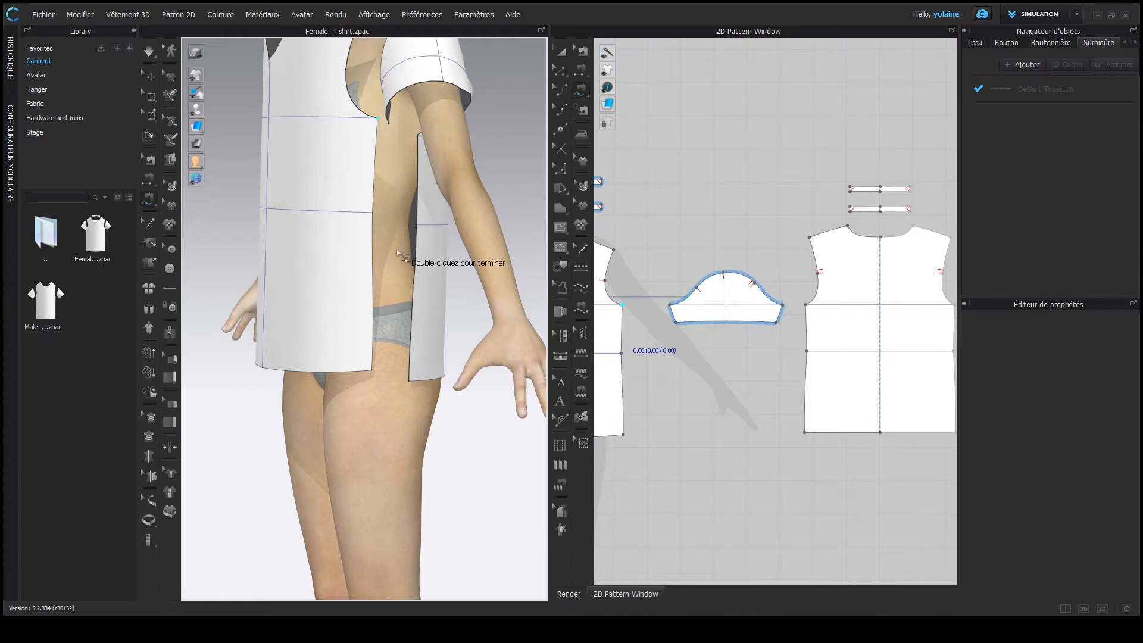
pyautogui.doubleClick(374, 372)
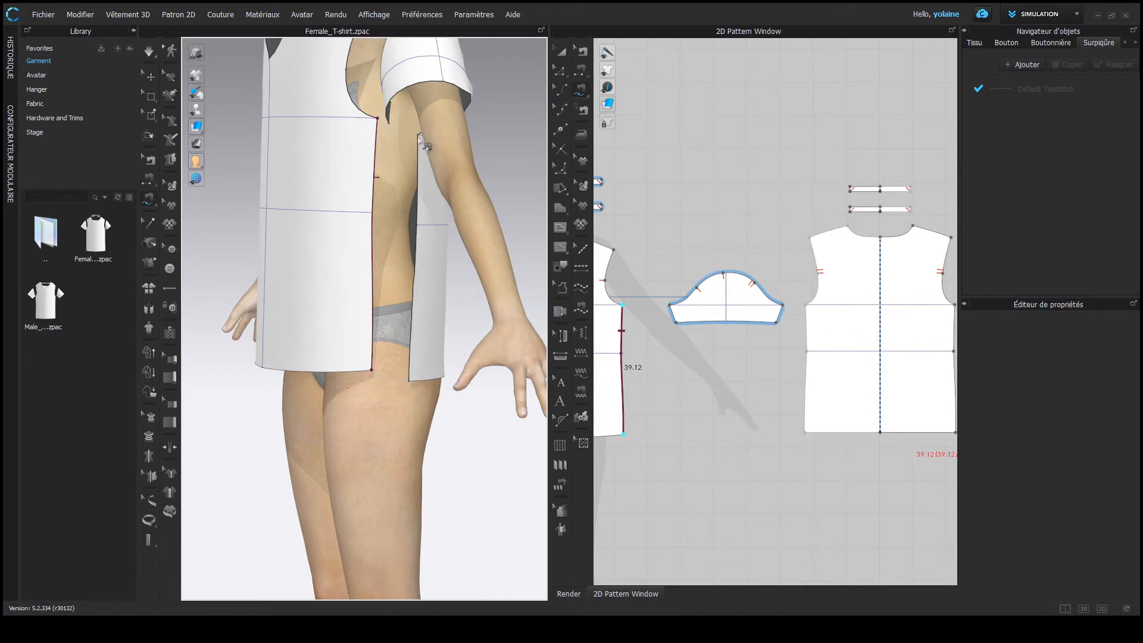
pyautogui.scroll(3, 429, 165)
pyautogui.moveTo(446, 113); pyautogui.dragTo(430, 310, button='middle')
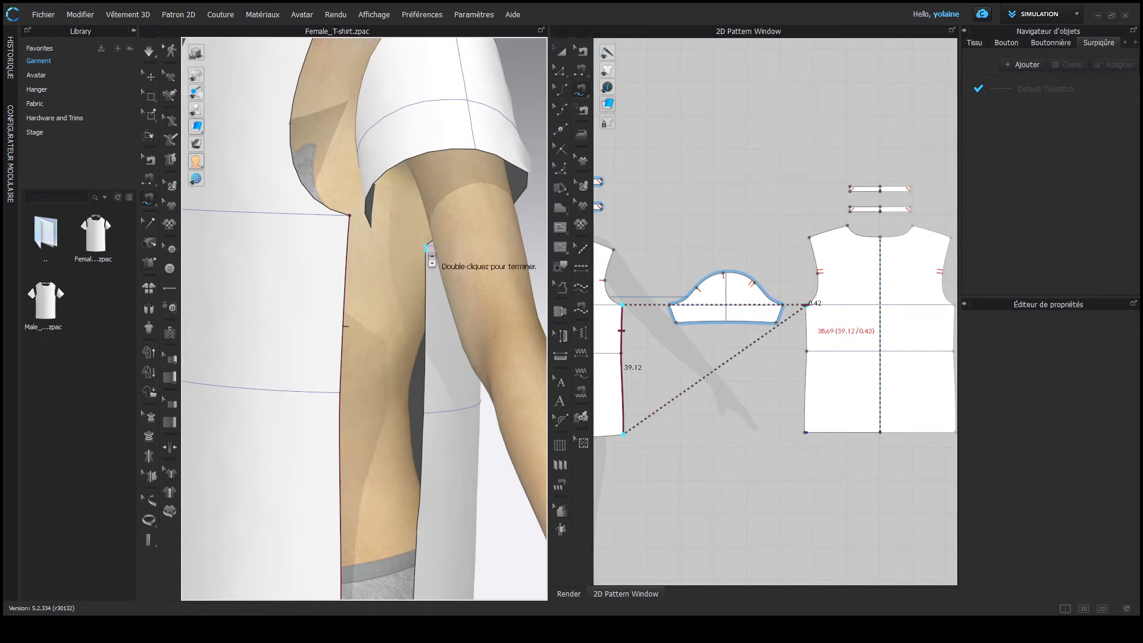
pyautogui.scroll(3, 451, 435)
pyautogui.moveTo(447, 446); pyautogui.dragTo(378, 175, button='middle')
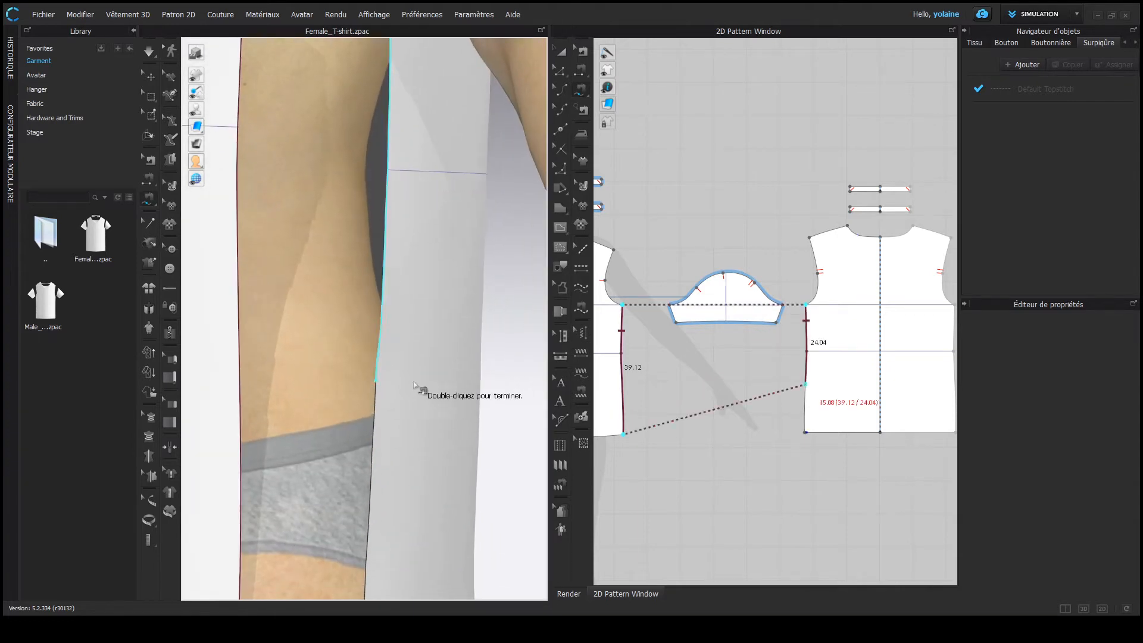
pyautogui.scroll(-3, 414, 382)
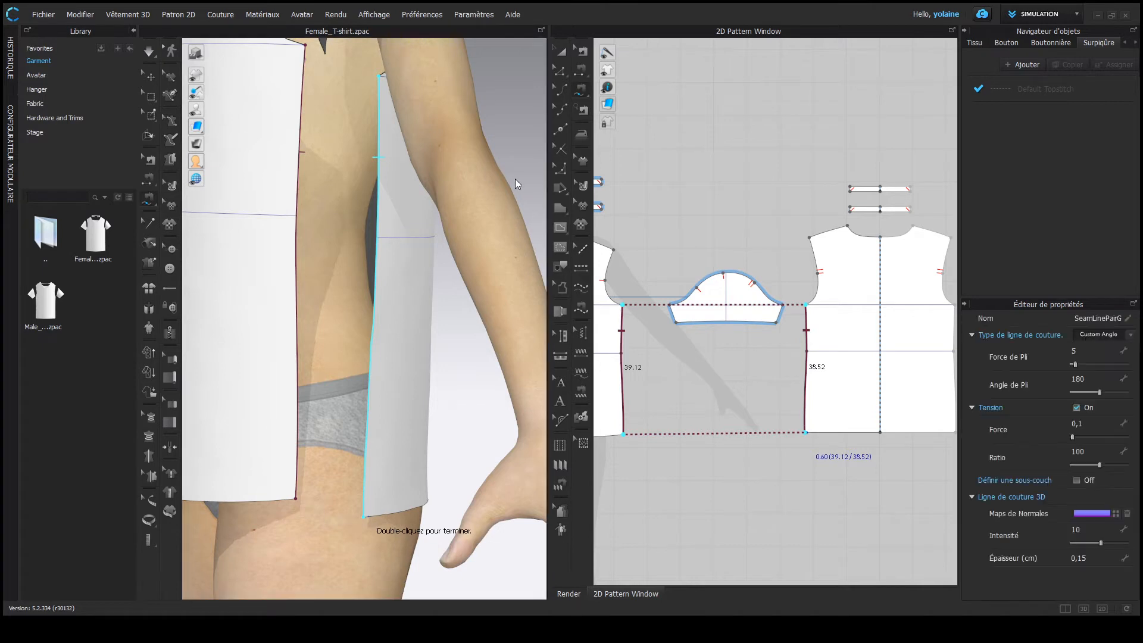
pyautogui.doubleClick(379, 144)
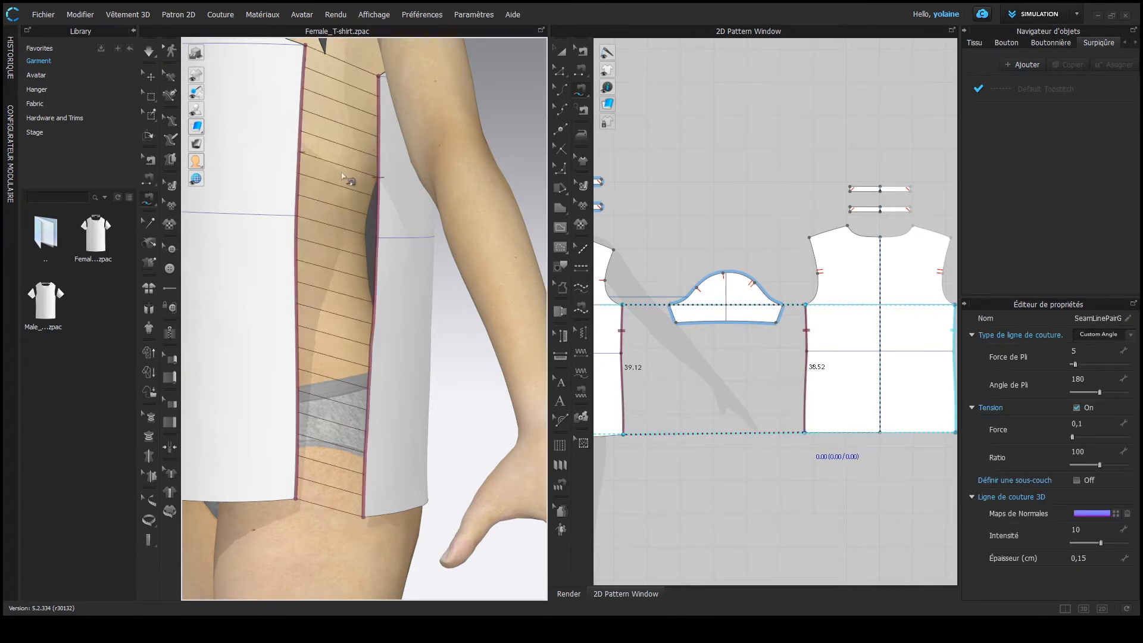
pyautogui.hotkey('ctrl', 'z')
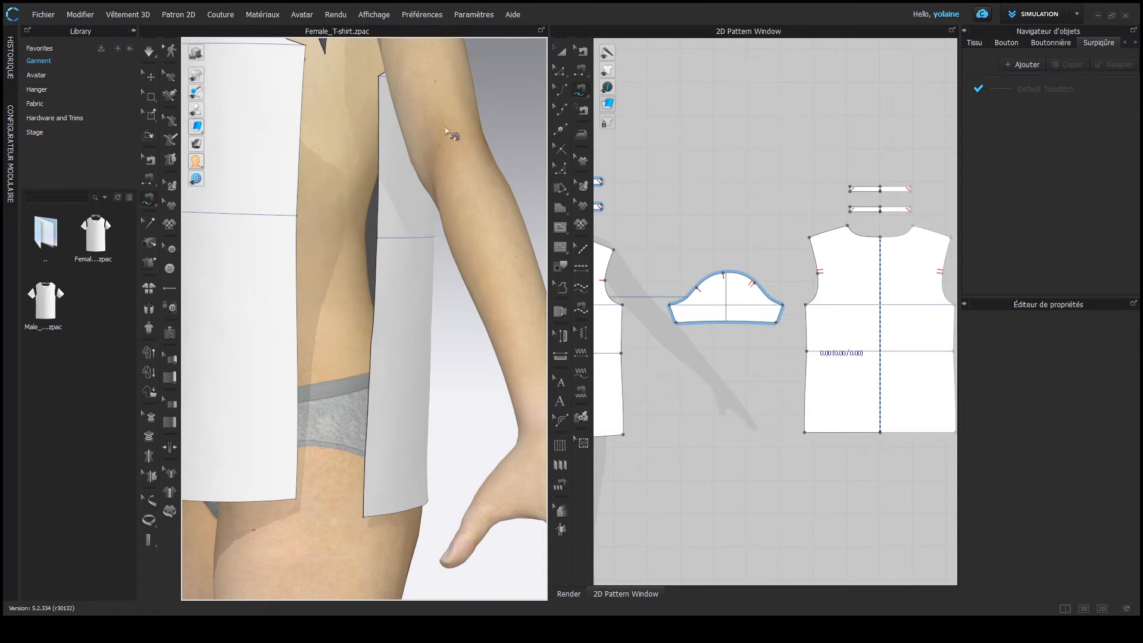
pyautogui.scroll(-10, 459, 248)
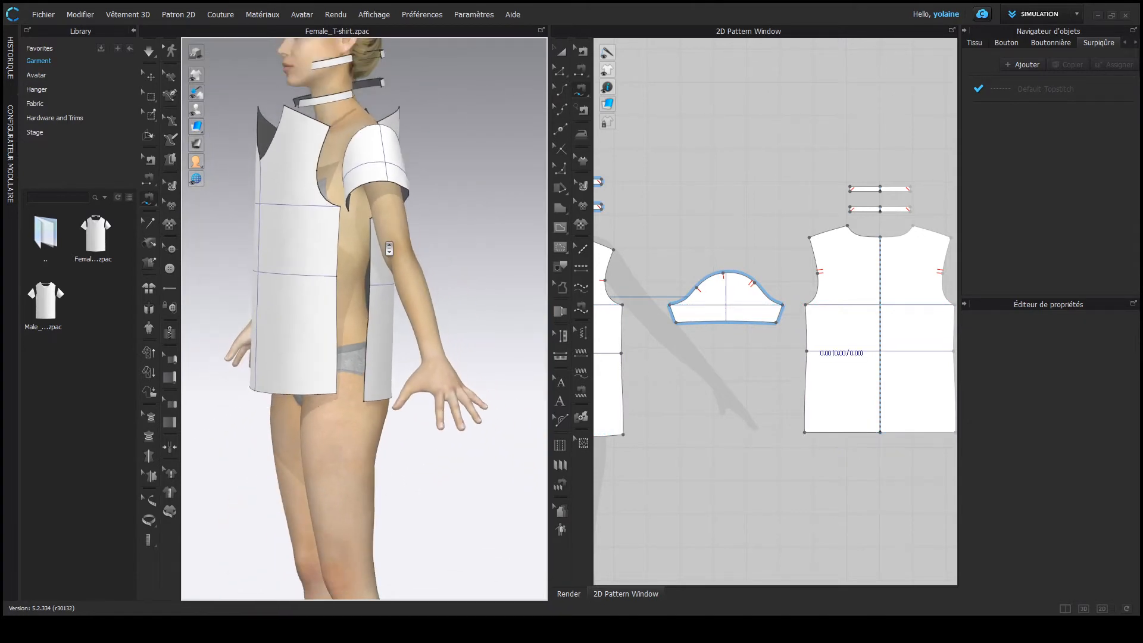
# Draw an angular internal line across the back panel's lower corner, from the side edge inward and straight down to the hem
pyautogui.moveTo(389, 248); pyautogui.dragTo(422, 231, button='middle')
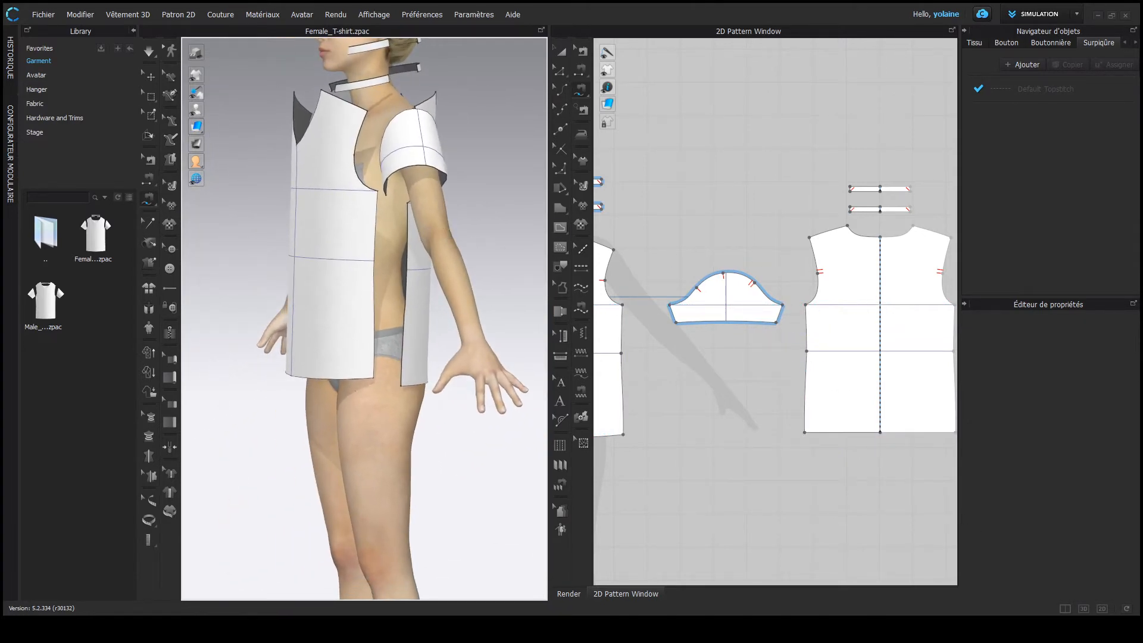
pyautogui.click(1101, 608)
pyautogui.scroll(-5, 518, 387)
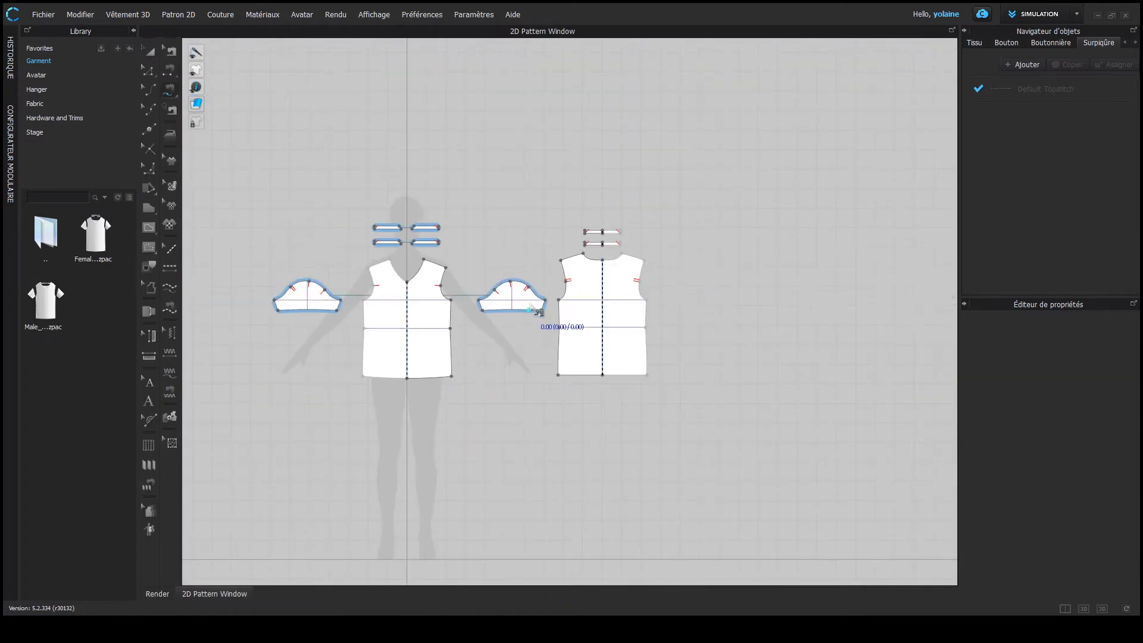
pyautogui.scroll(4, 540, 324)
pyautogui.scroll(-2, 561, 358)
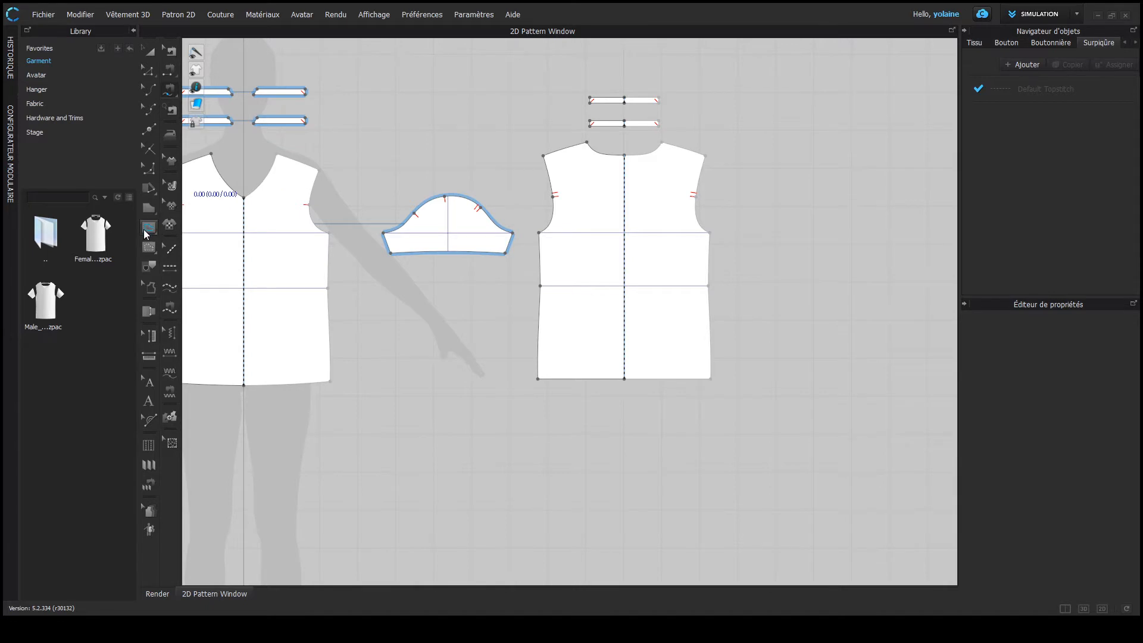
pyautogui.click(147, 229)
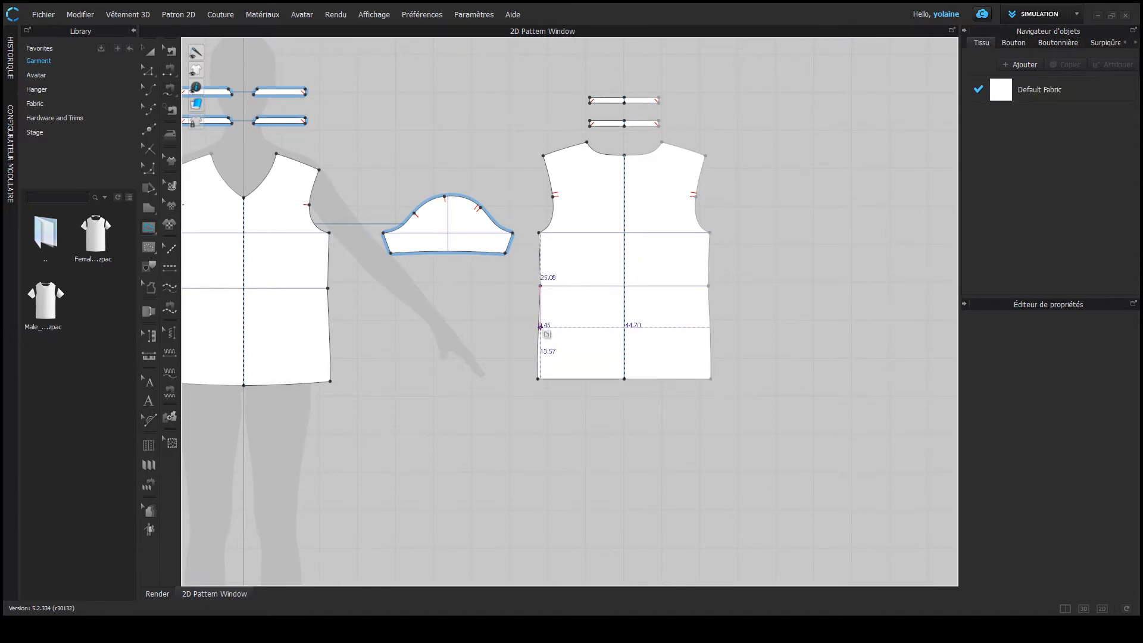
pyautogui.click(540, 326)
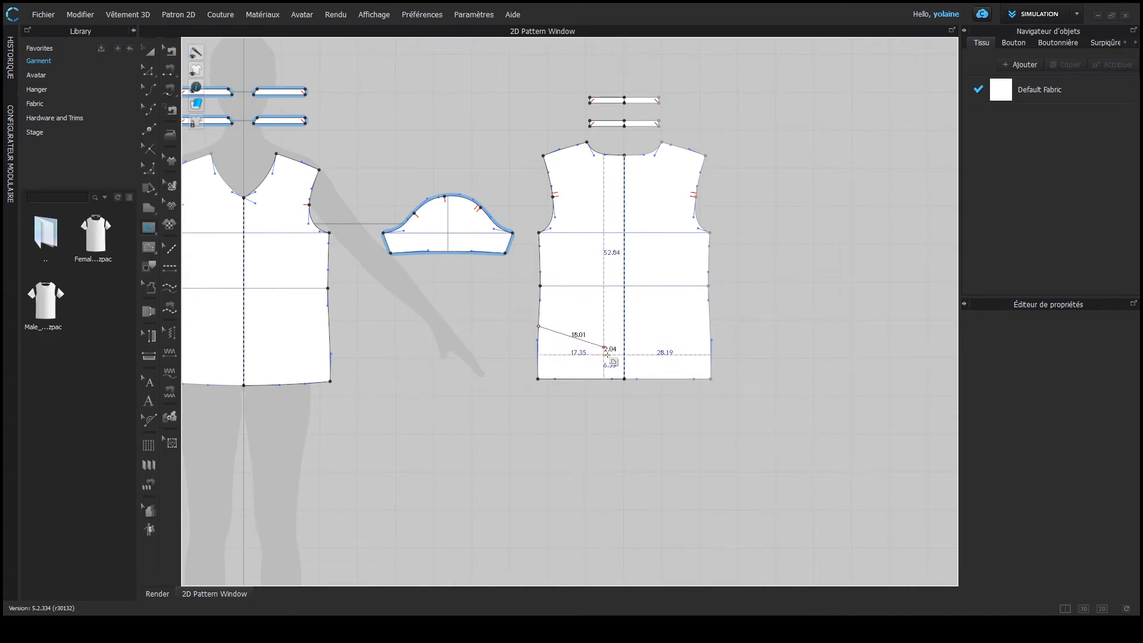
pyautogui.click(604, 347)
pyautogui.click(604, 380)
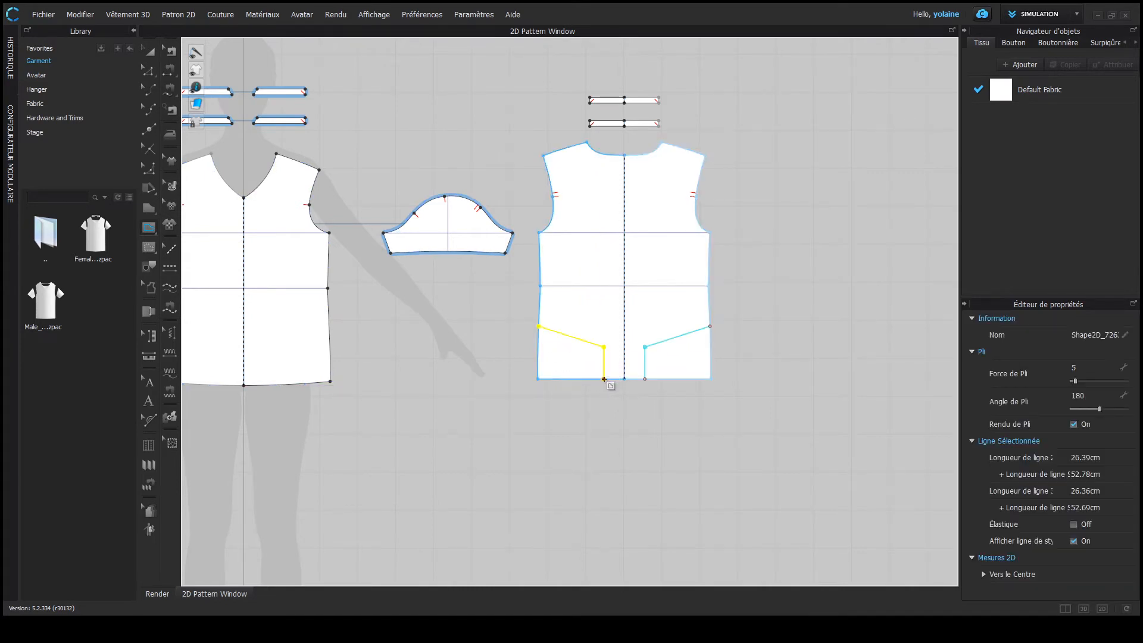
pyautogui.press('z')
pyautogui.click(749, 290)
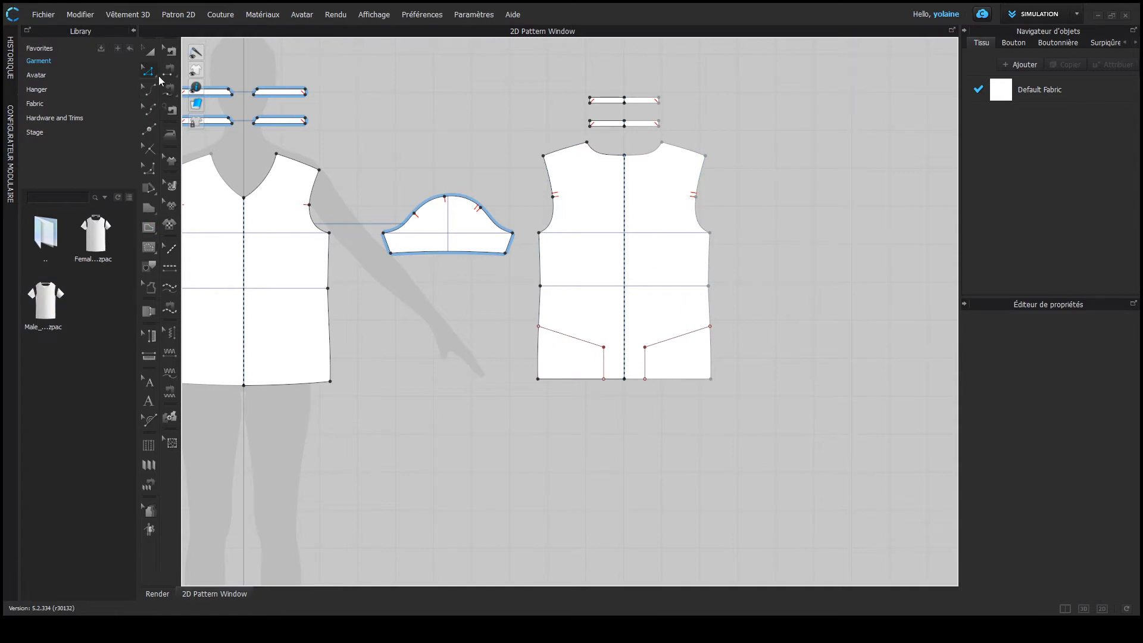
# Trace the back panel's lower corner area bounded by the internal line into a separate pattern piece, placed just below the panel
pyautogui.click(150, 288)
pyautogui.click(564, 336)
pyautogui.click(538, 358)
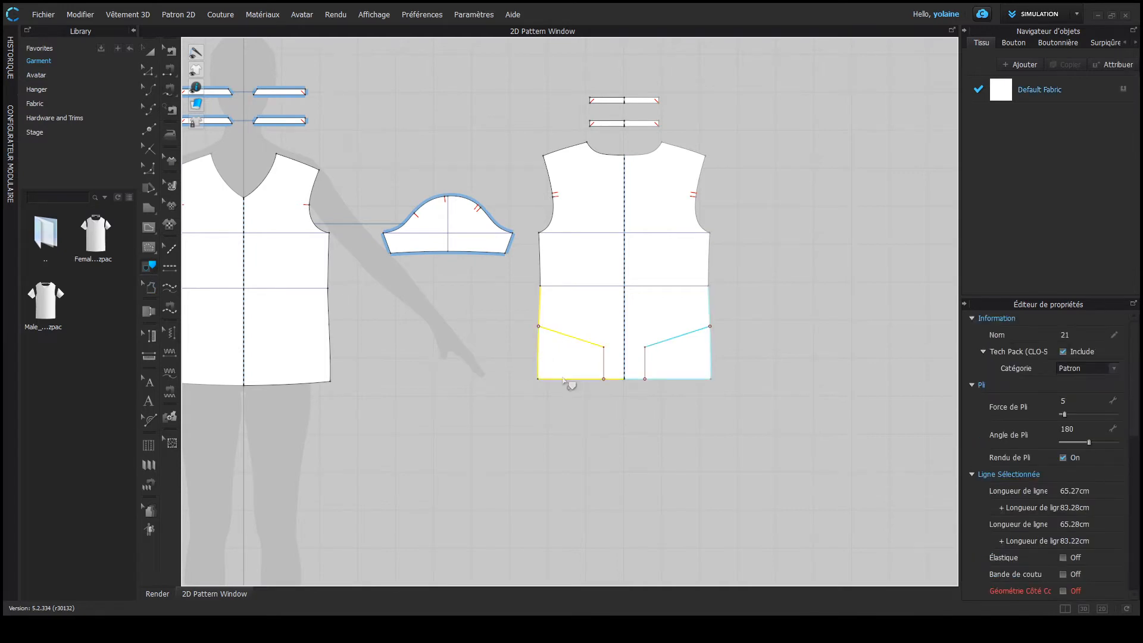
pyautogui.keyDown('shift'); pyautogui.click(605, 364); pyautogui.keyUp('shift')
pyautogui.press('Return')
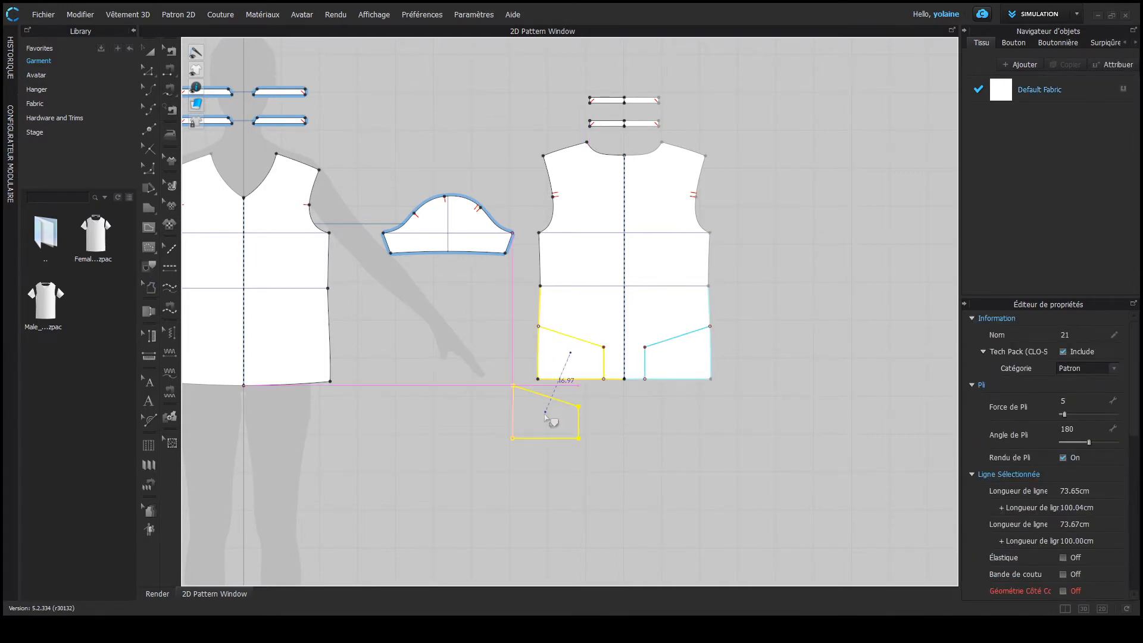
pyautogui.click(574, 418)
pyautogui.click(686, 410)
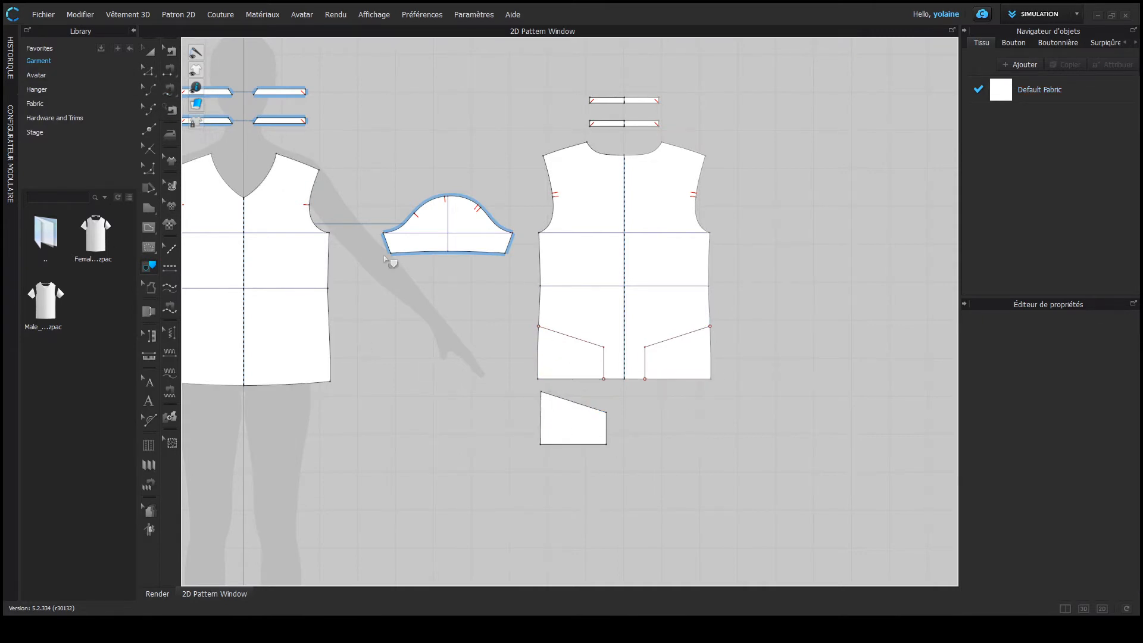
# Try a free seam from the traced piece's upper inner corner to the matching internal line corner on the back panel, and cancel it
pyautogui.click(171, 89)
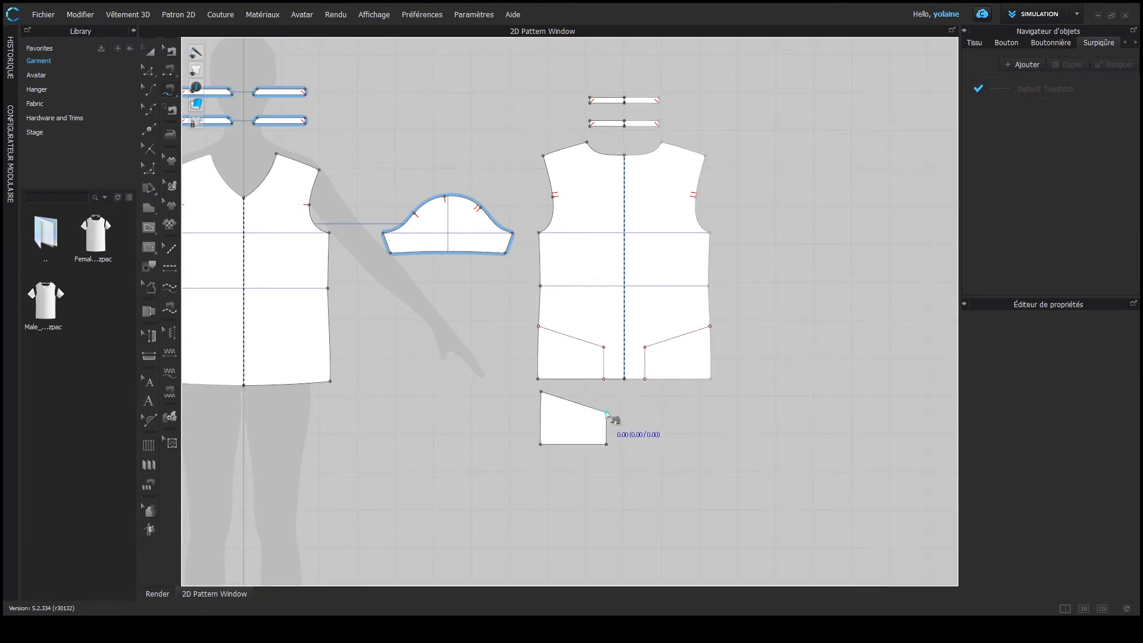
pyautogui.click(607, 412)
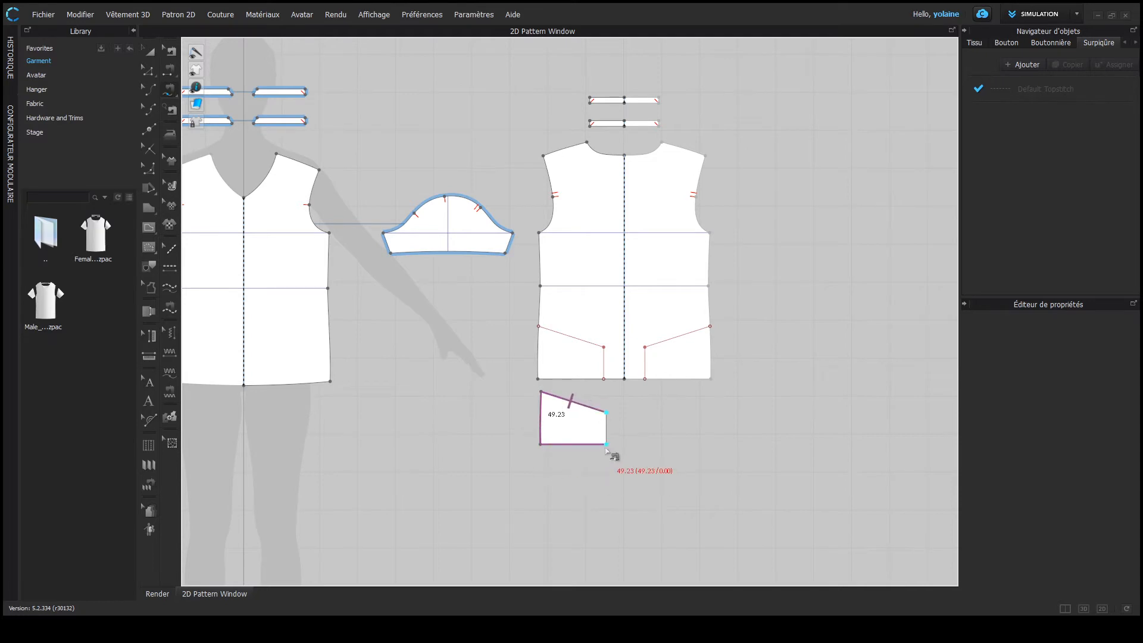
pyautogui.click(605, 347)
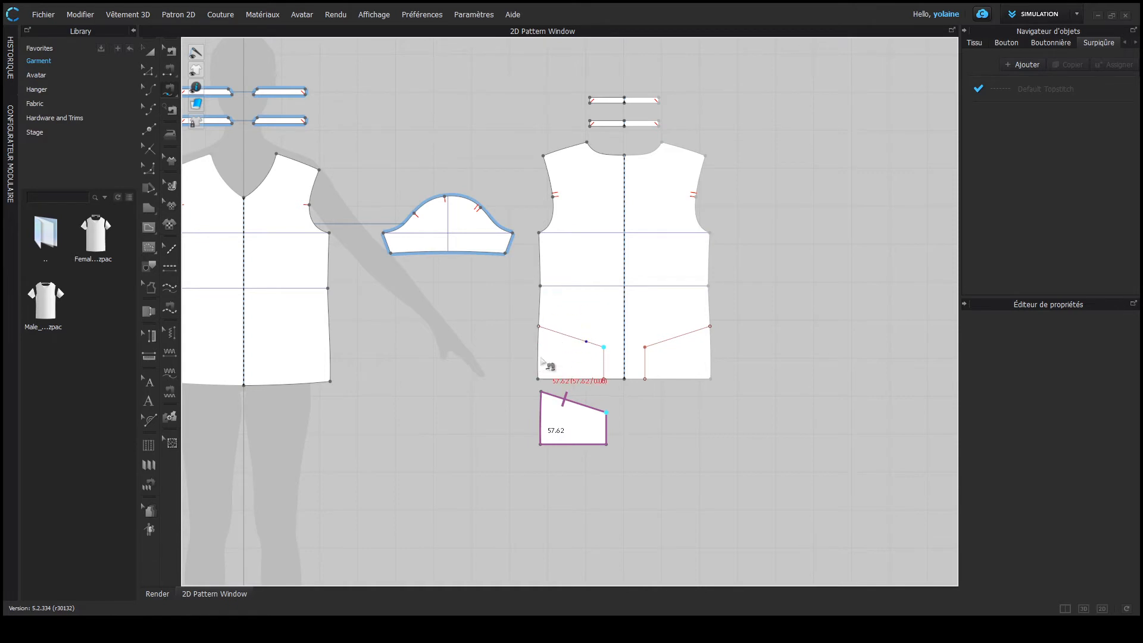
pyautogui.press('Escape')
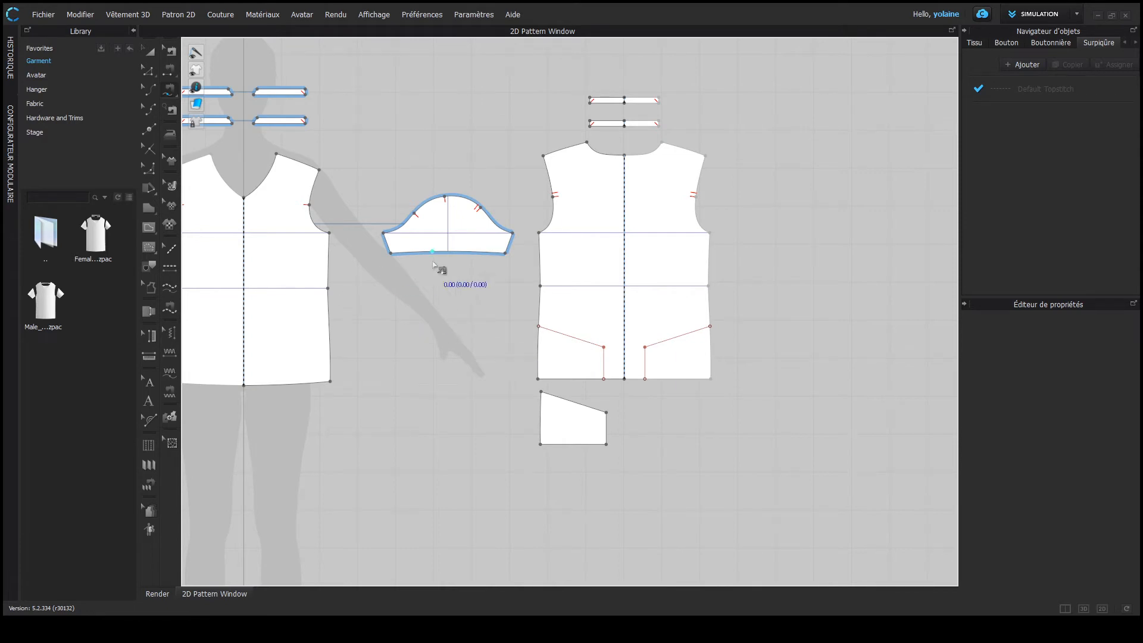
# Try to mark a free seam on the back panel's side edge from the underarm to the internal line's endpoint
pyautogui.click(539, 232)
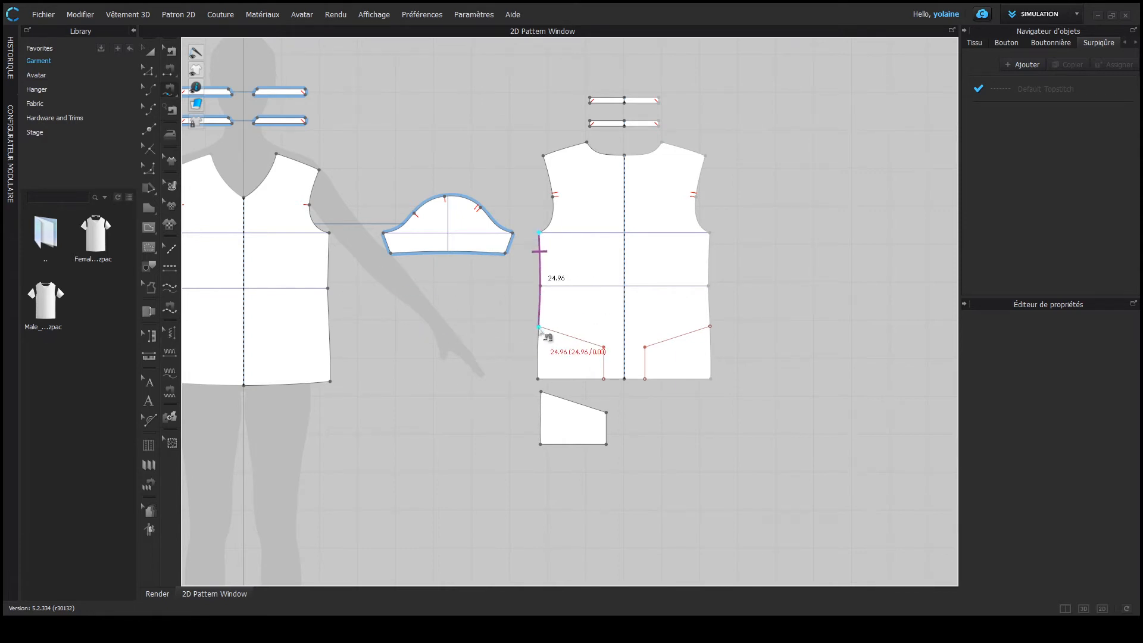
pyautogui.scroll(5, 542, 332)
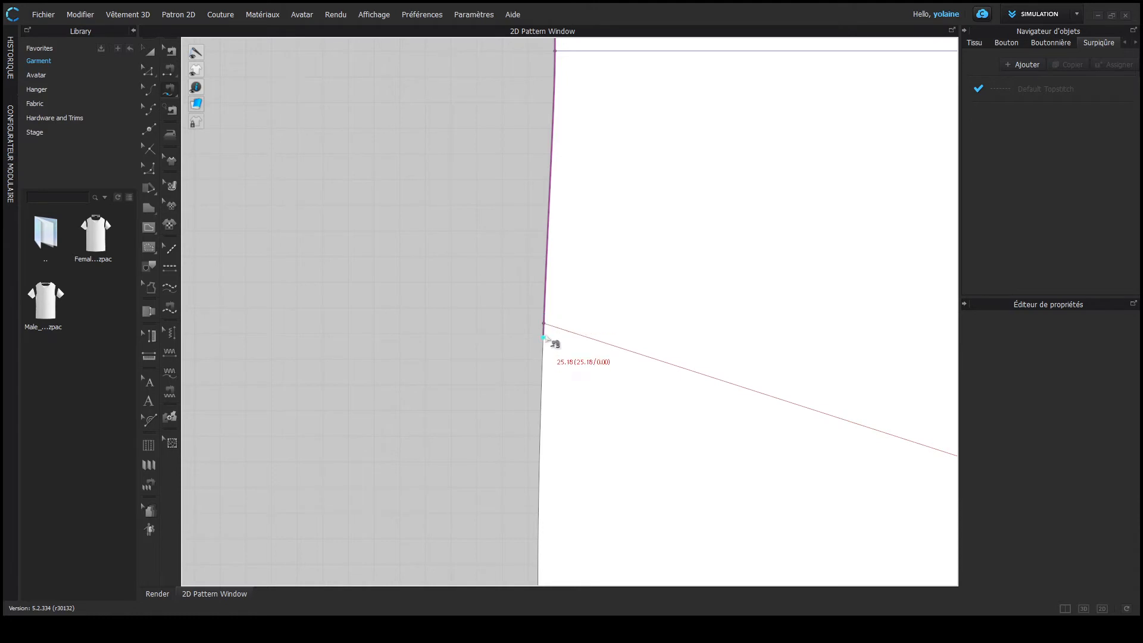
pyautogui.click(545, 322)
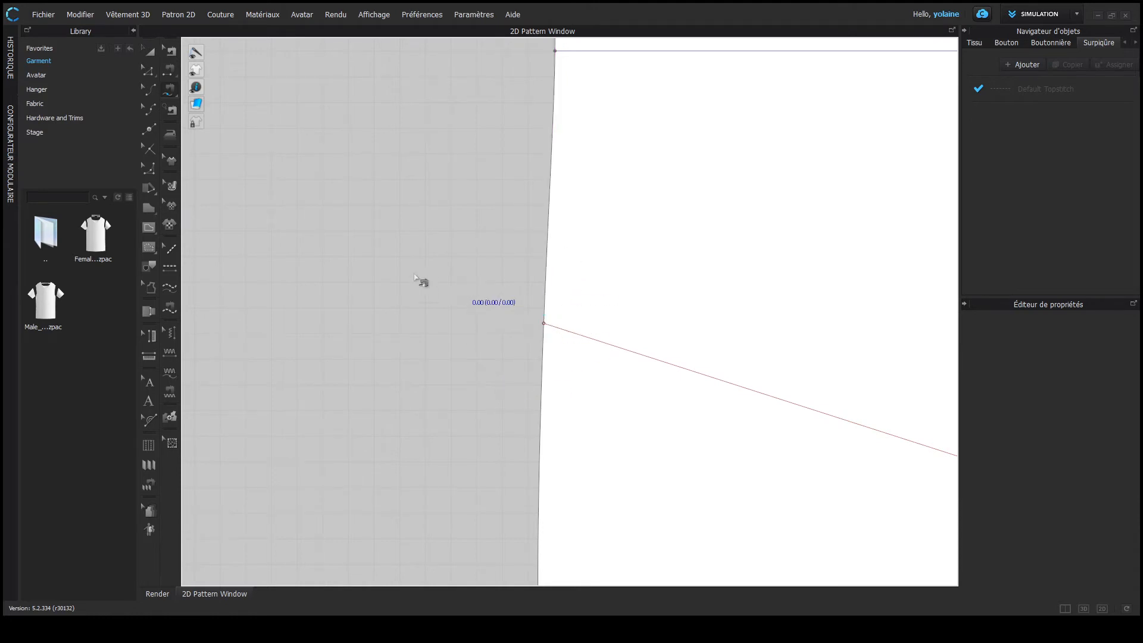
# Select the back panel's lower side segment to check whether the internal line's endpoint splits it, and deselect it
pyautogui.press('z')
pyautogui.scroll(-5, 502, 314)
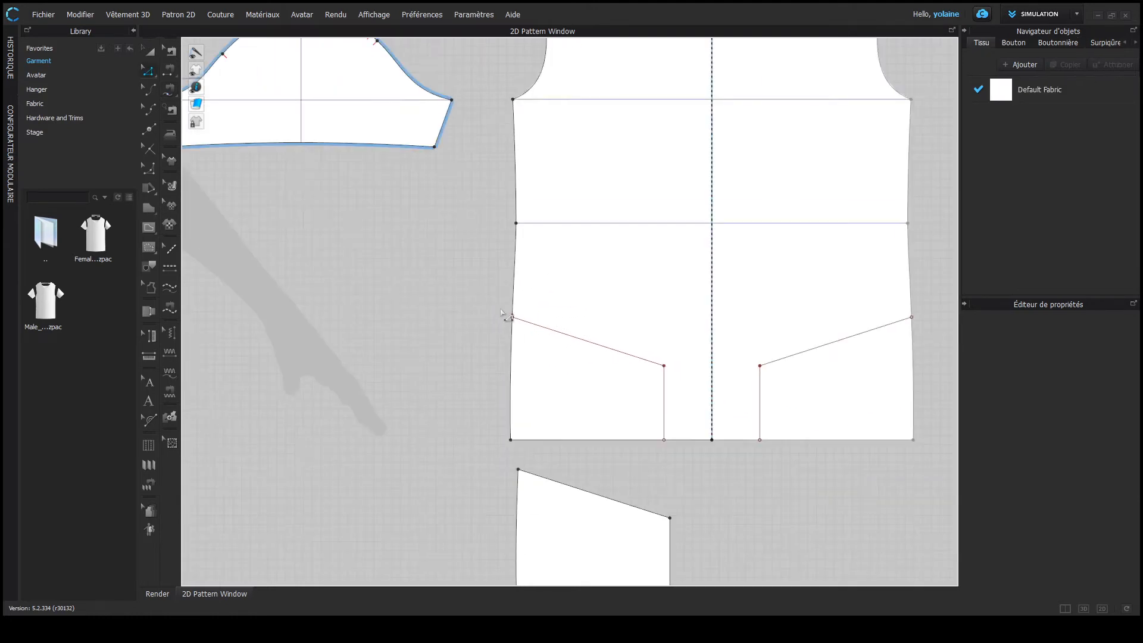
pyautogui.click(515, 292)
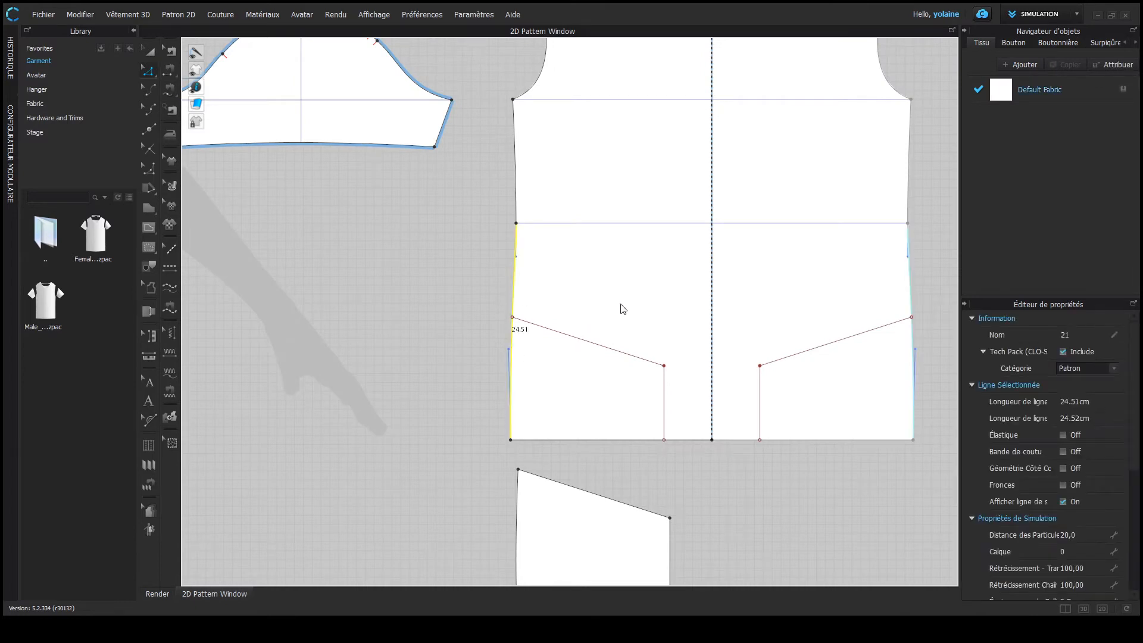
pyautogui.click(493, 324)
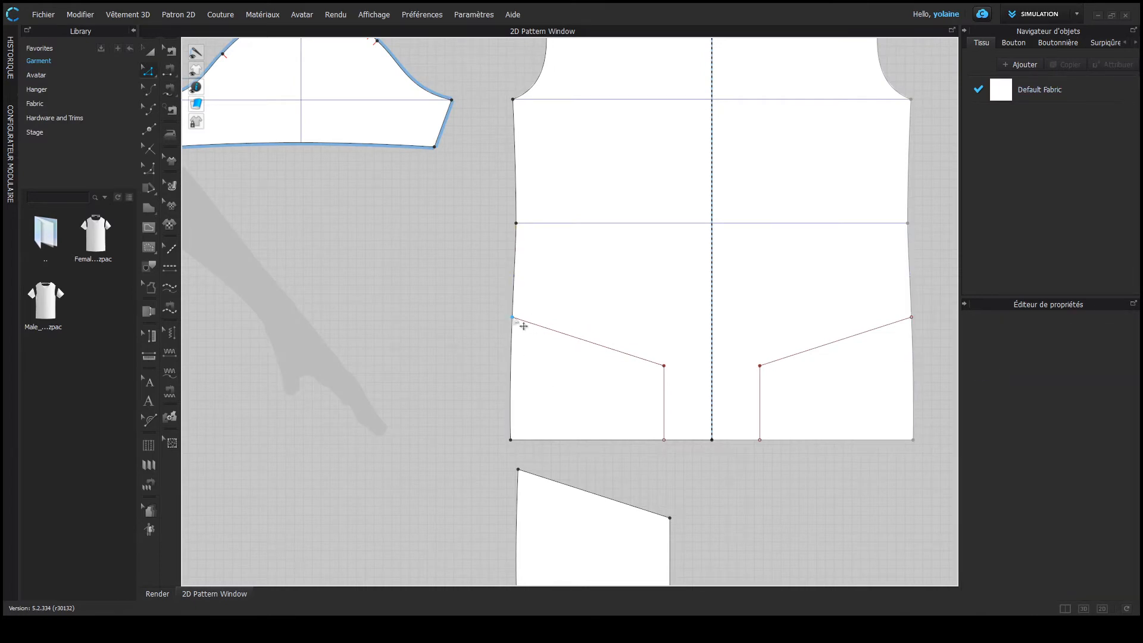
# Free sew 5 cm of the traced piece's outer side edge to 7 cm of the back panel's side edge, starting at the hem corners, and undo it
pyautogui.click(170, 89)
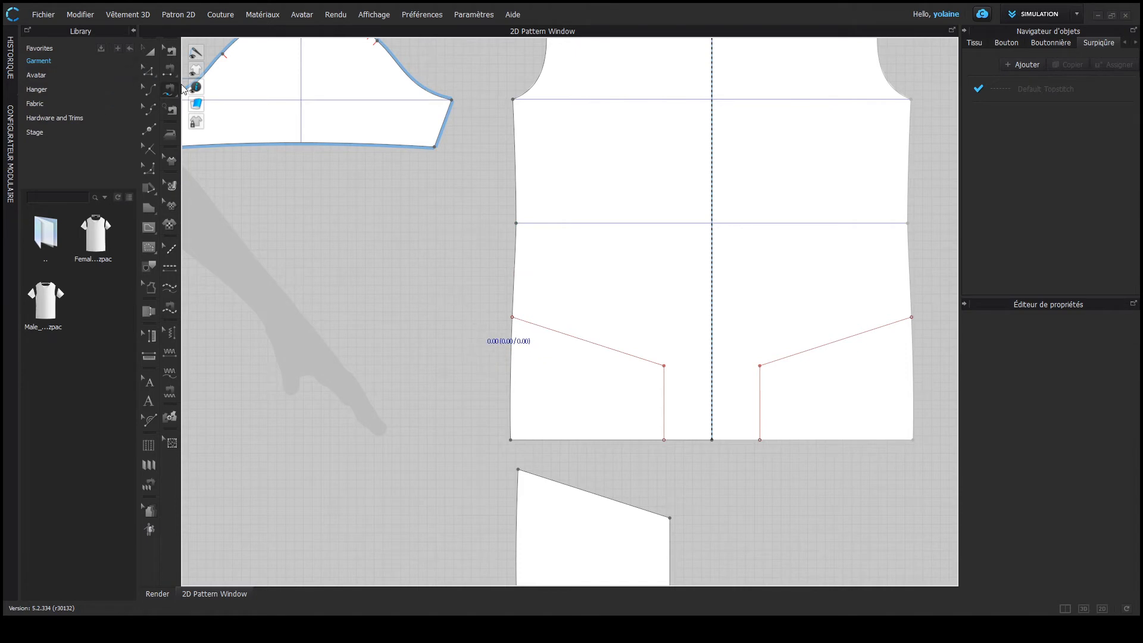
pyautogui.press('z')
pyautogui.scroll(-5, 459, 286)
pyautogui.scroll(2, 327, 263)
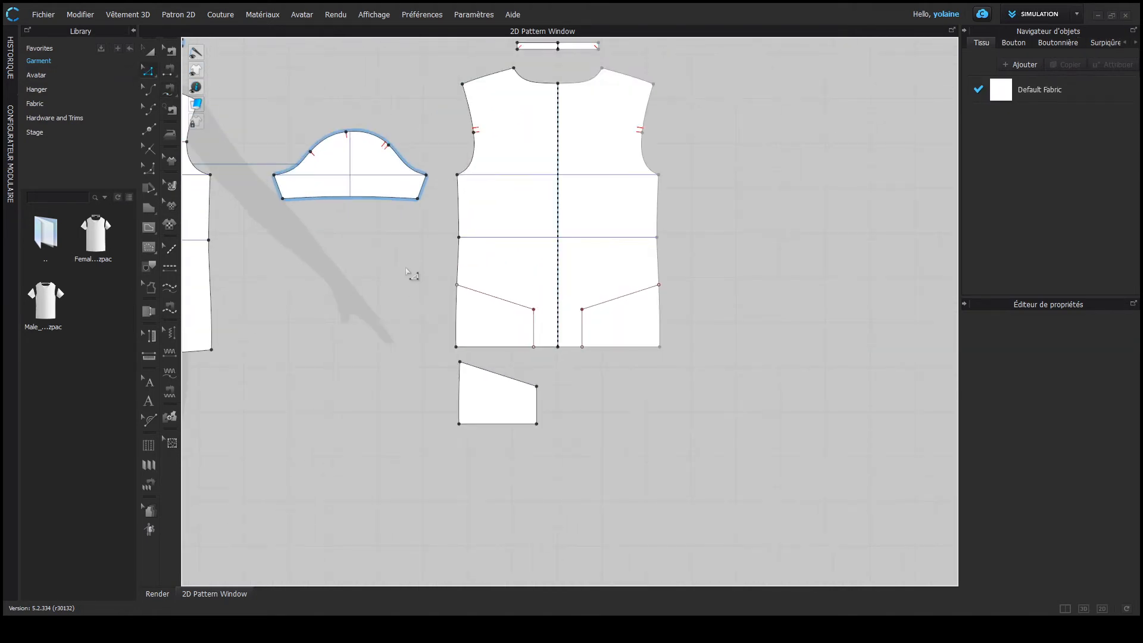
pyautogui.click(170, 90)
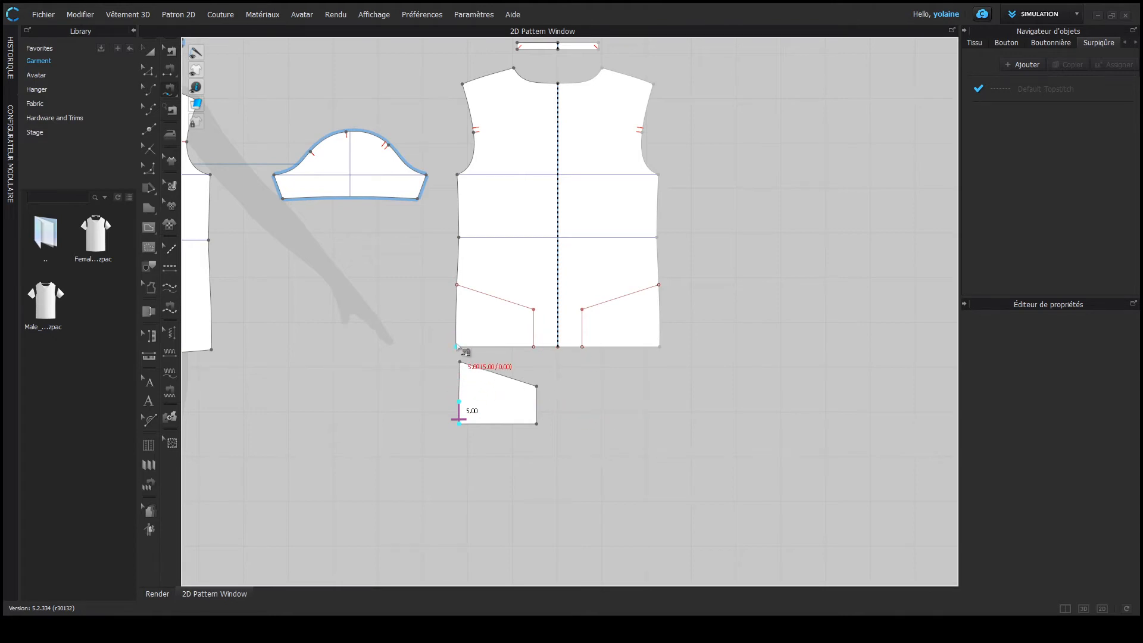
pyautogui.scroll(5, 467, 330)
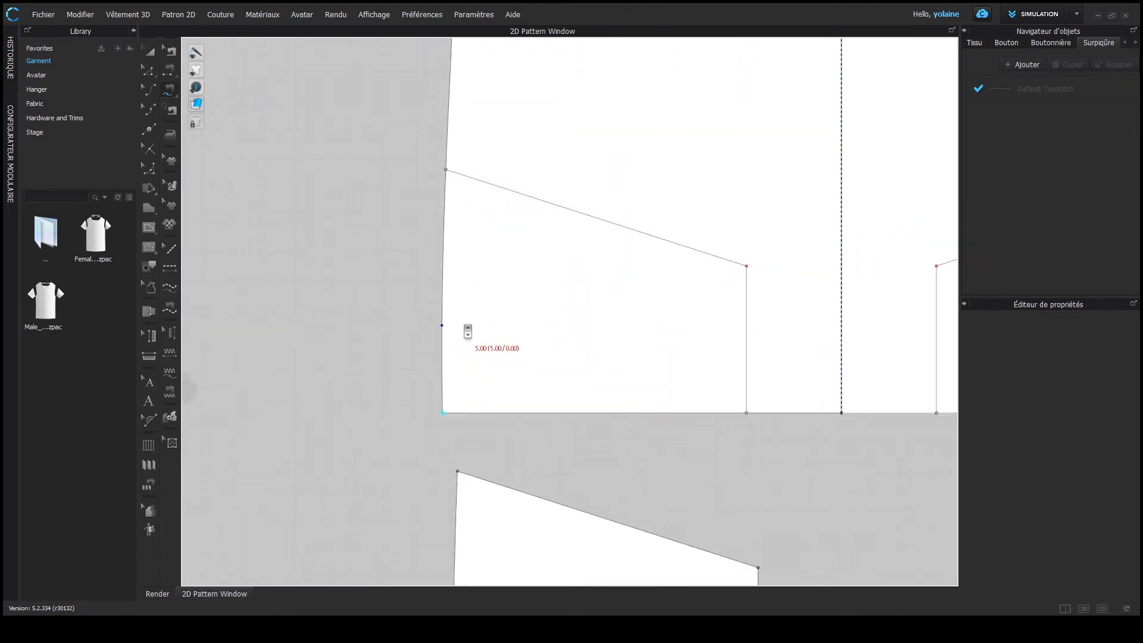
pyautogui.scroll(2, 468, 330)
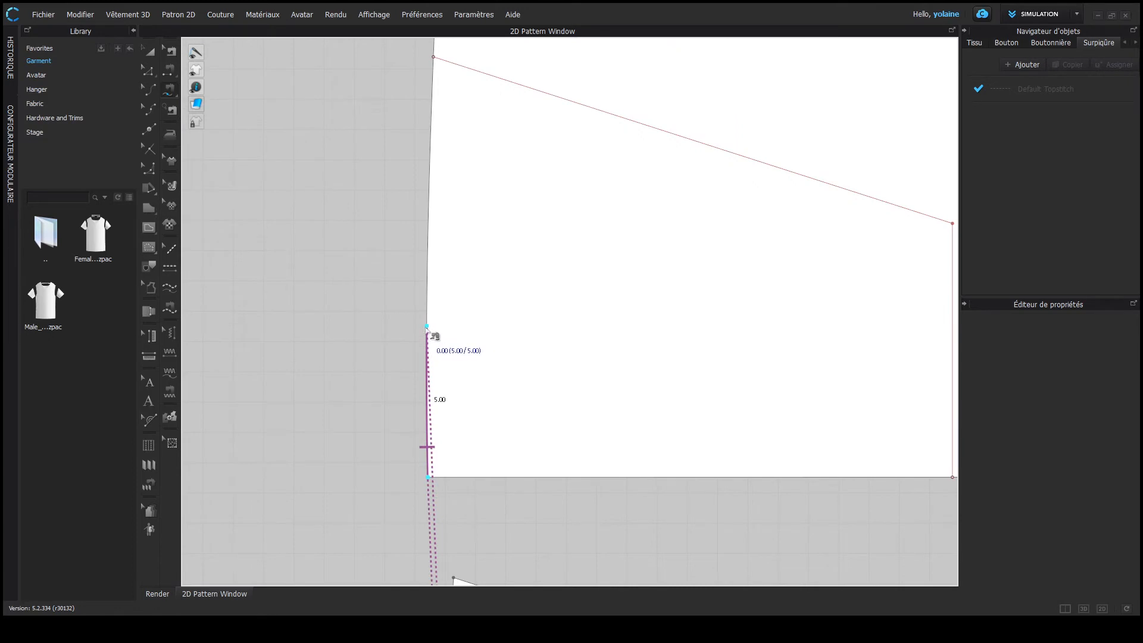
pyautogui.scroll(-6, 427, 331)
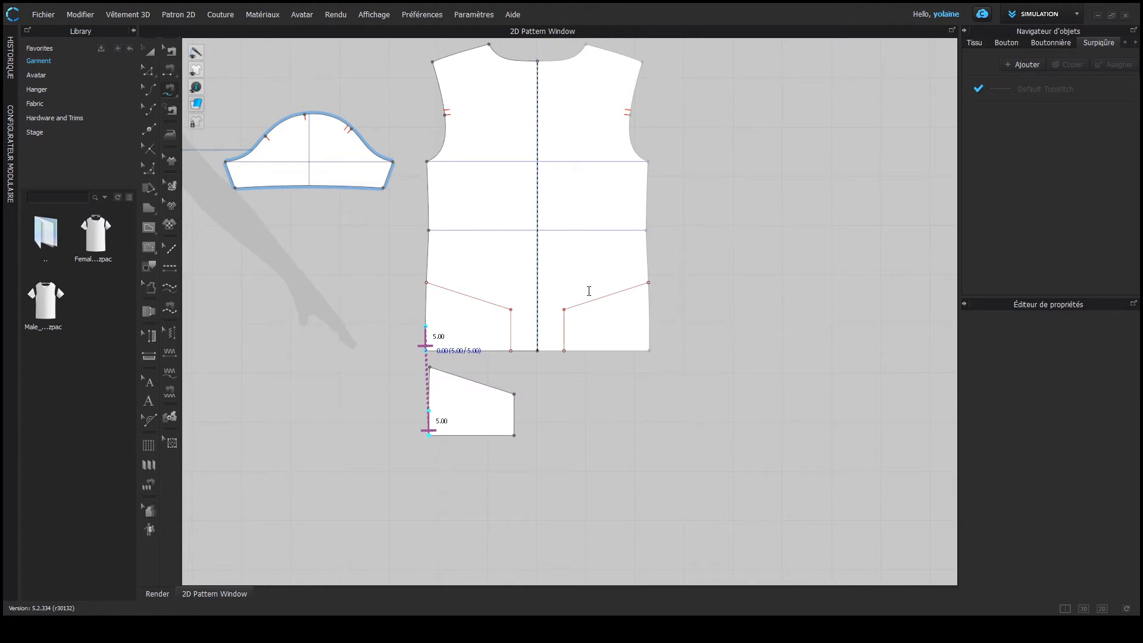
pyautogui.click(540, 336)
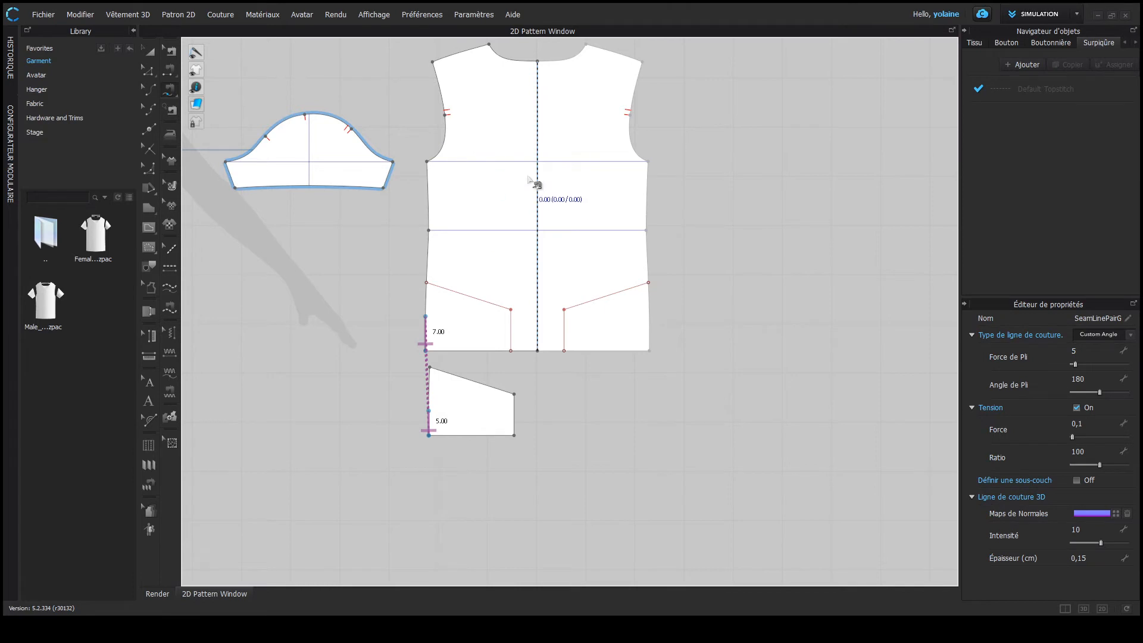
pyautogui.hotkey('ctrl', 'z')
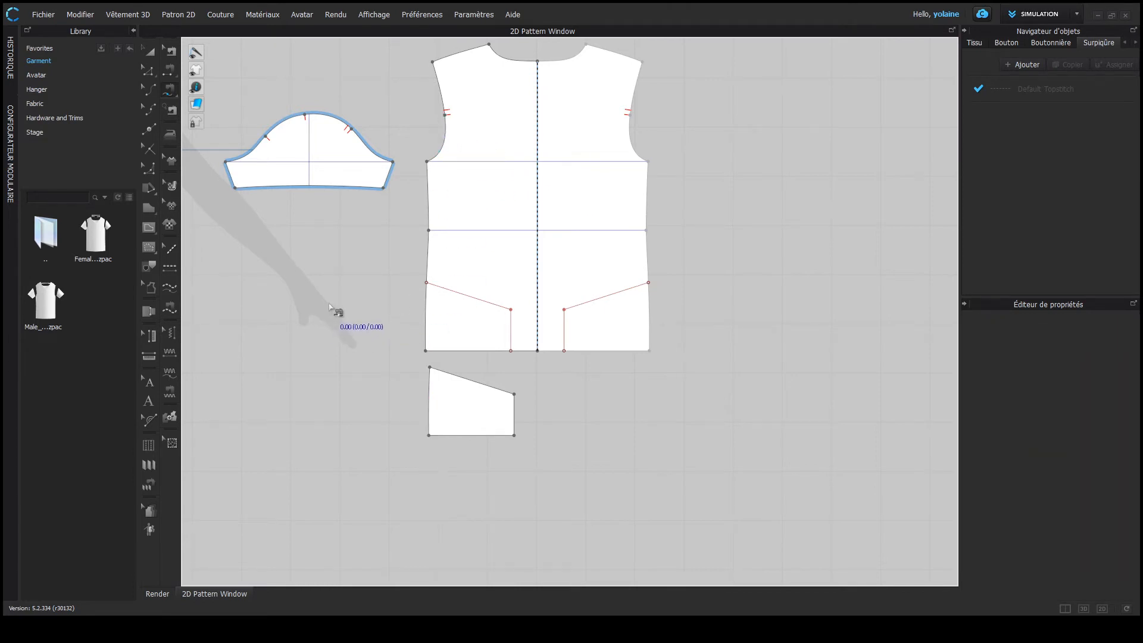
pyautogui.scroll(-1, 306, 245)
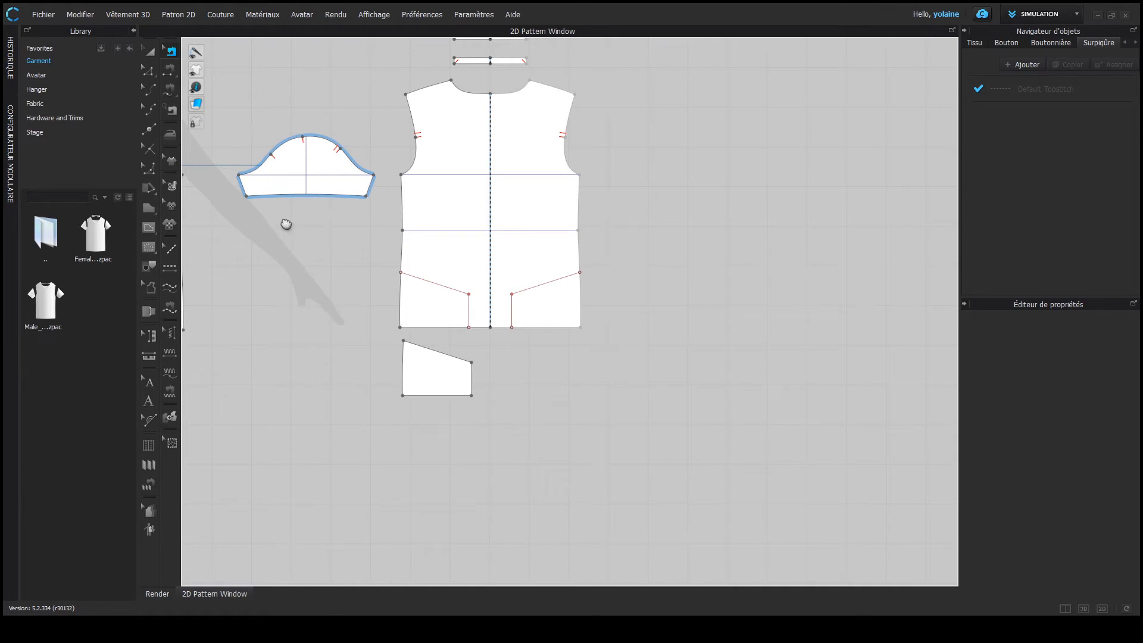
pyautogui.moveTo(286, 224); pyautogui.dragTo(494, 234, button='middle')
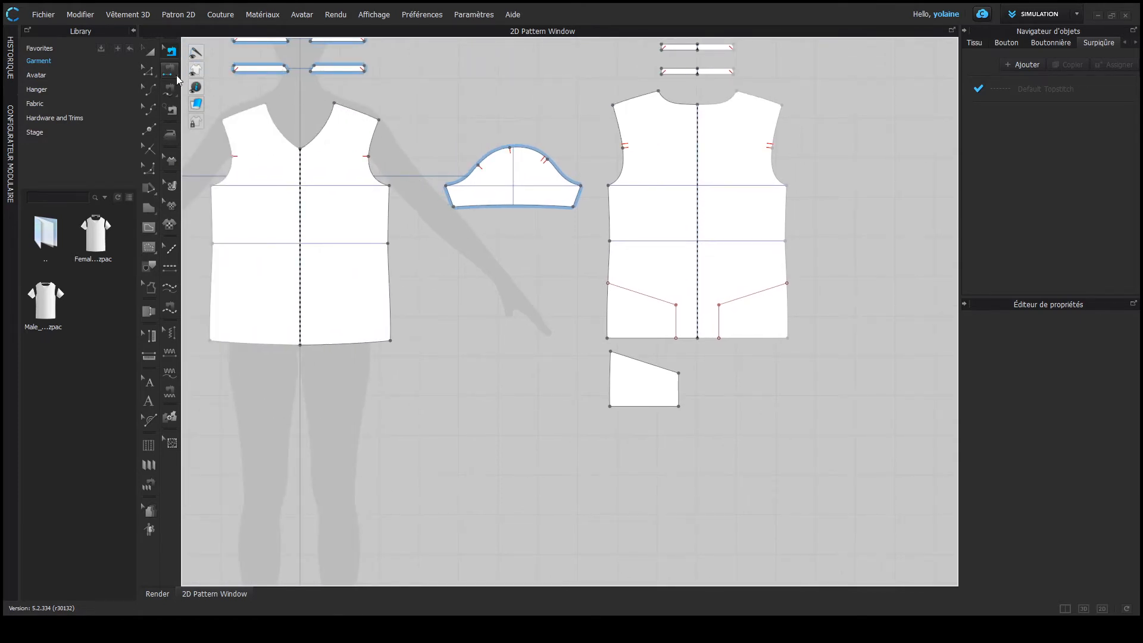
pyautogui.scroll(-2, 203, 152)
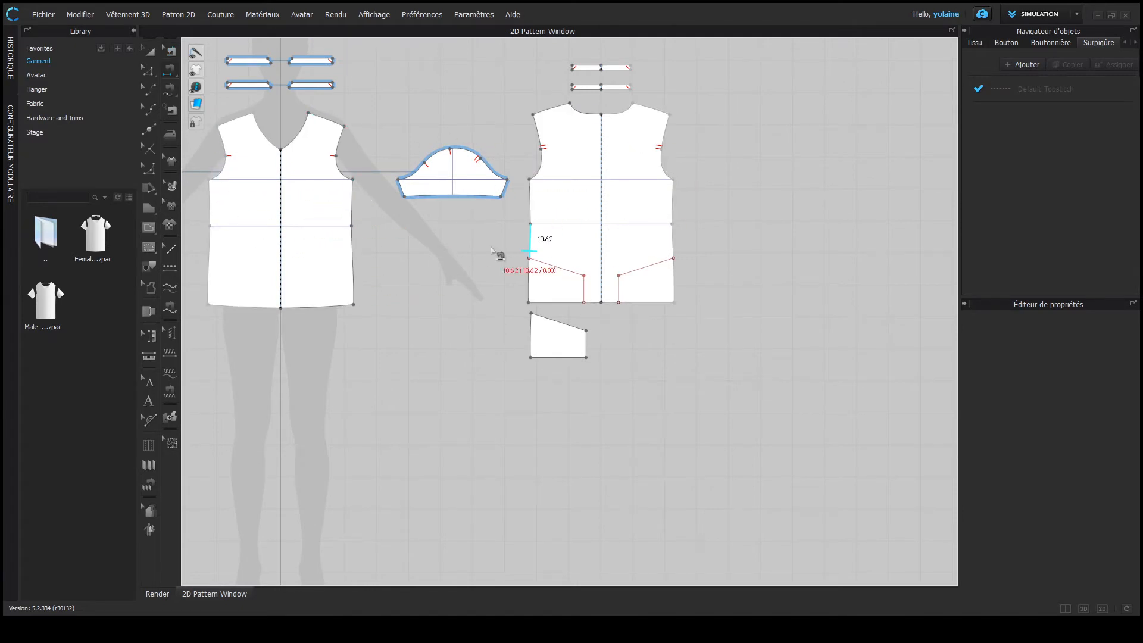
pyautogui.scroll(-3, 494, 253)
pyautogui.scroll(3, 485, 241)
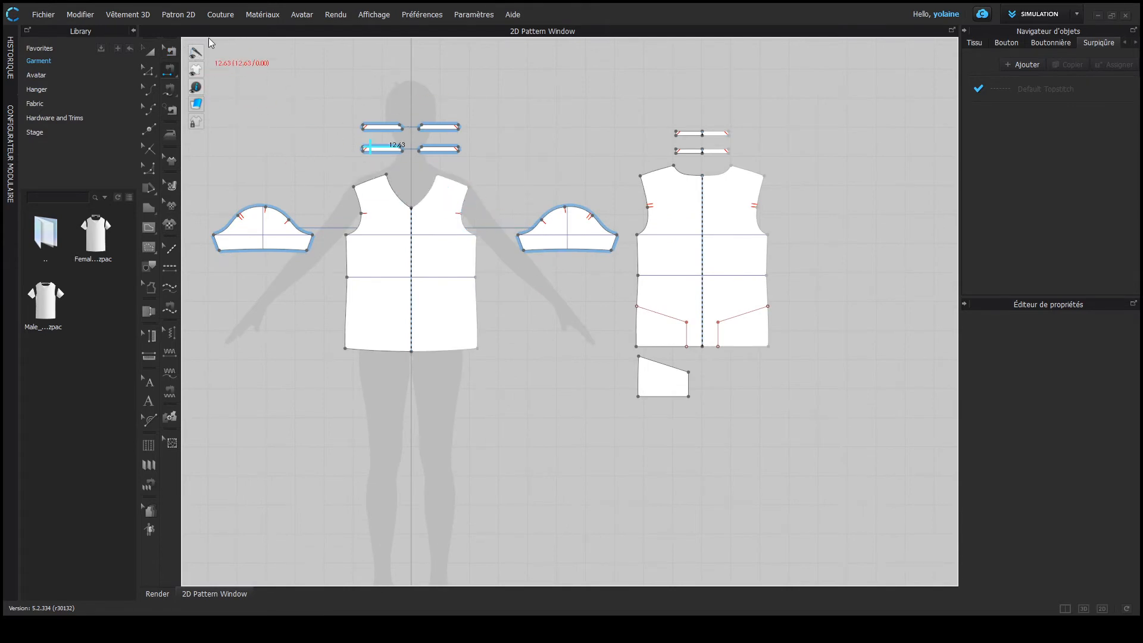
pyautogui.click(171, 90)
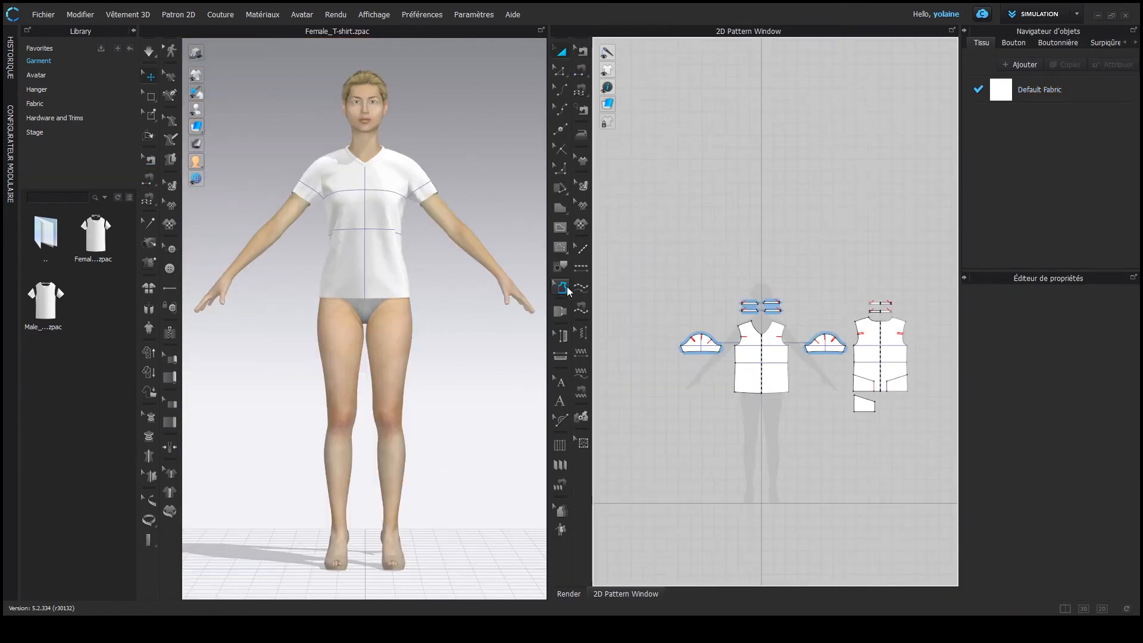
pyautogui.scroll(-1, 634, 322)
pyautogui.scroll(5, 445, 189)
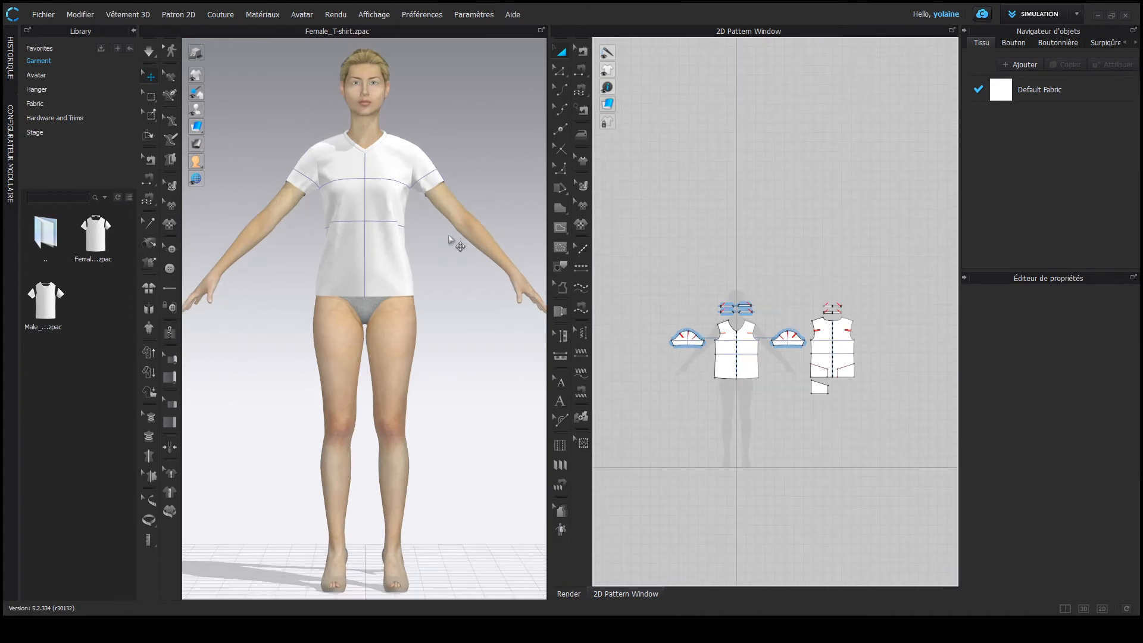
pyautogui.moveTo(470, 158); pyautogui.dragTo(464, 295, button='middle')
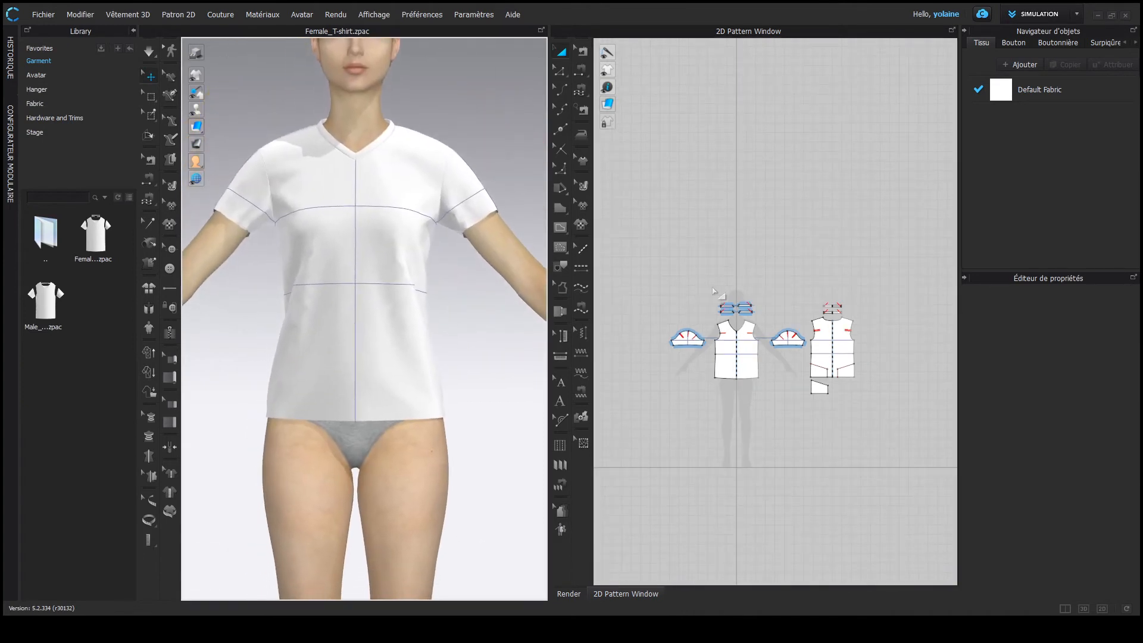
# Delete the side seams joining the front and back panels
pyautogui.scroll(2, 822, 294)
pyautogui.scroll(-1, 839, 322)
pyautogui.moveTo(796, 318); pyautogui.dragTo(807, 259, button='middle')
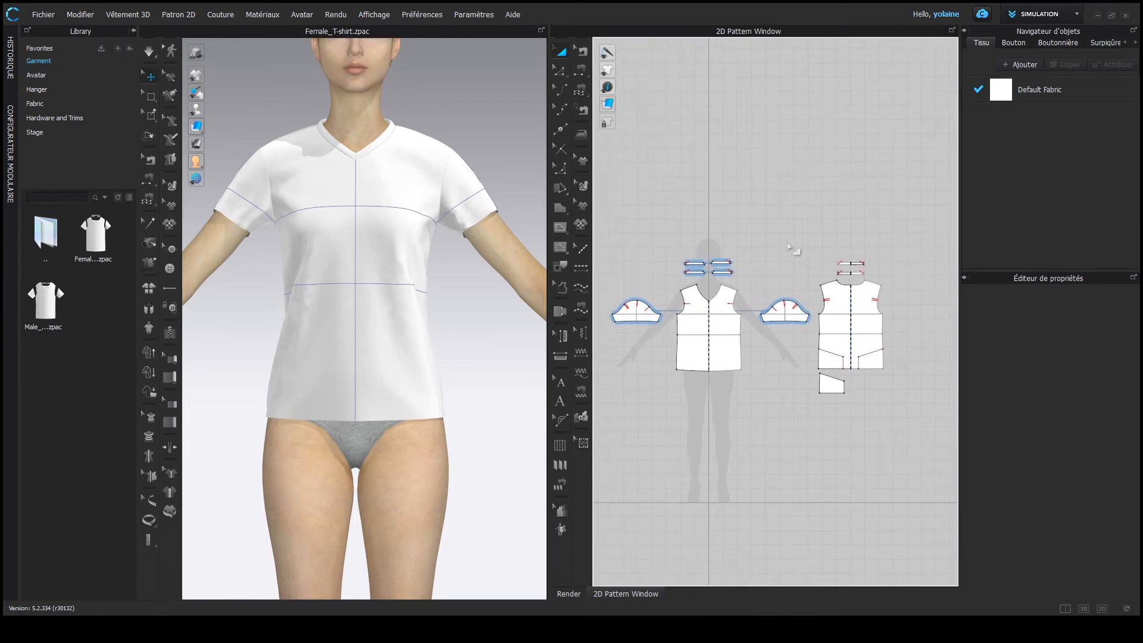
pyautogui.click(583, 52)
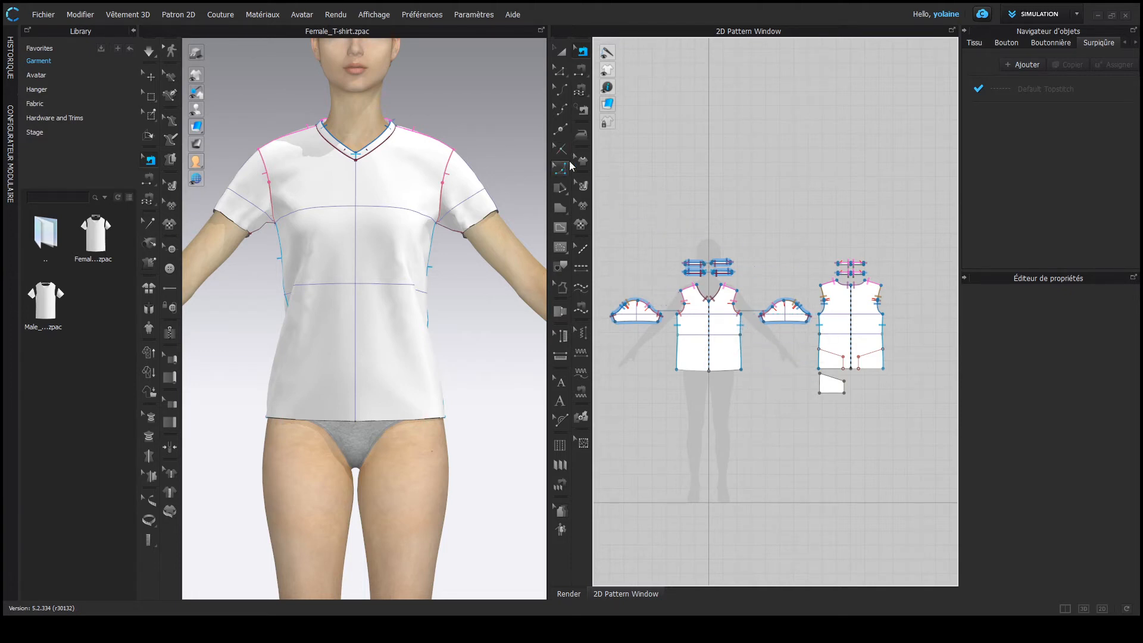
pyautogui.click(742, 333)
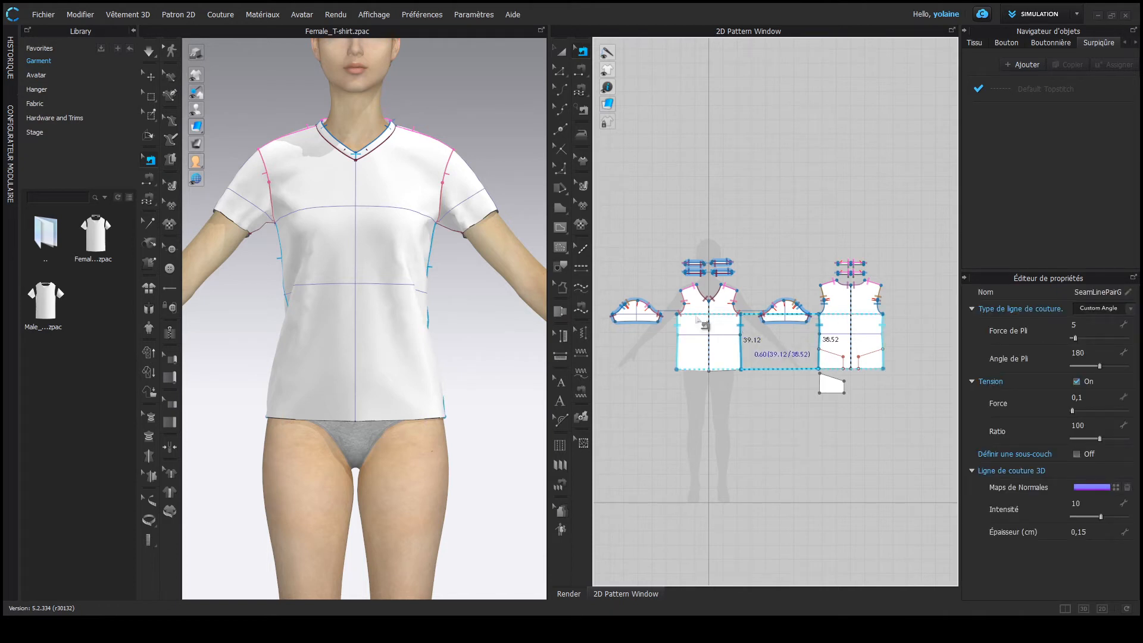
pyautogui.hotkey('ctrl', 'z')
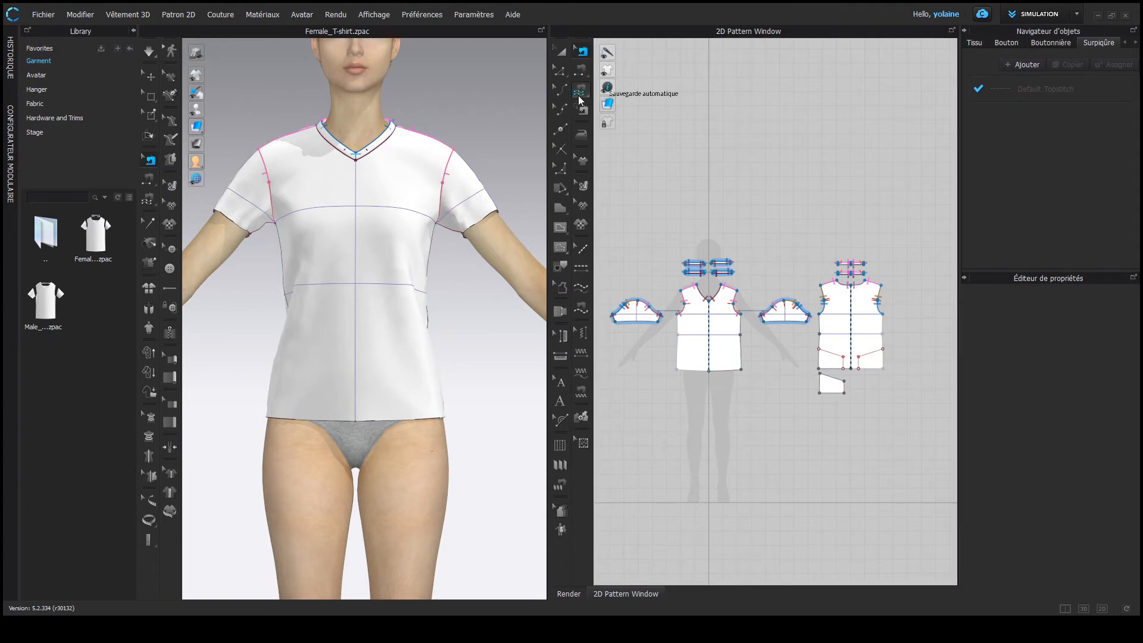
# Free sew the front panel's side edge, underarm to hem, to the back panel's side edge, hem to underarm, so the seam crosses
pyautogui.scroll(5, 748, 322)
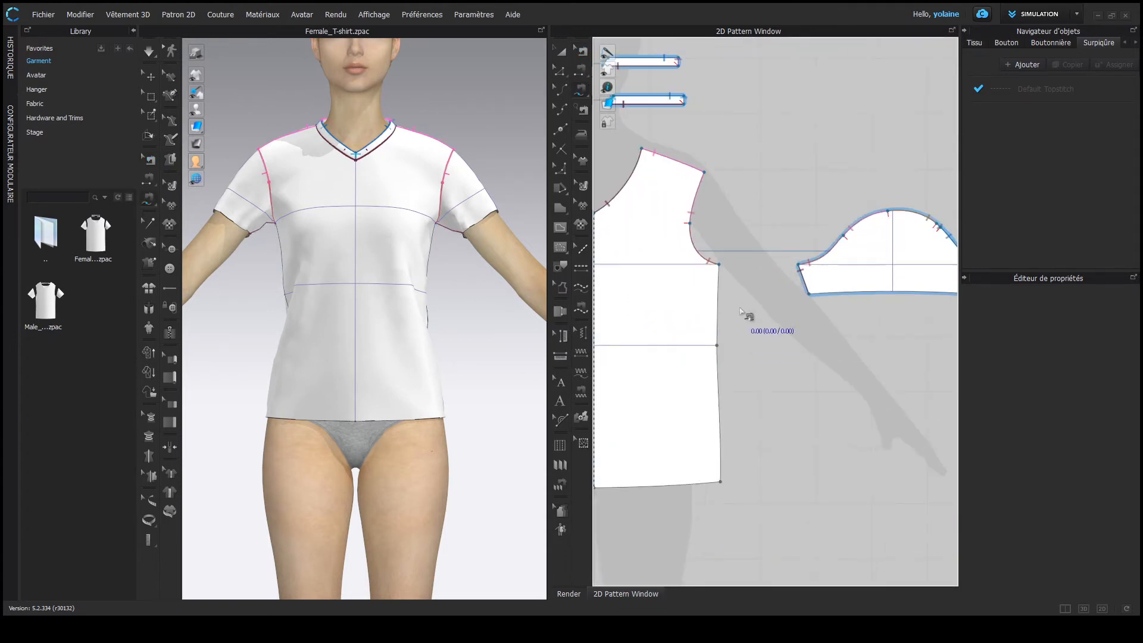
pyautogui.click(718, 265)
pyautogui.click(721, 482)
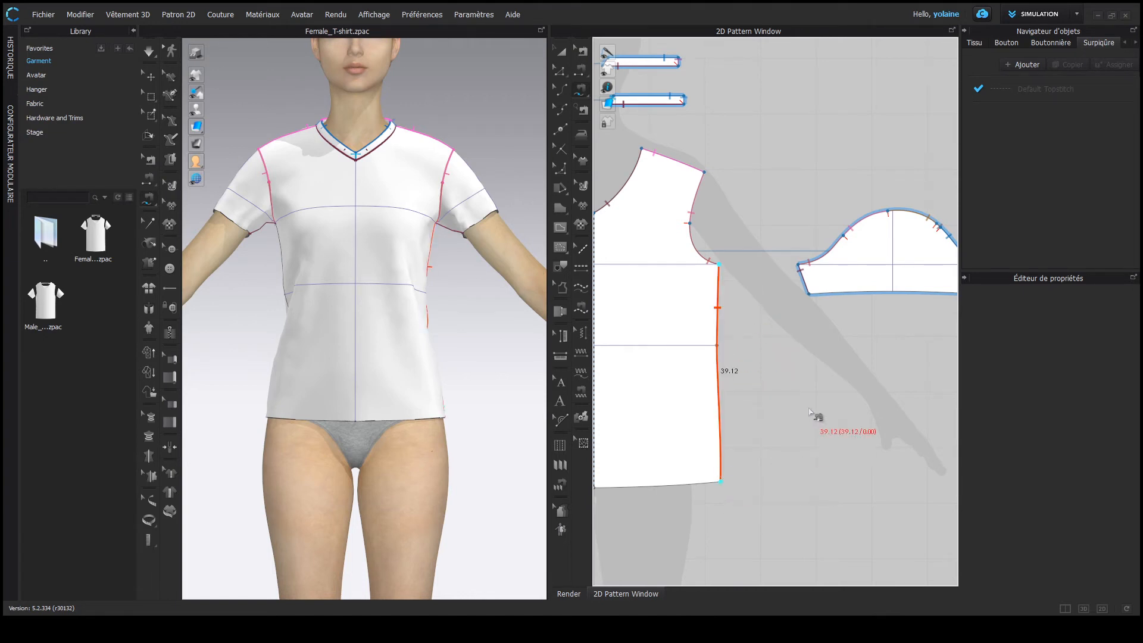
pyautogui.scroll(-3, 714, 340)
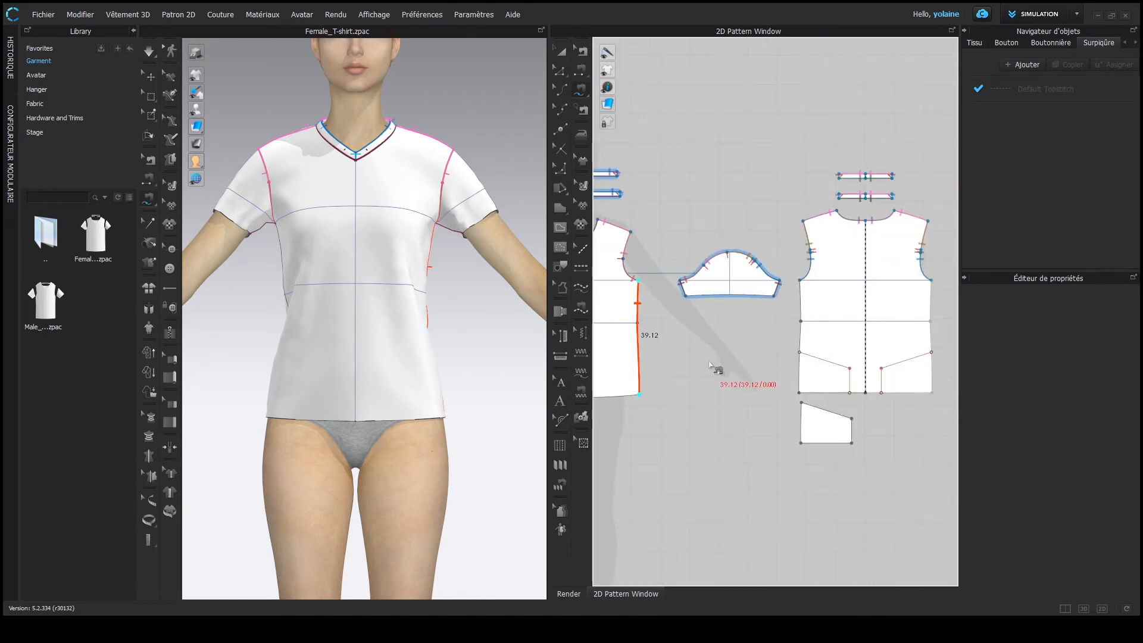
pyautogui.click(799, 392)
pyautogui.click(800, 281)
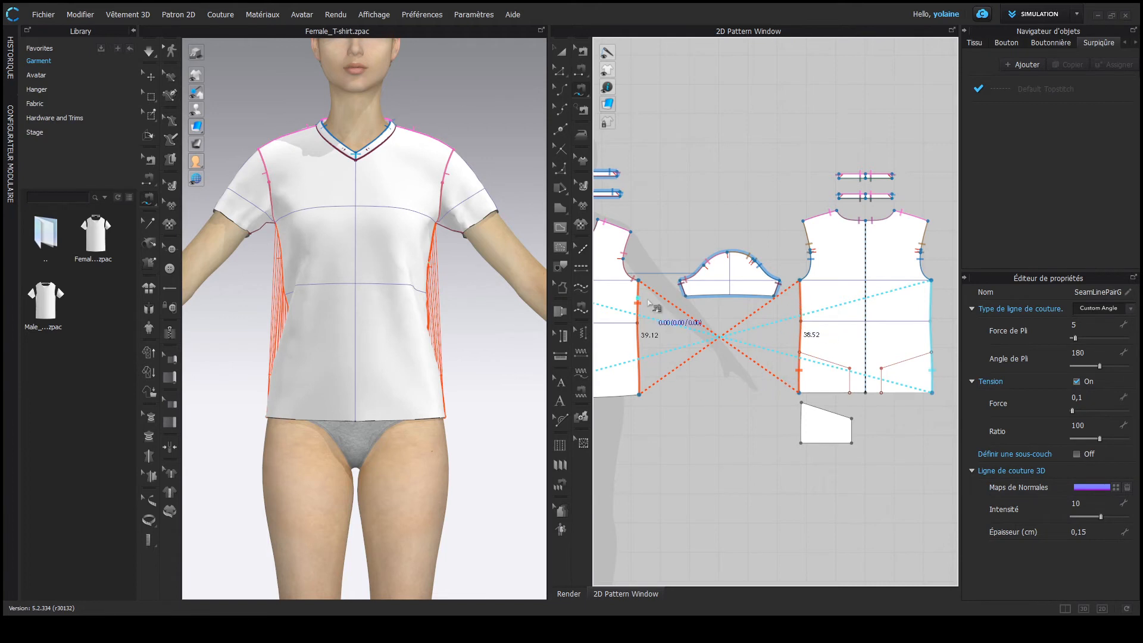
# Simulate the garment and pull the fabric at the waist to examine the effect of the crossed side seams
pyautogui.moveTo(500, 350); pyautogui.dragTo(448, 351, button='right')
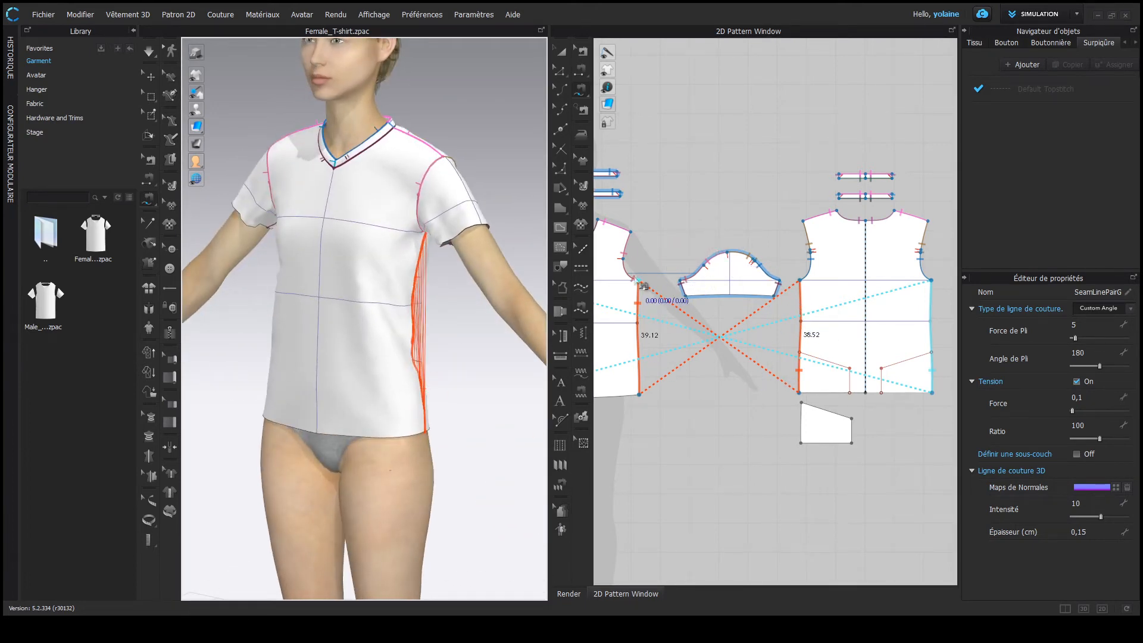
pyautogui.press('space')
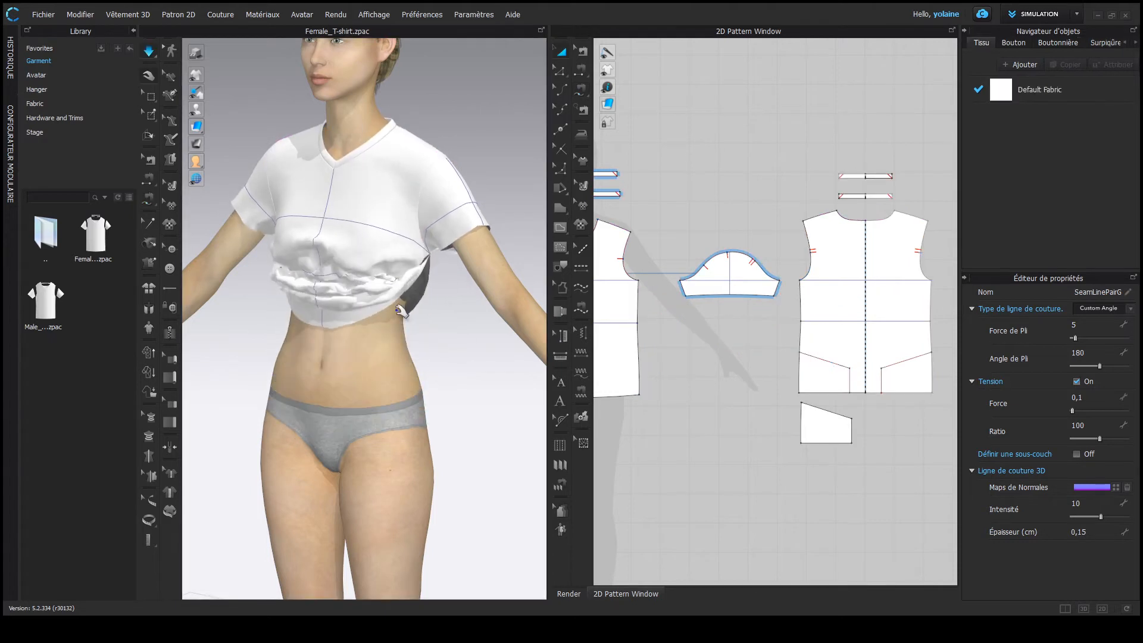
pyautogui.moveTo(400, 310); pyautogui.dragTo(420, 294)
pyautogui.press('i')
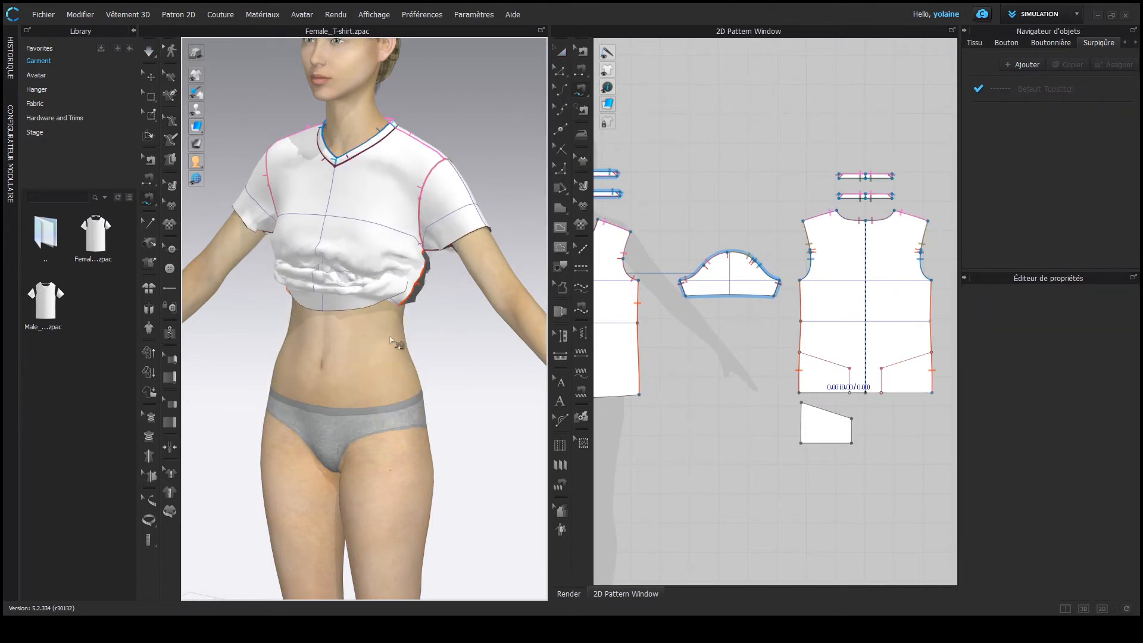
# Deactivate the crossed side seam on the avatar's left side and simulate the garment
pyautogui.click(581, 53)
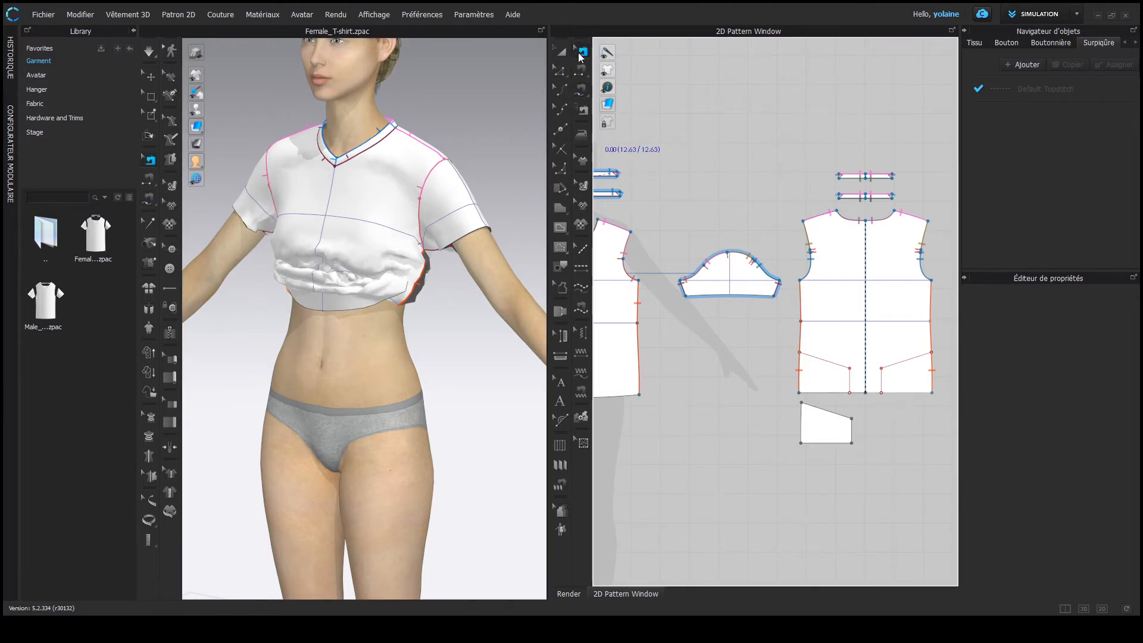
pyautogui.click(639, 325)
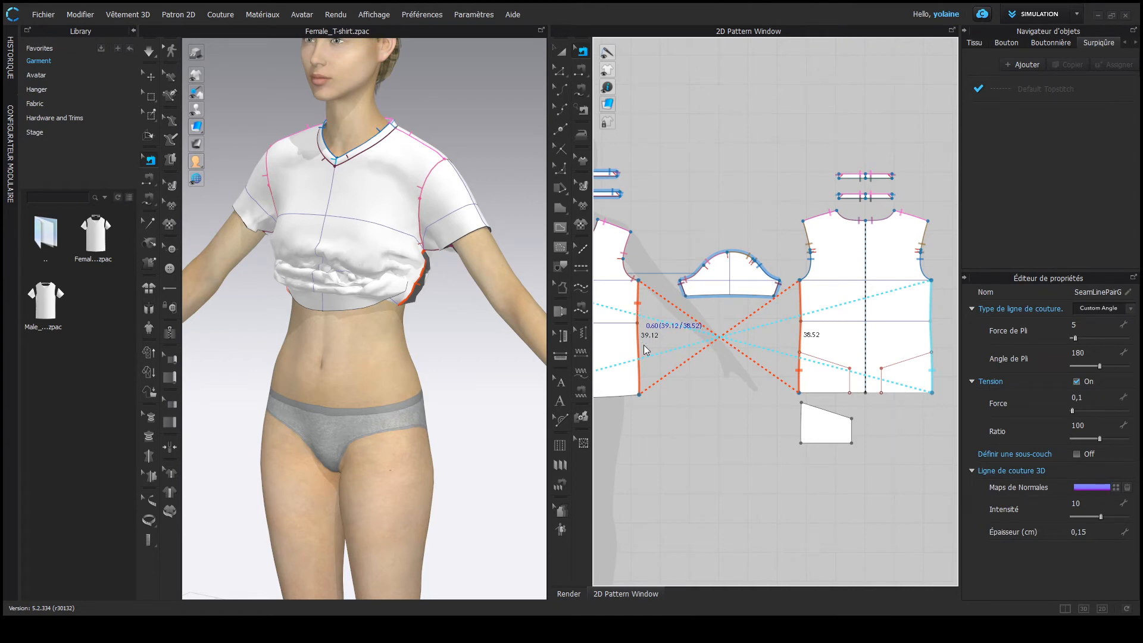
pyautogui.click(704, 439)
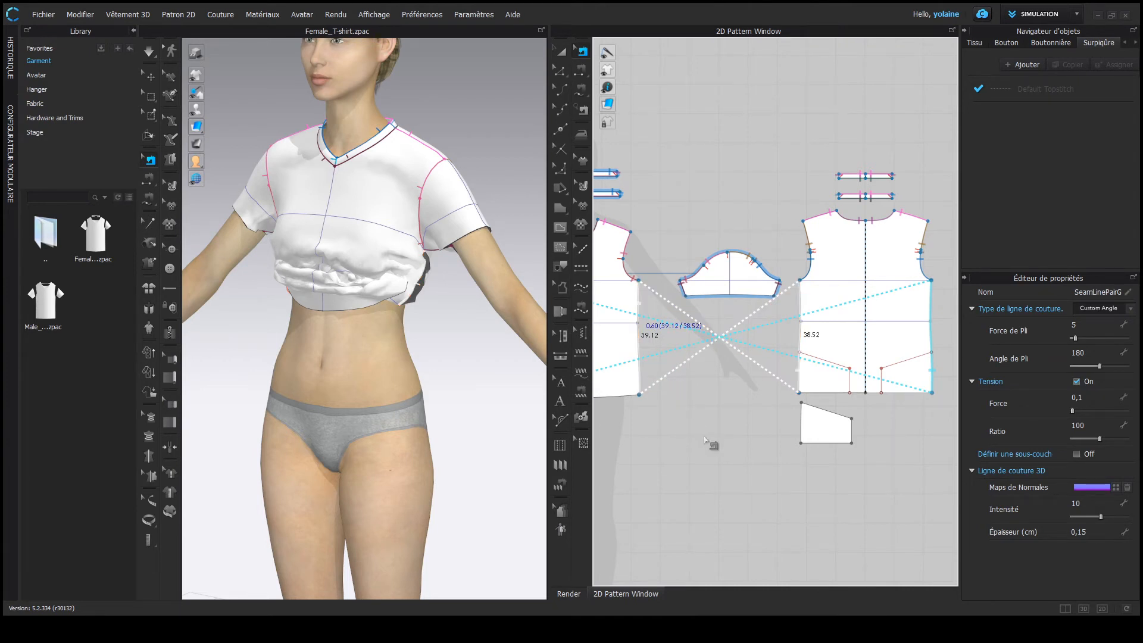
pyautogui.press('space')
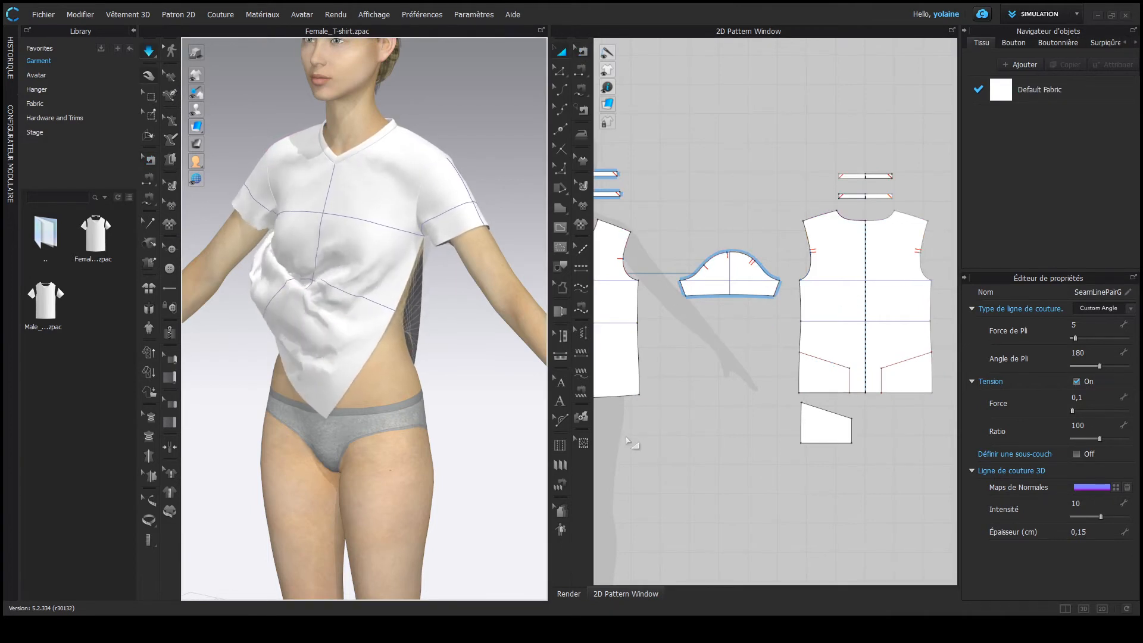
# Deactivate the crossed side seam on the avatar's right side as well
pyautogui.moveTo(421, 359)
pyautogui.mouseDown(button='right')
pyautogui.moveTo(432, 377)
pyautogui.moveTo(534, 367)
pyautogui.moveTo(416, 467)
pyautogui.moveTo(423, 352)
pyautogui.mouseUp(button='right')
pyautogui.moveTo(648, 344); pyautogui.dragTo(857, 324, button='right')
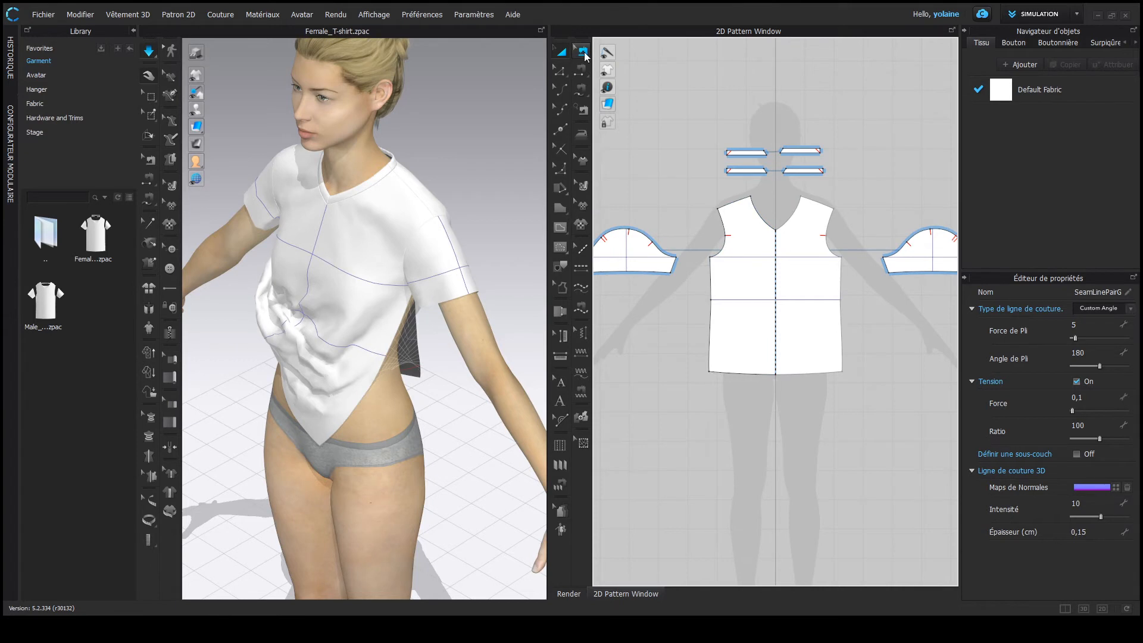
pyautogui.click(584, 53)
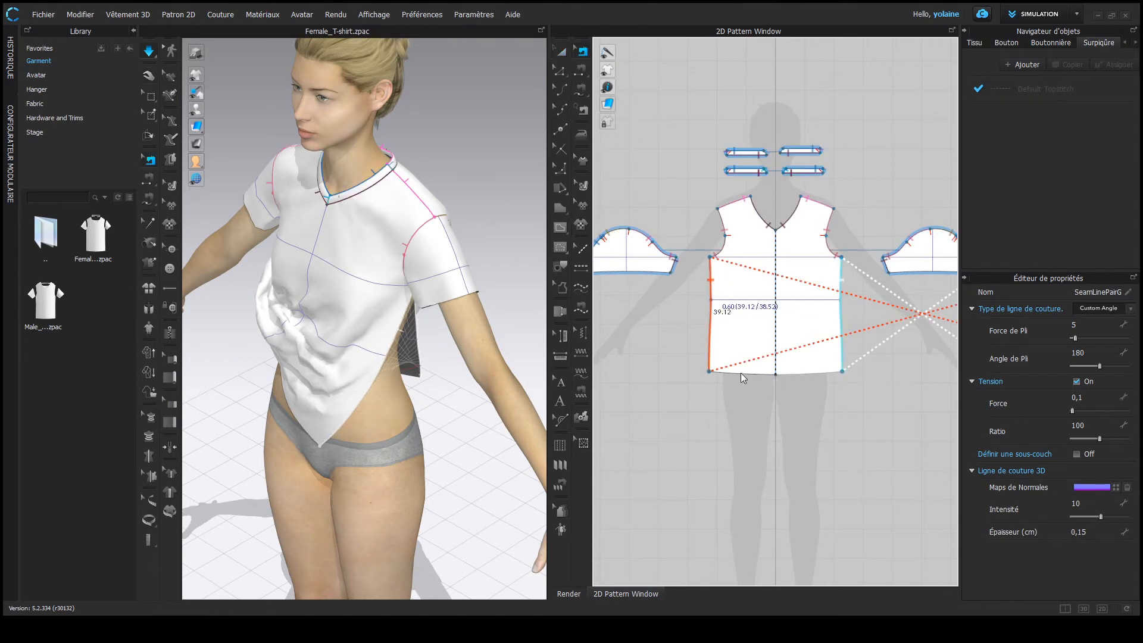
pyautogui.press('Delete')
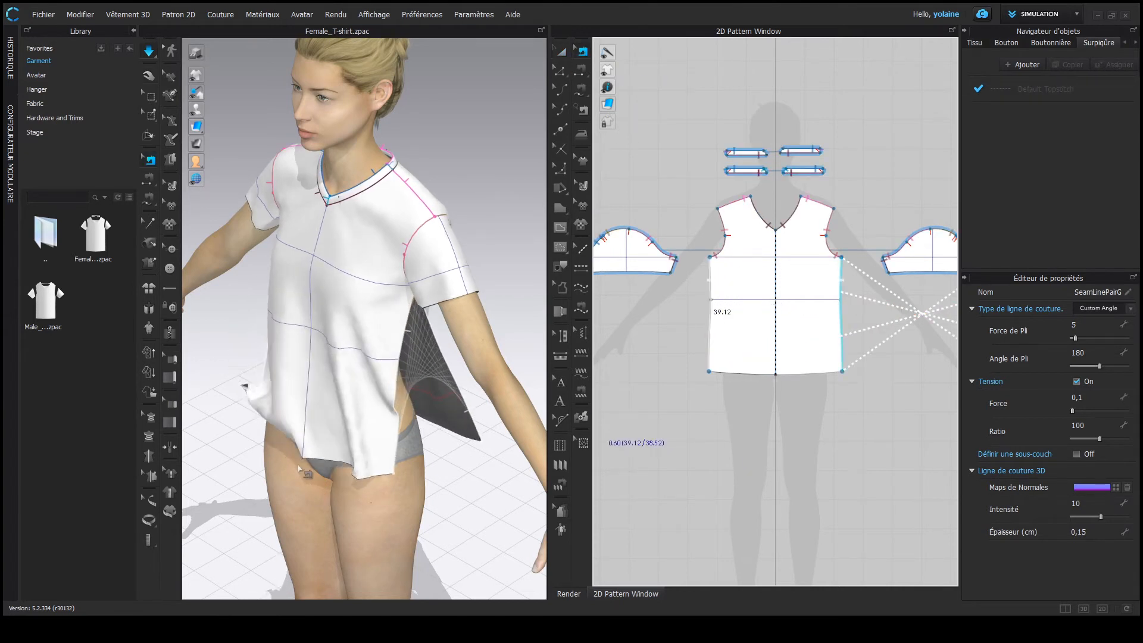
# Reverse the direction of the deactivated side seams so underarm meets underarm and hem meets hem
pyautogui.moveTo(299, 468); pyautogui.dragTo(334, 452, button='right')
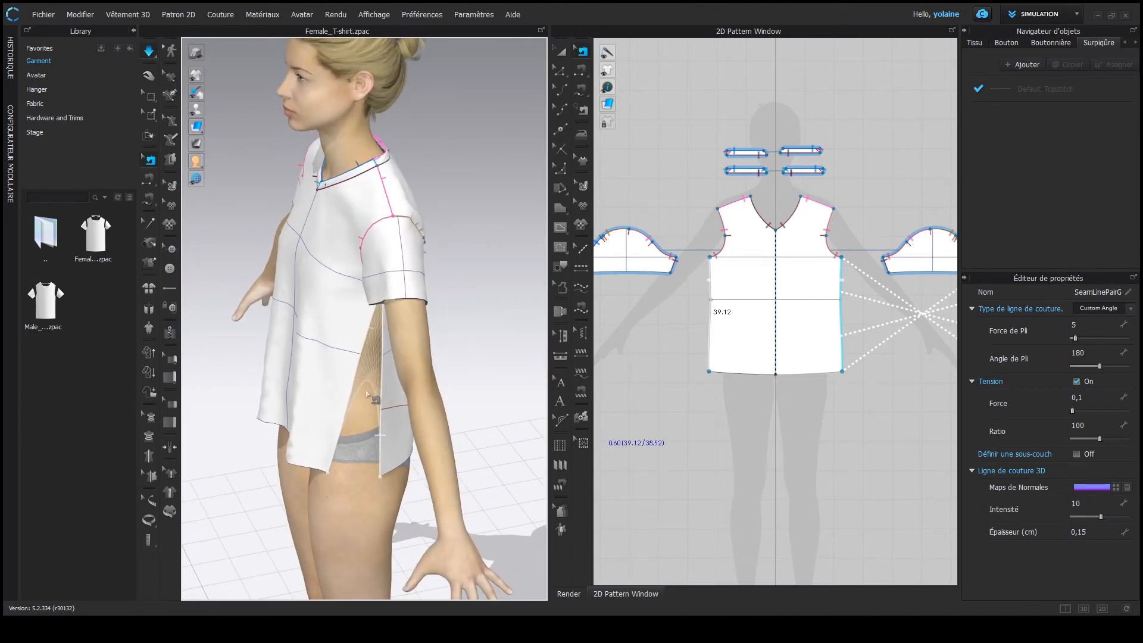
pyautogui.moveTo(856, 386); pyautogui.dragTo(671, 405, button='right')
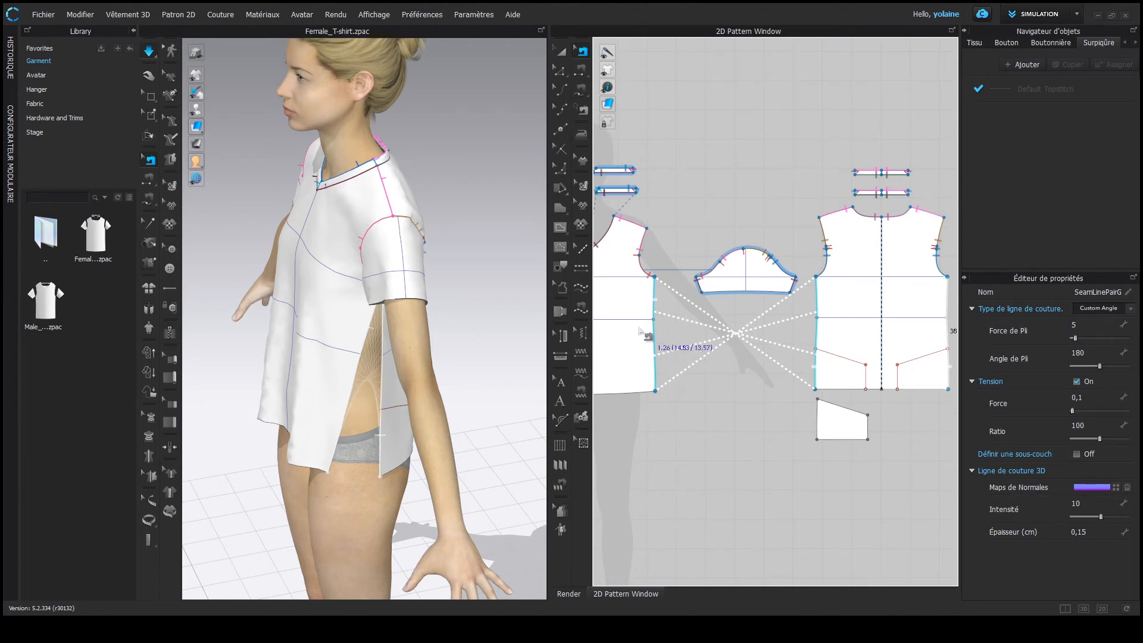
pyautogui.click(654, 296)
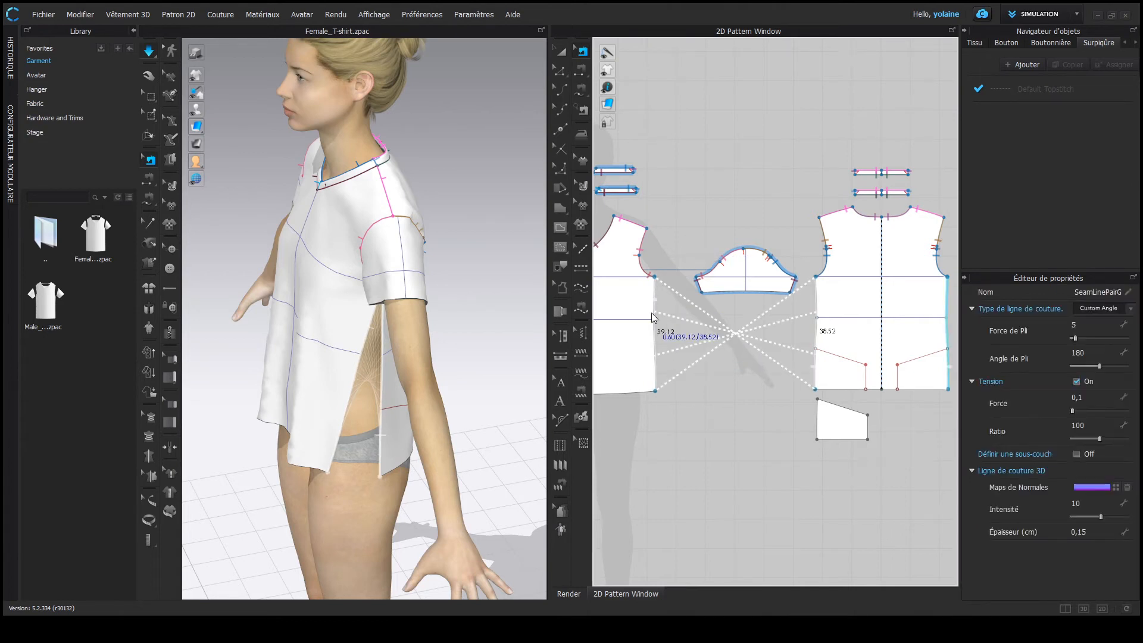
pyautogui.click(681, 342)
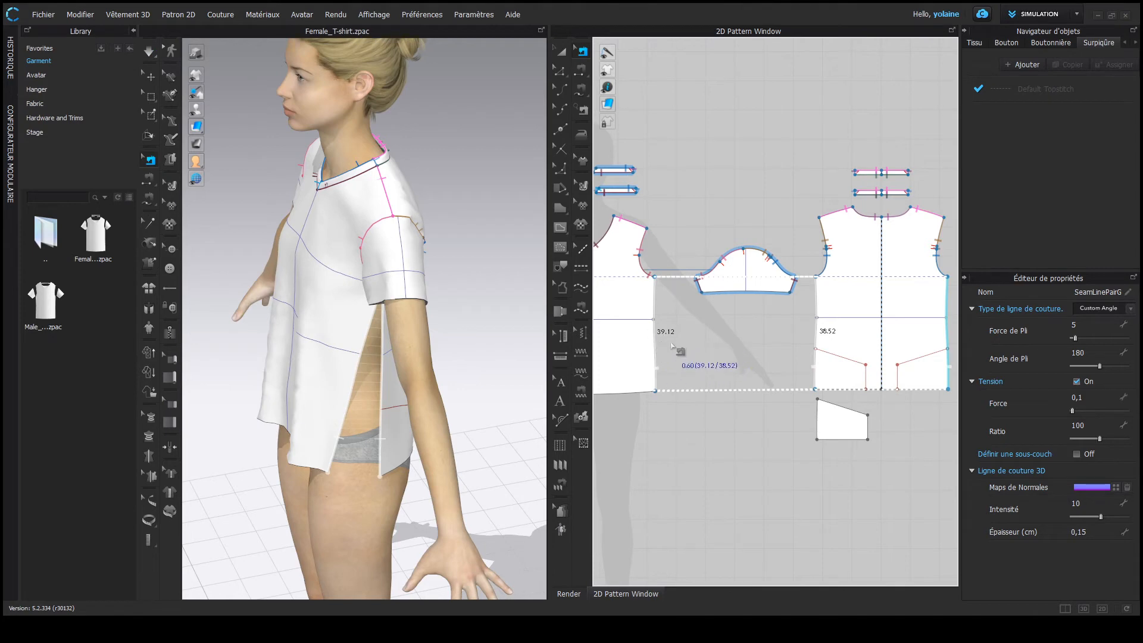
# Reactivate the corrected side seams on both sides of the T-shirt
pyautogui.moveTo(416, 423); pyautogui.dragTo(532, 382, button='right')
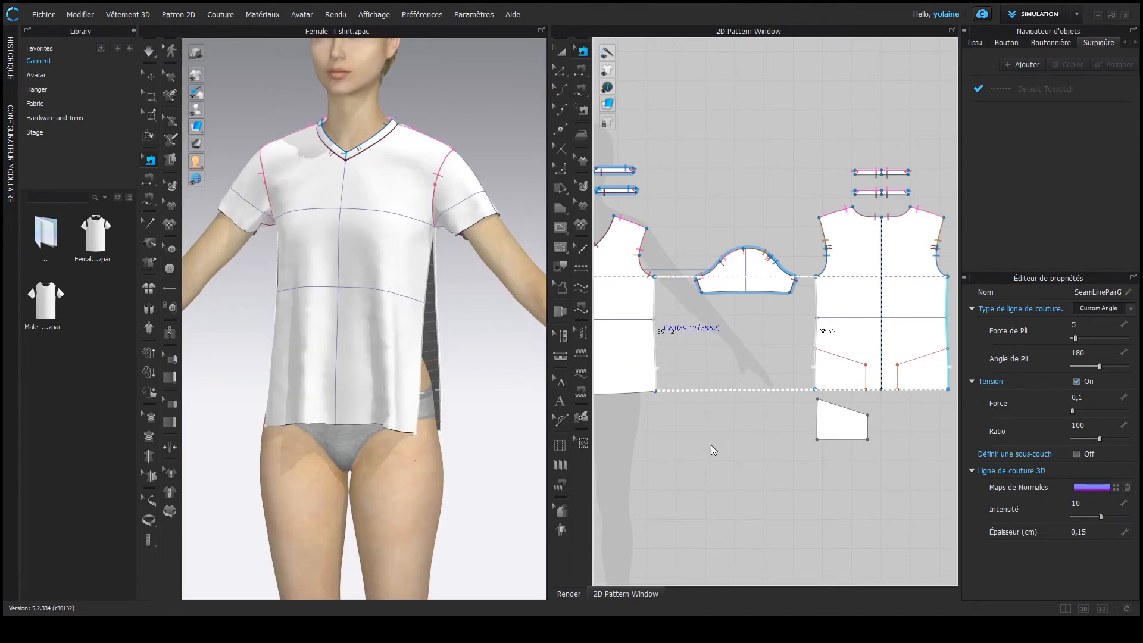
pyautogui.click(672, 372)
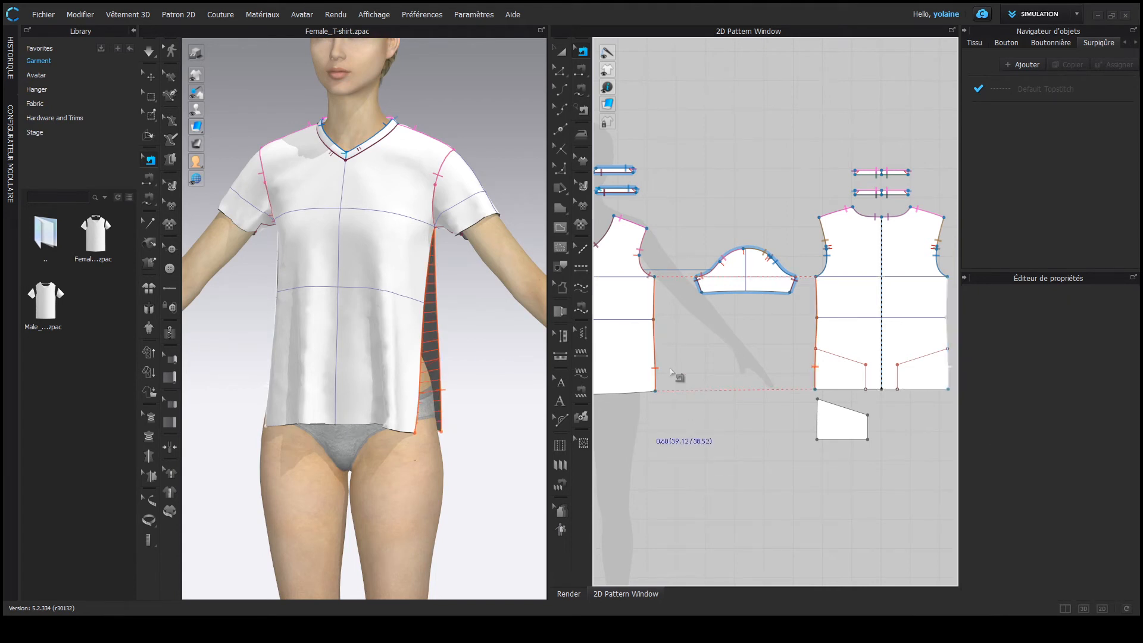
pyautogui.moveTo(653, 367); pyautogui.dragTo(826, 357, button='right')
pyautogui.click(700, 325)
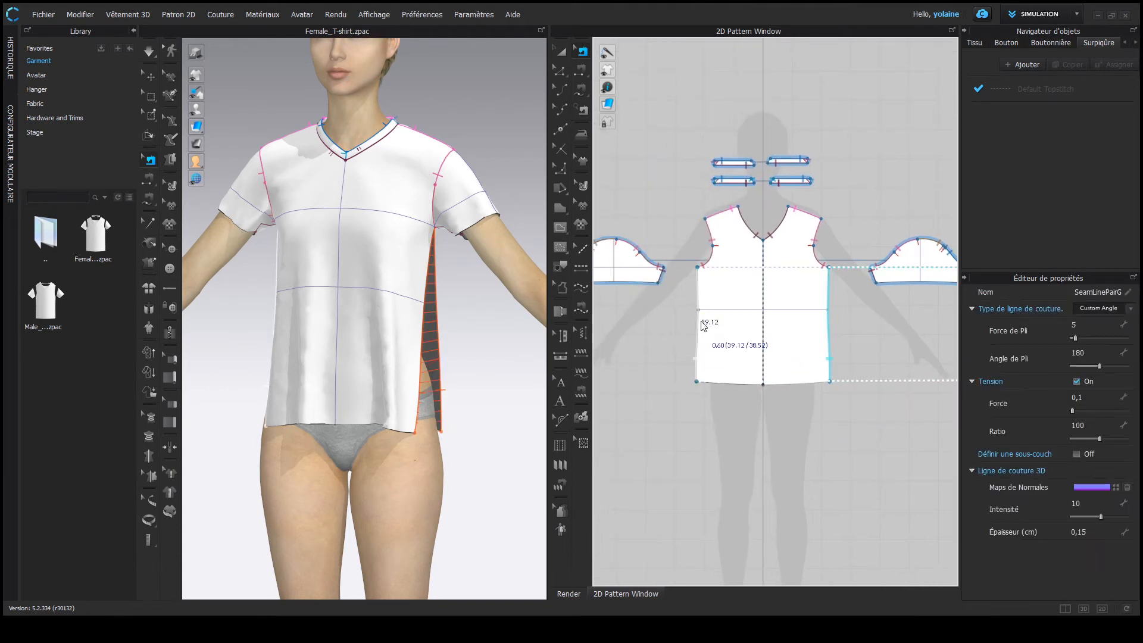
pyautogui.click(772, 453)
pyautogui.press('Escape')
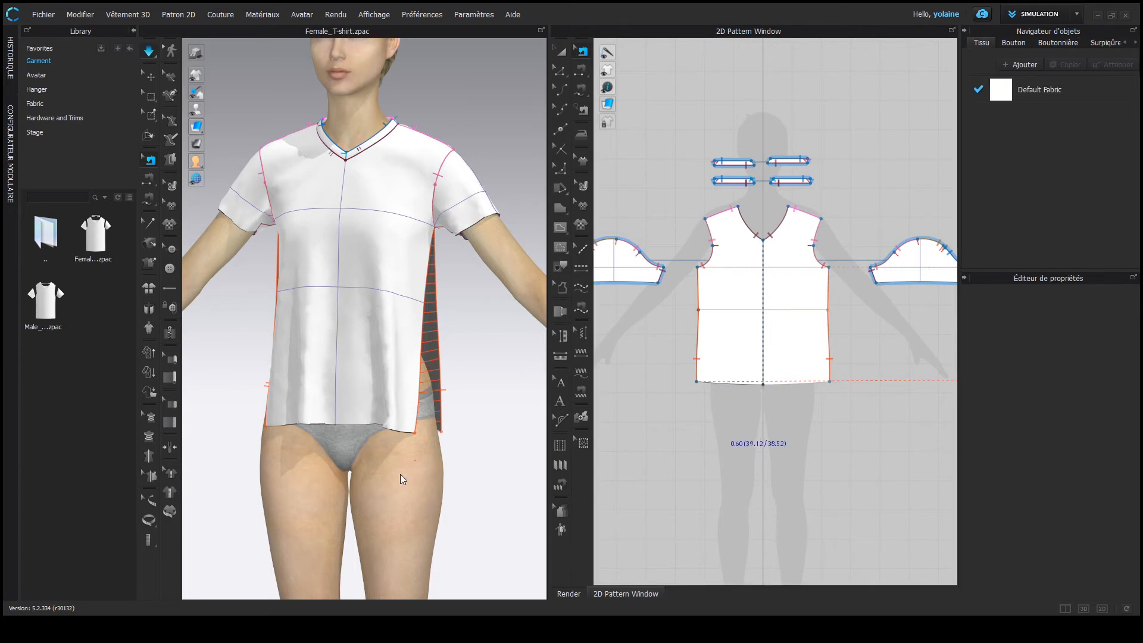
# Examine the simulated side seams from the back of the garment
pyautogui.moveTo(421, 461); pyautogui.dragTo(345, 364, button='right')
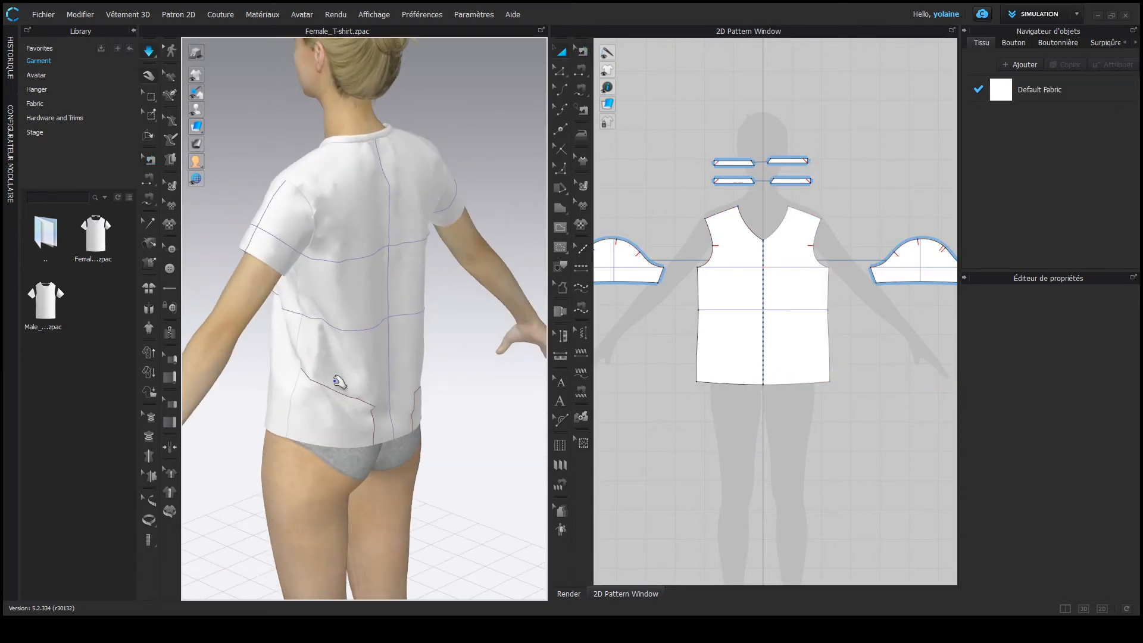
pyautogui.click(348, 345)
pyautogui.click(262, 443)
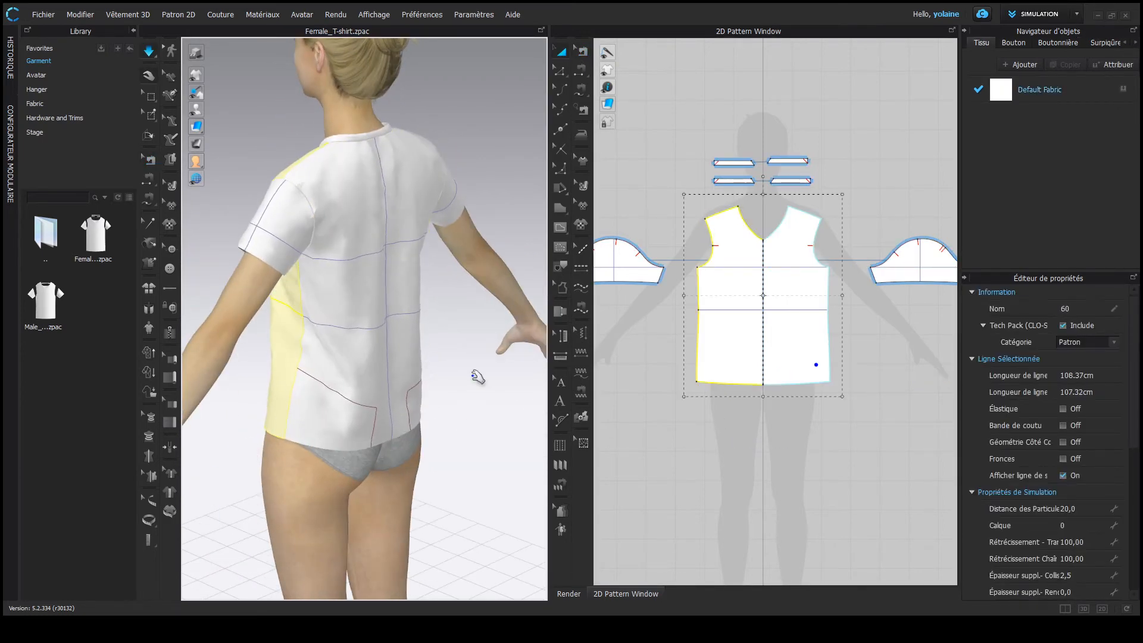
# Select the seam between the back collar band and the back neckline to compare the lengths of its two edges
pyautogui.hotkey('shift', 't')
pyautogui.scroll(-3, 655, 416)
pyautogui.scroll(5, 779, 351)
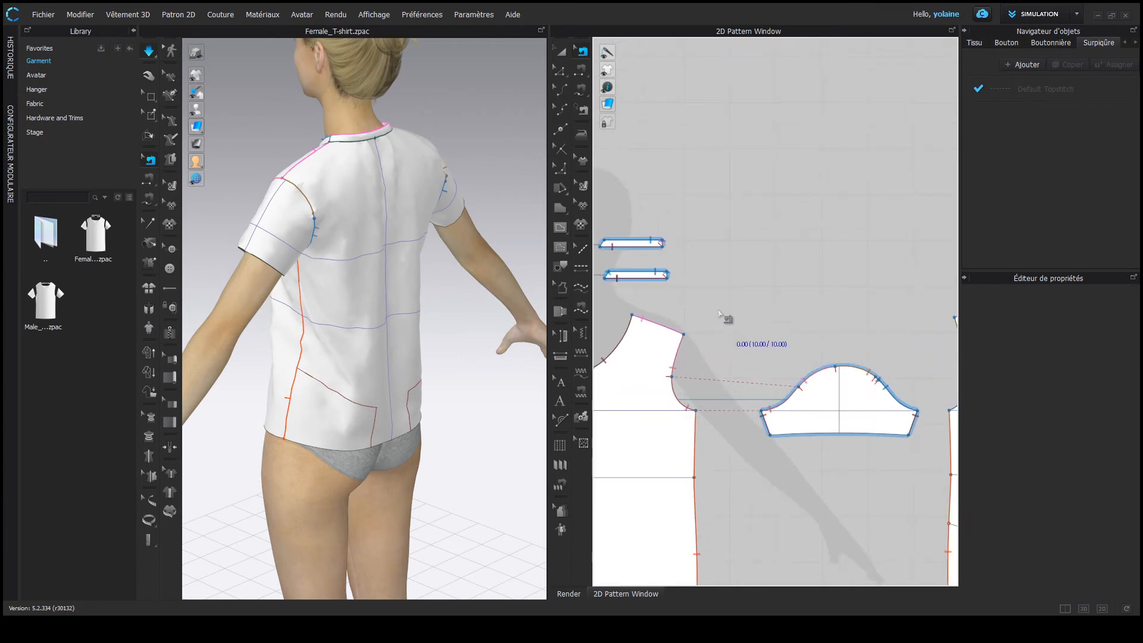
pyautogui.moveTo(725, 321); pyautogui.dragTo(903, 272, button='right')
pyautogui.scroll(3, 786, 226)
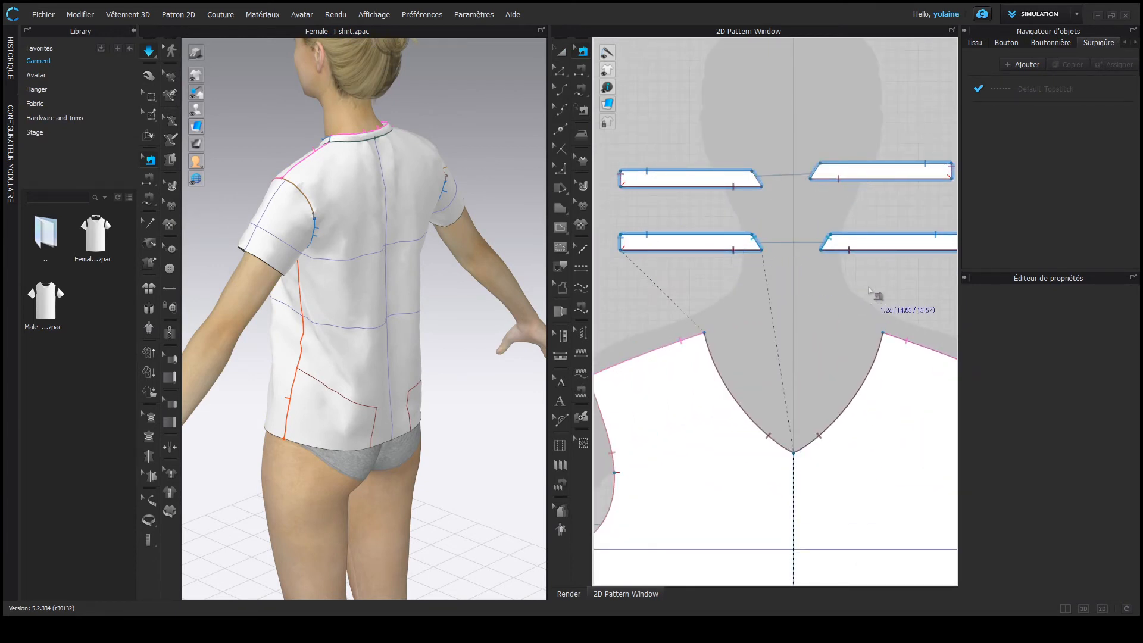
pyautogui.scroll(3, 790, 290)
pyautogui.scroll(-5, 790, 290)
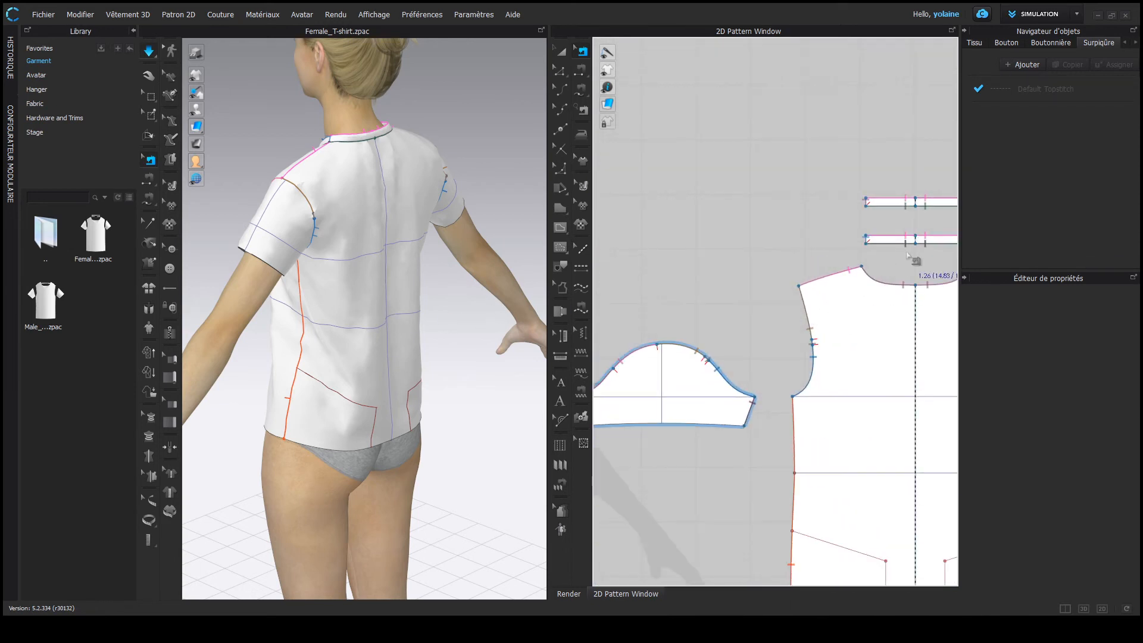
pyautogui.scroll(3, 835, 262)
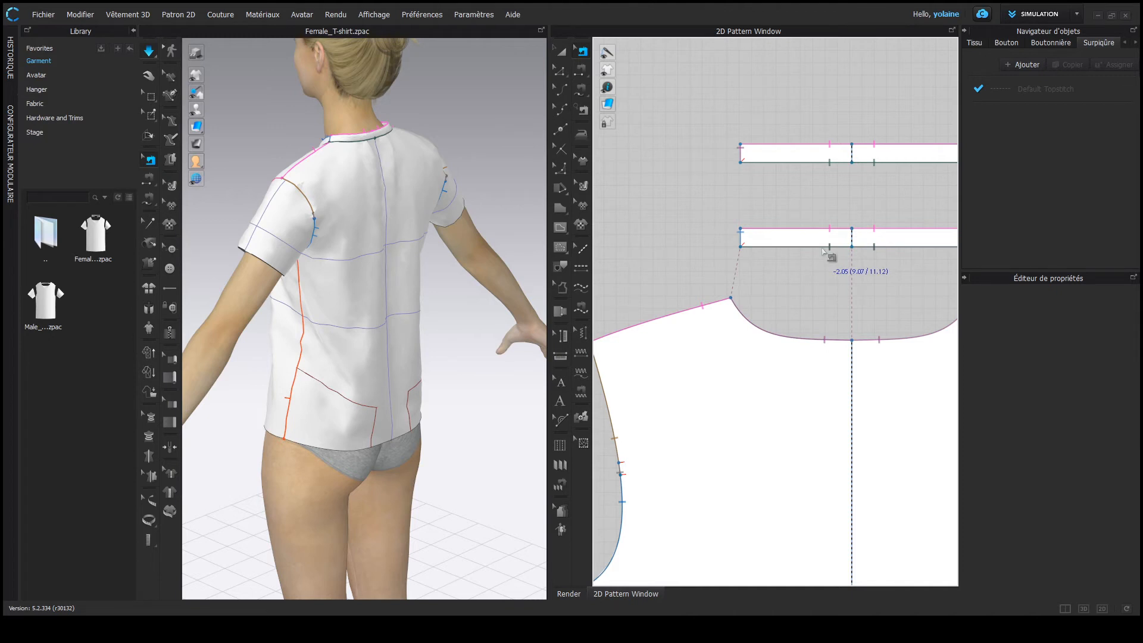
pyautogui.click(825, 252)
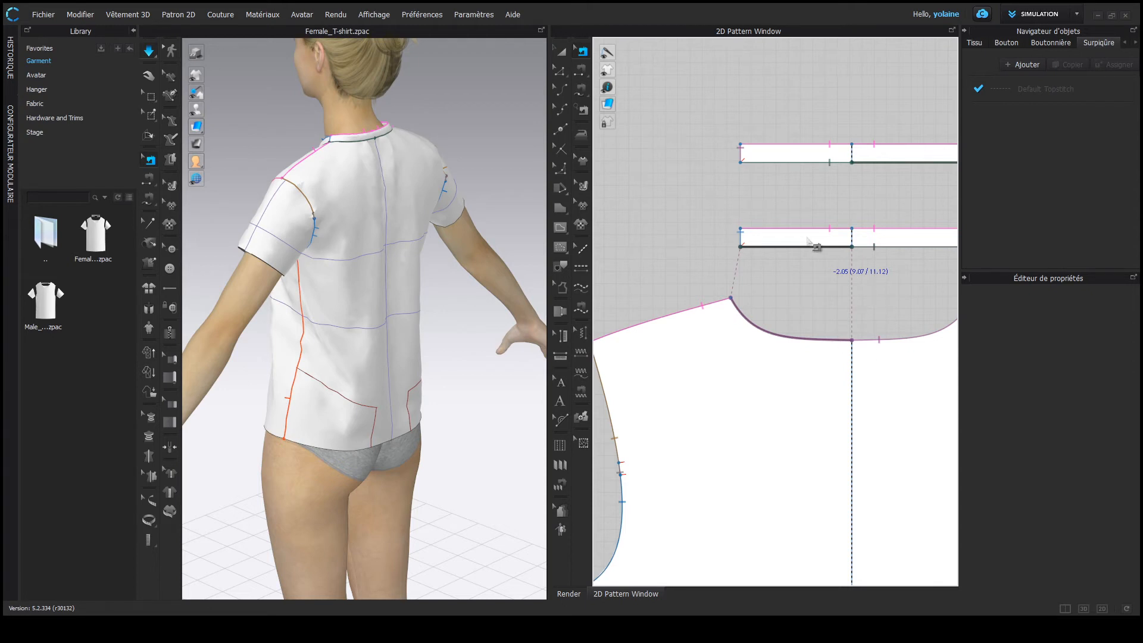
pyautogui.moveTo(841, 228); pyautogui.dragTo(774, 203, button='right')
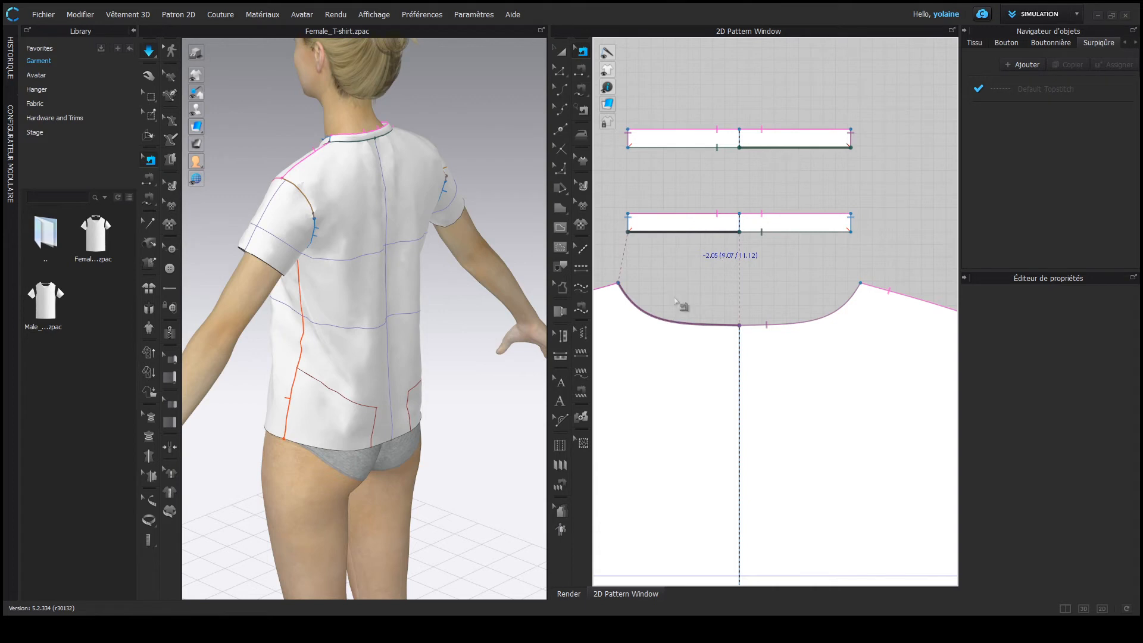
pyautogui.click(734, 232)
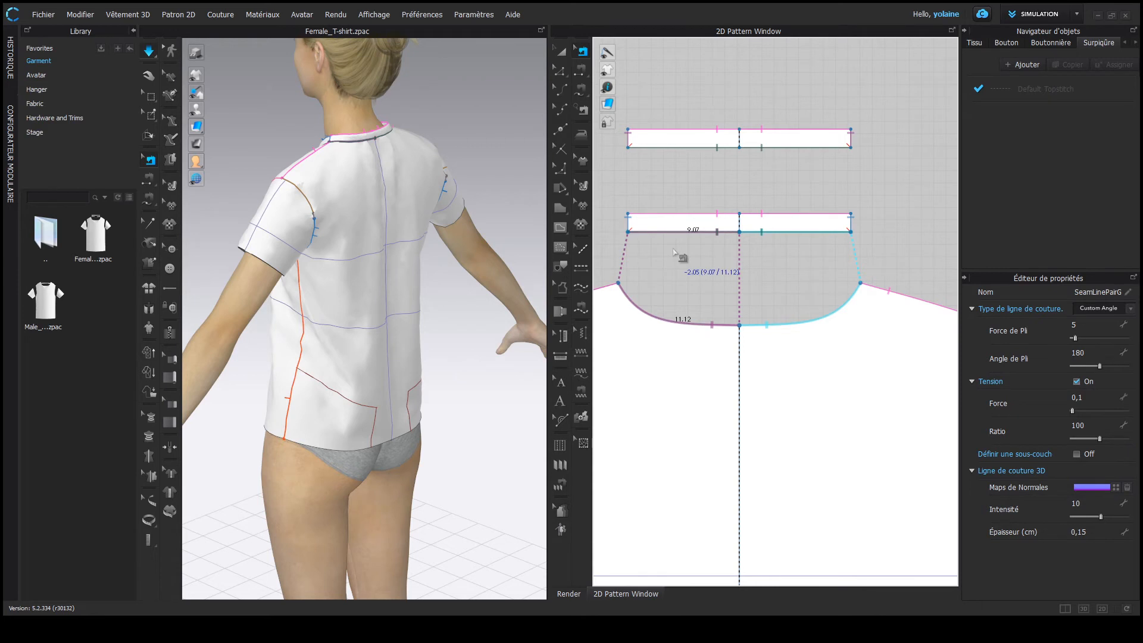
# Try to slide the back neckline seam along the pattern edge, restore it, and reselect the seam
pyautogui.click(673, 324)
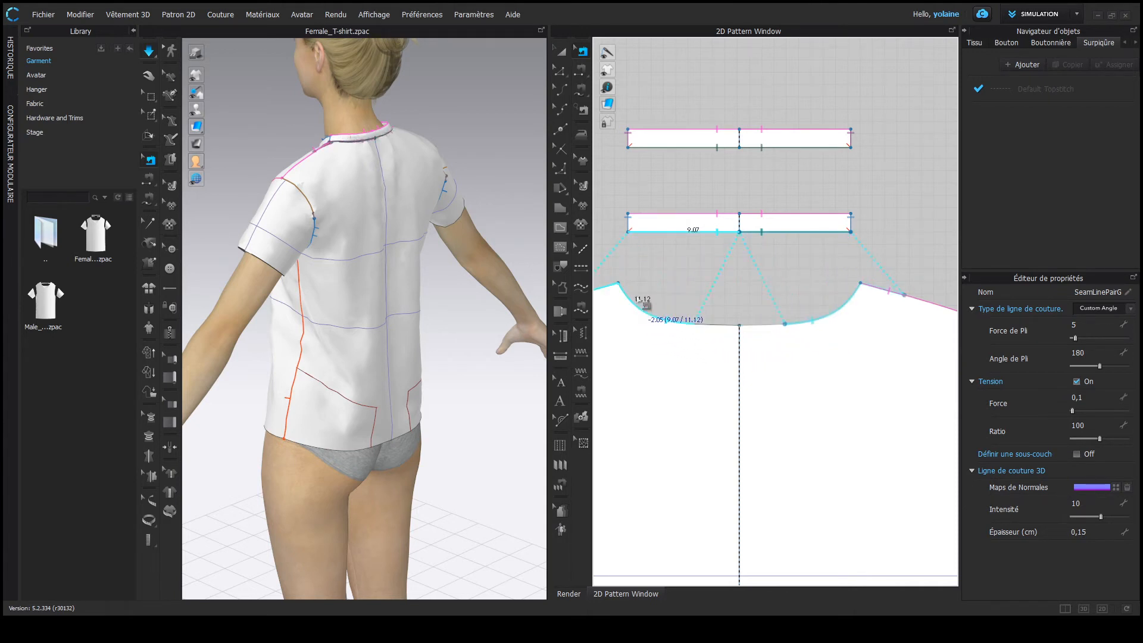
pyautogui.click(678, 320)
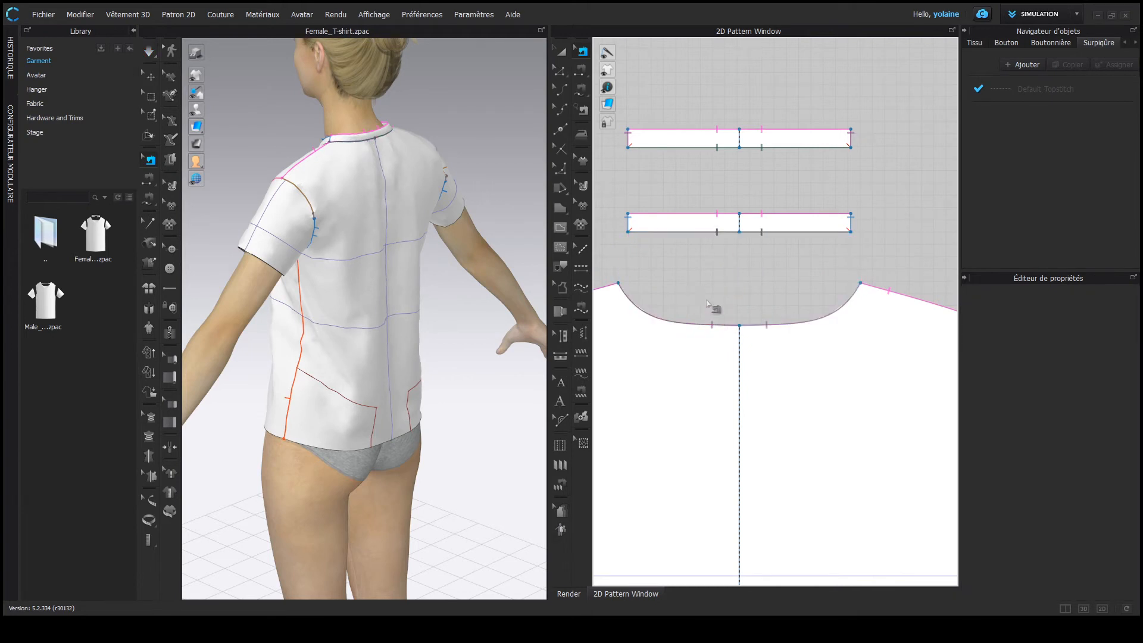
pyautogui.click(719, 234)
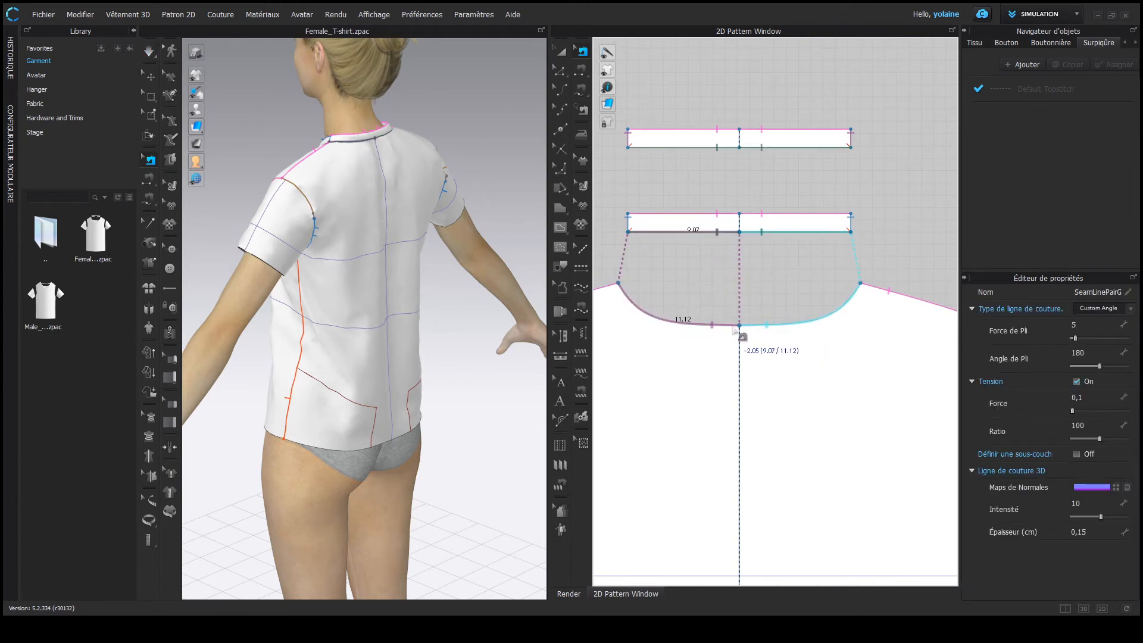
# Shorten the back neckline seam to 9.07 to match the collar band, and return its end point to the shoulder corner
pyautogui.click(624, 291)
pyautogui.click(624, 291)
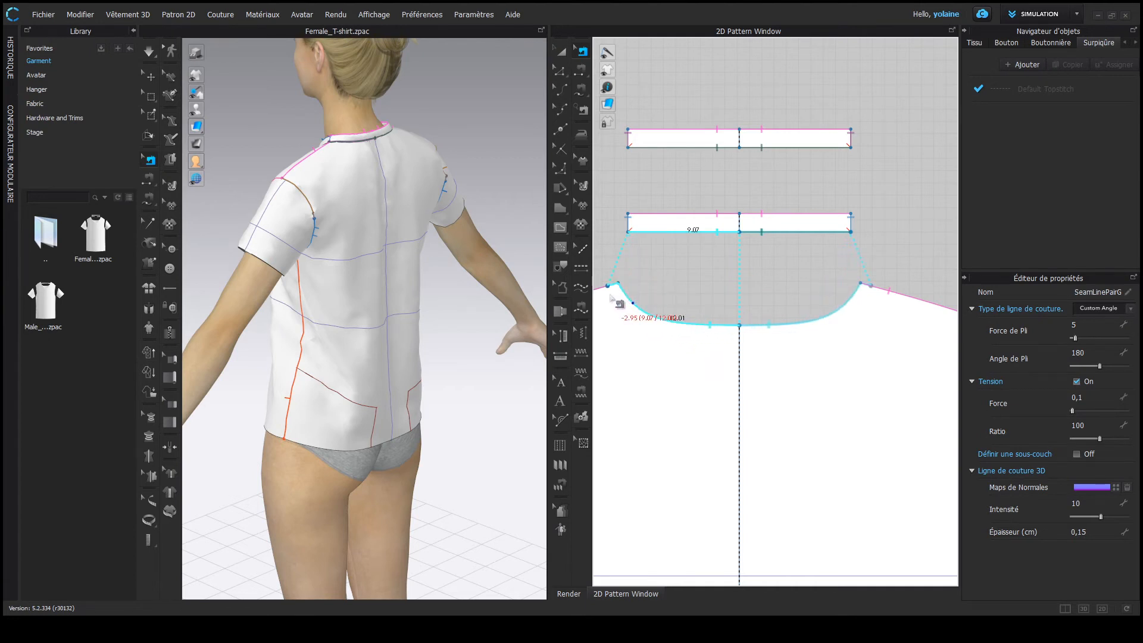
pyautogui.click(634, 304)
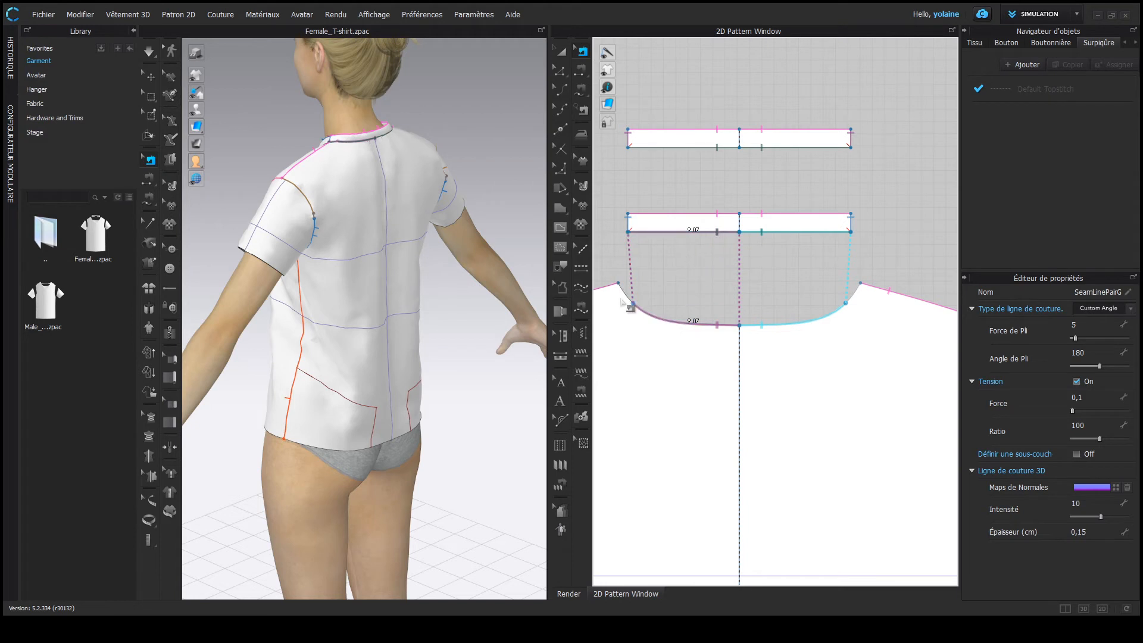
pyautogui.moveTo(635, 306); pyautogui.dragTo(620, 287)
pyautogui.click(652, 289)
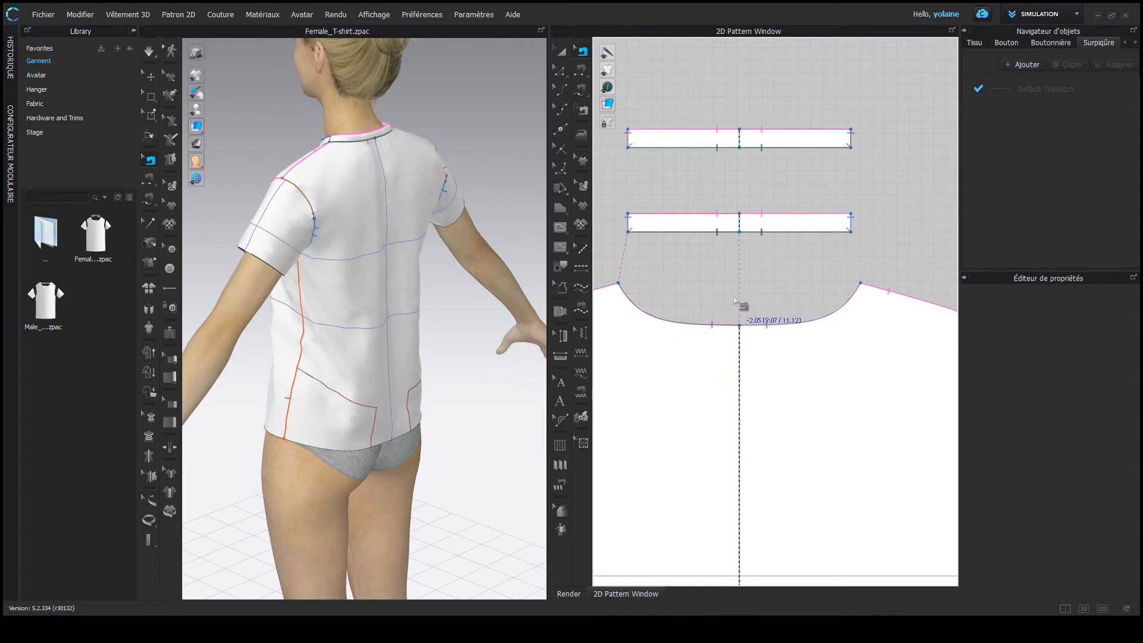
# Select the back neckline seam and move its end point from the shoulder corner along the neckline curve
pyautogui.scroll(-4, 682, 314)
pyautogui.moveTo(654, 350); pyautogui.dragTo(906, 280, button='middle')
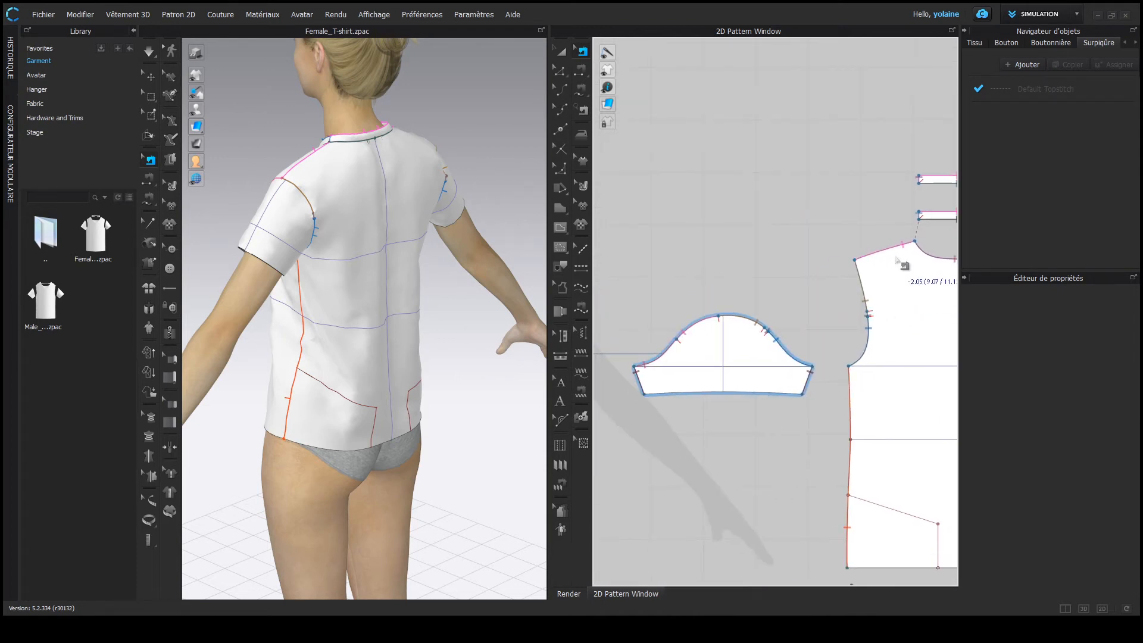
pyautogui.scroll(2, 798, 241)
pyautogui.scroll(4, 804, 246)
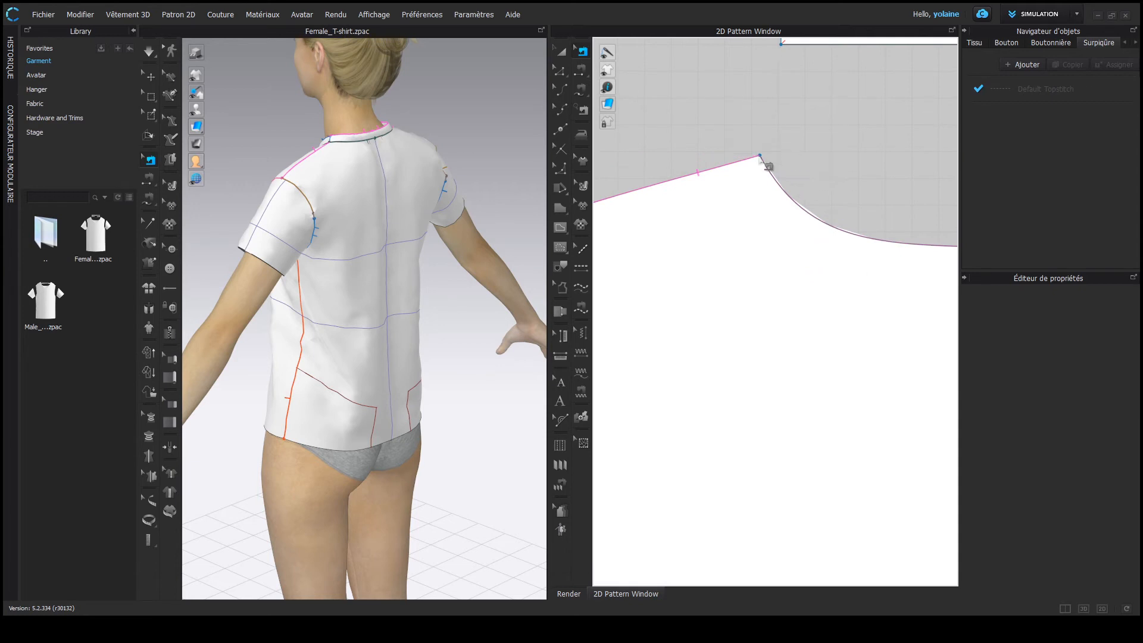
pyautogui.click(783, 181)
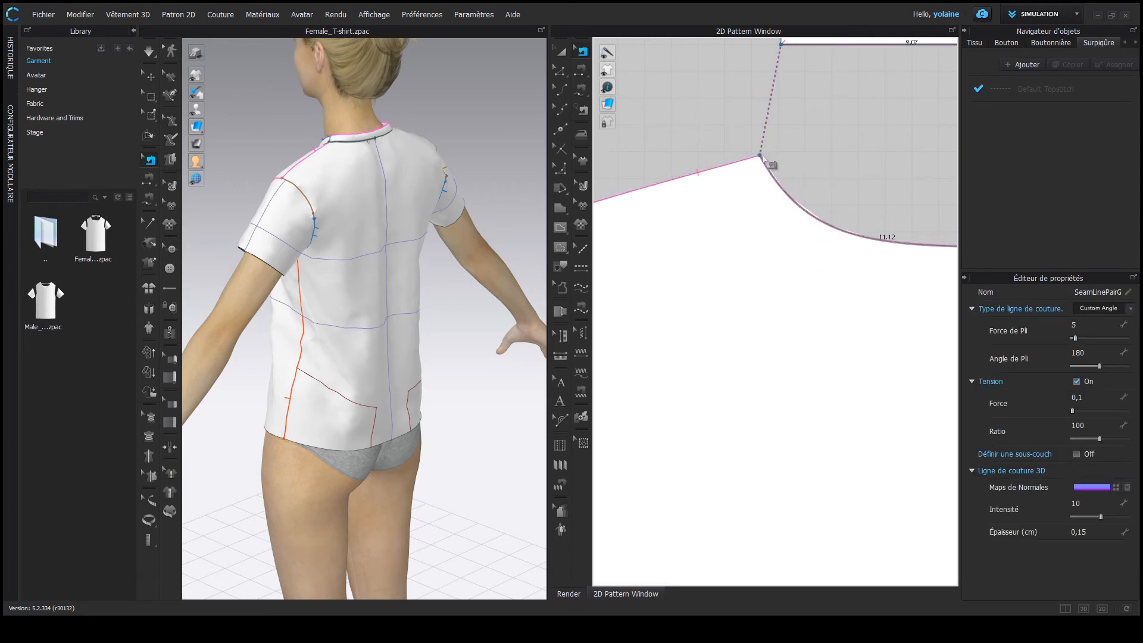
pyautogui.moveTo(765, 160); pyautogui.dragTo(795, 203)
pyautogui.moveTo(869, 207); pyautogui.dragTo(722, 202, button='middle')
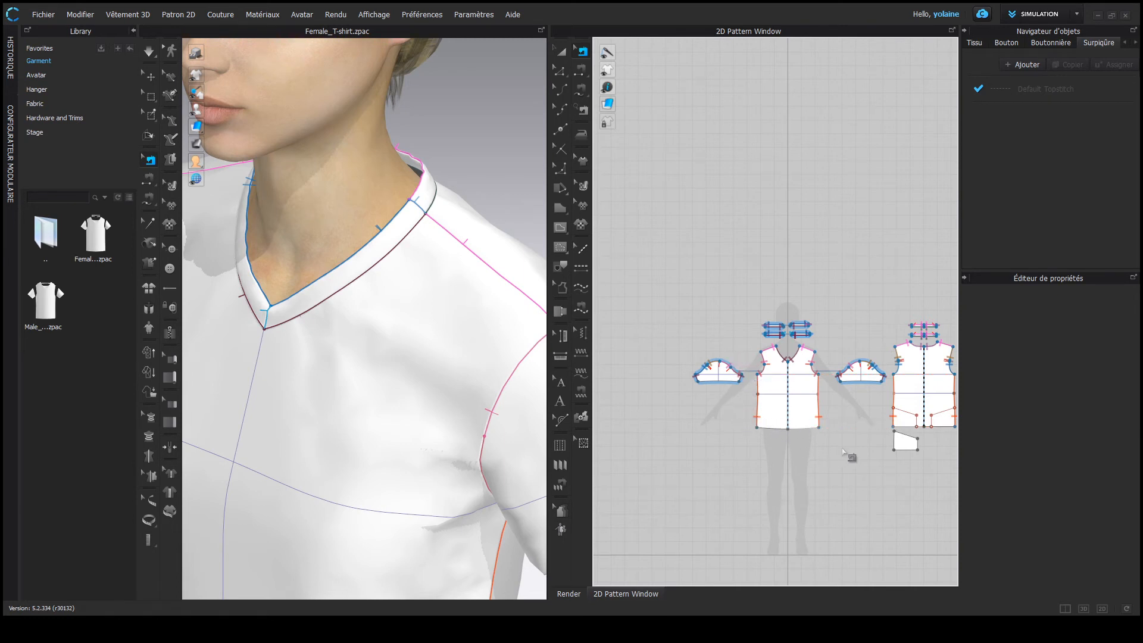
# Draw a long rectangular strip about 102 × 5.7 cm below the front T-shirt piece with the Rectangle tool
pyautogui.scroll(3, 845, 455)
pyautogui.scroll(-2, 845, 455)
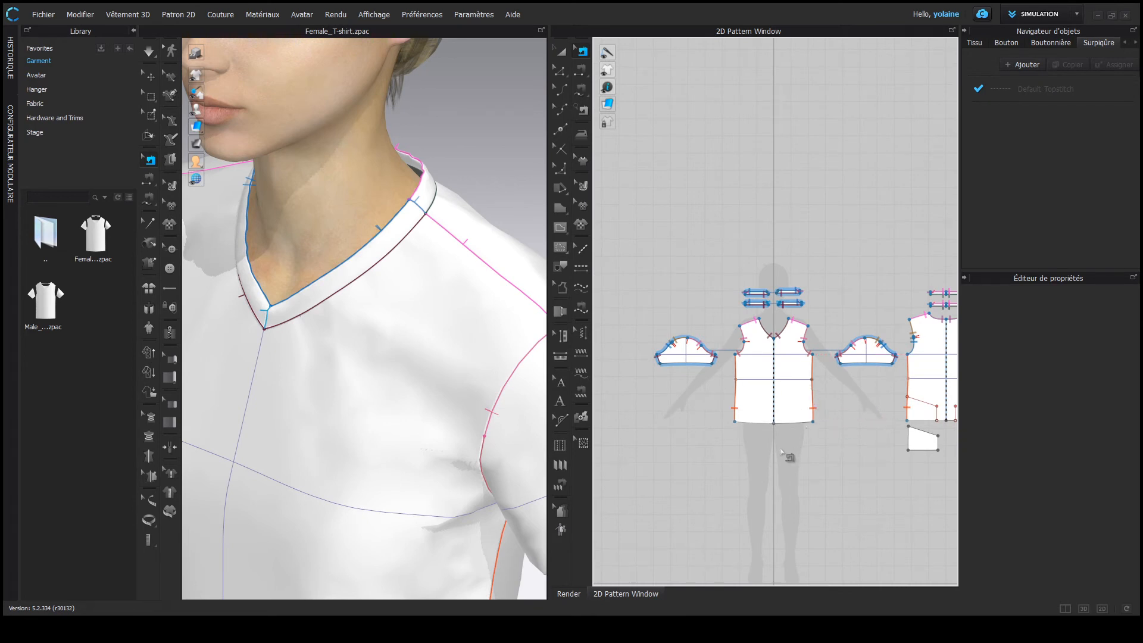
pyautogui.click(561, 208)
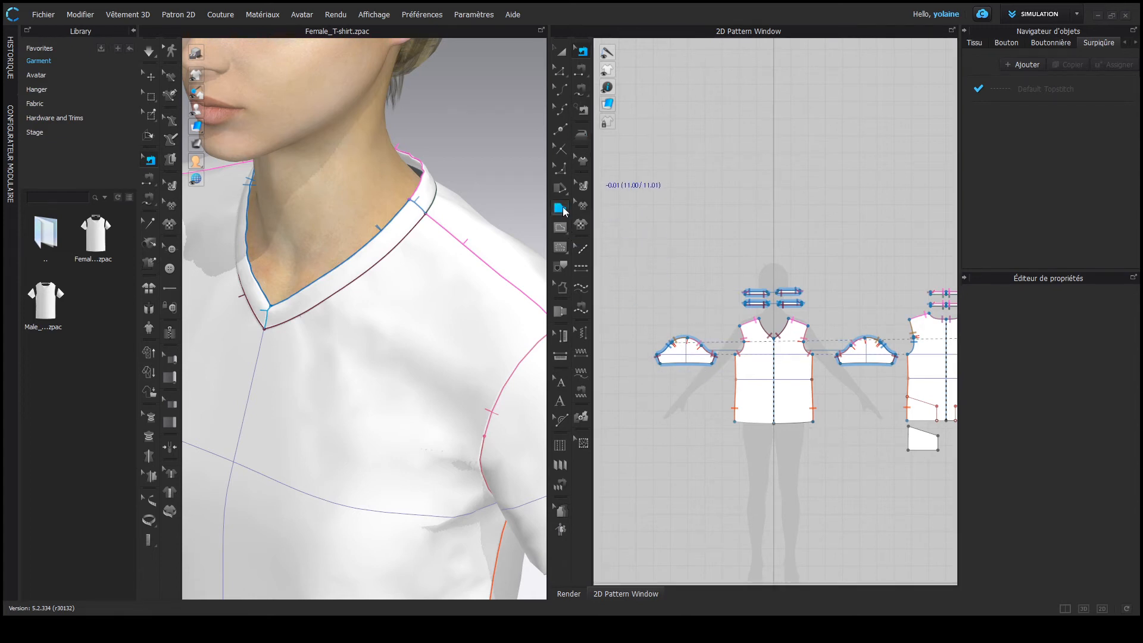
pyautogui.click(616, 234)
pyautogui.scroll(-3, 774, 525)
pyautogui.moveTo(758, 471); pyautogui.dragTo(738, 384, button='middle')
pyautogui.scroll(-1, 738, 384)
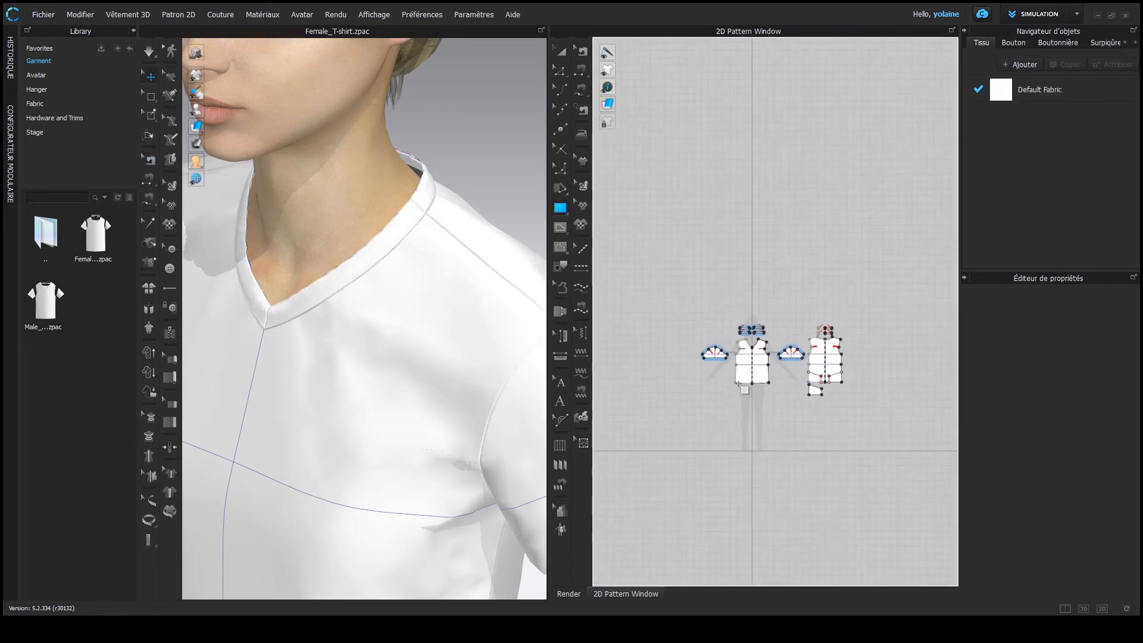
pyautogui.moveTo(731, 391); pyautogui.dragTo(807, 395)
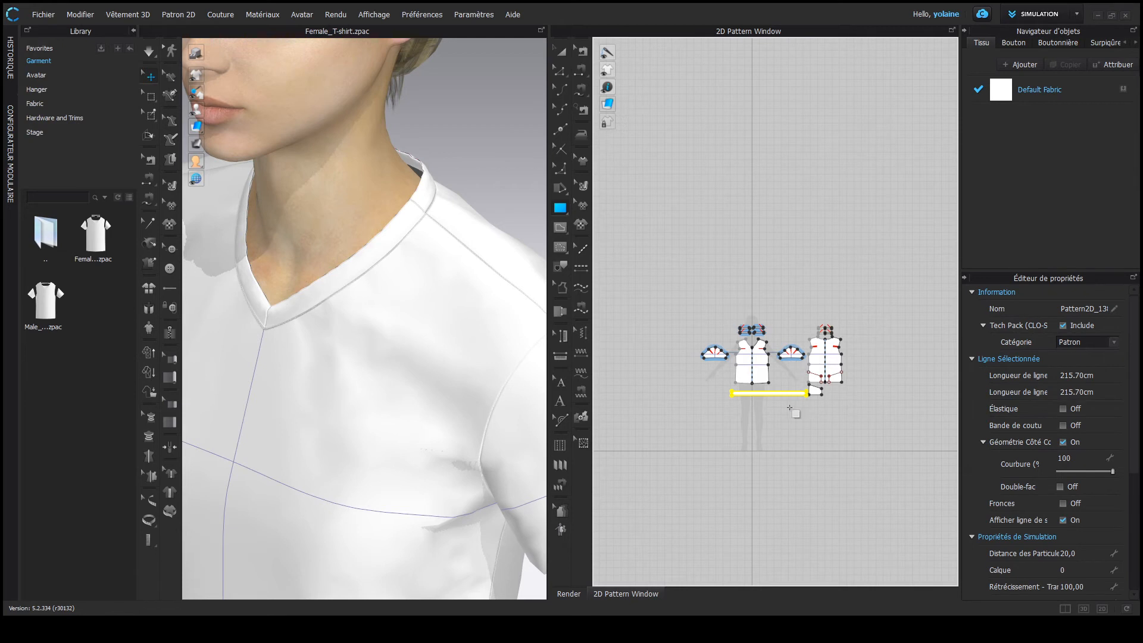
# Delete the loose pocket piece below the back pattern and centre the rectangular strip beneath the front and back pieces
pyautogui.press('a')
pyautogui.click(813, 391)
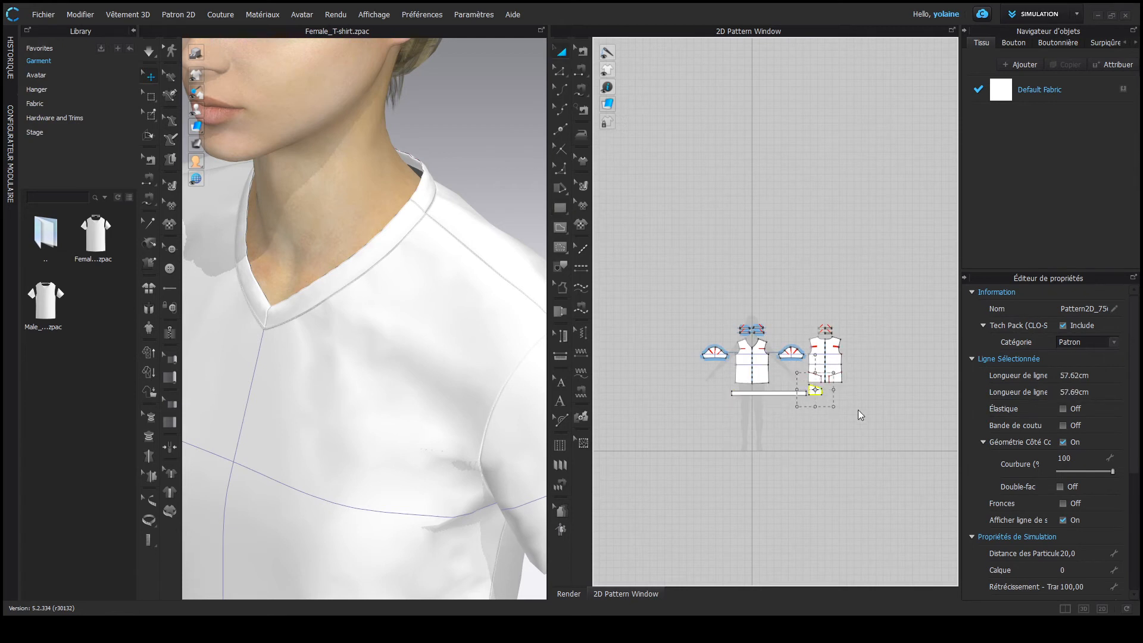
pyautogui.press('Delete')
pyautogui.scroll(5, 826, 415)
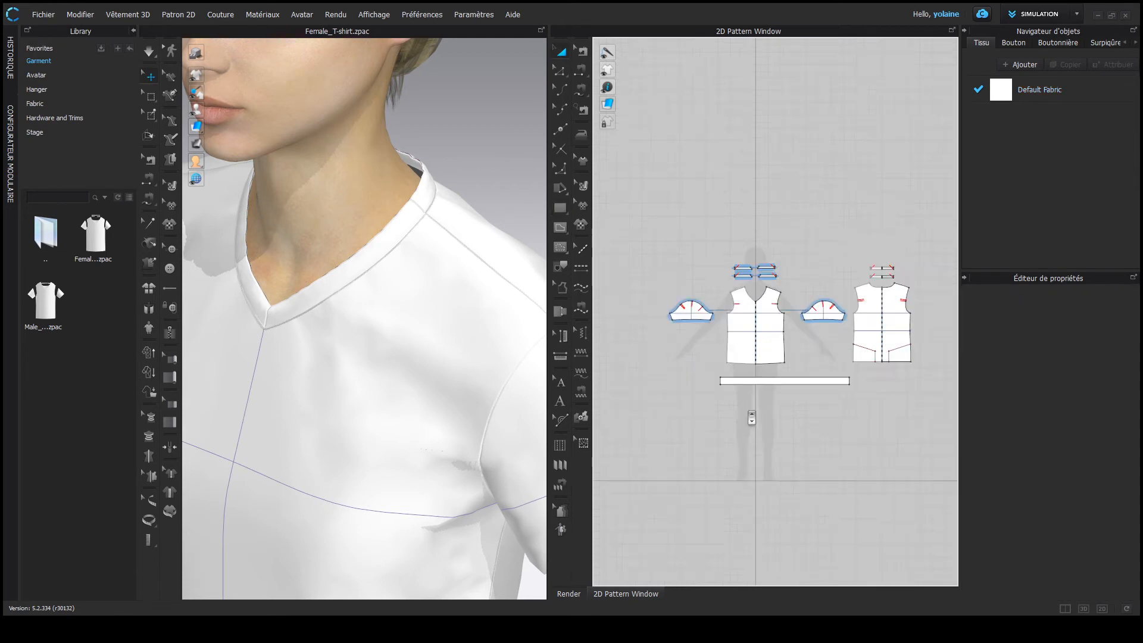
pyautogui.scroll(2, 760, 393)
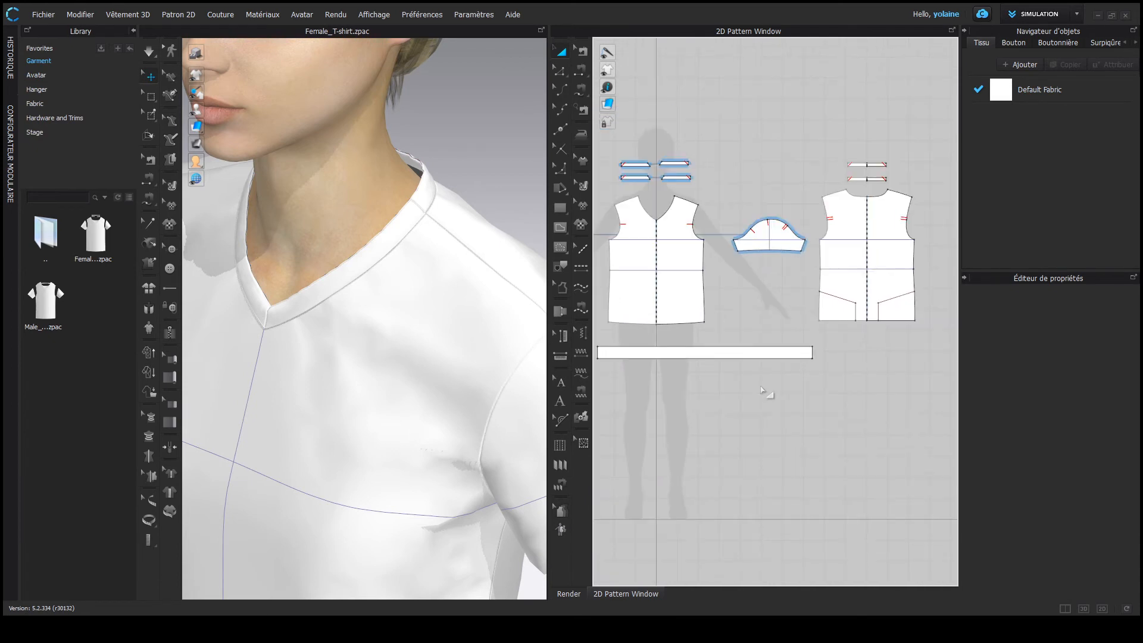
pyautogui.moveTo(705, 352); pyautogui.dragTo(756, 360)
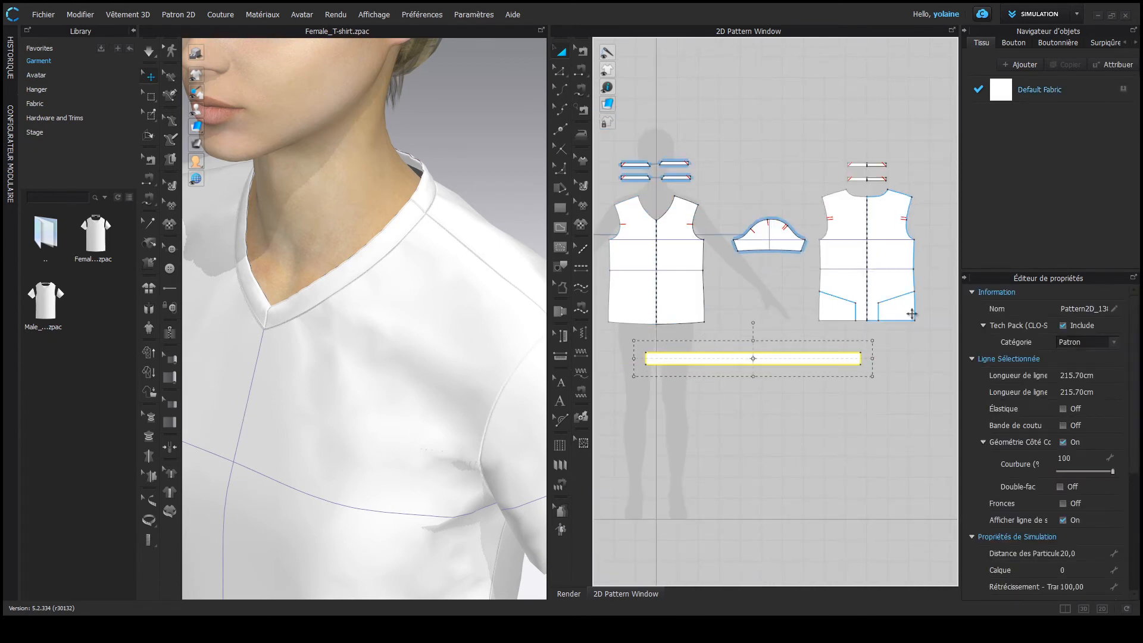
pyautogui.click(768, 322)
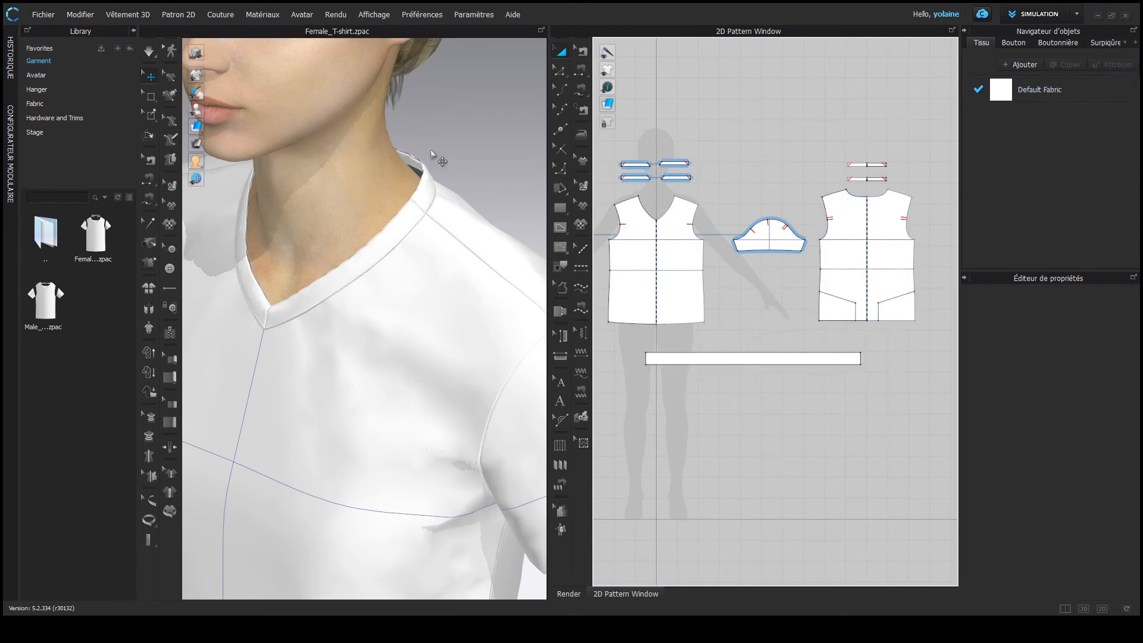
# Sew the strip's upper edge to the two front hem segments and the two back hem segments using one-to-many segment sewing
pyautogui.moveTo(625, 60)
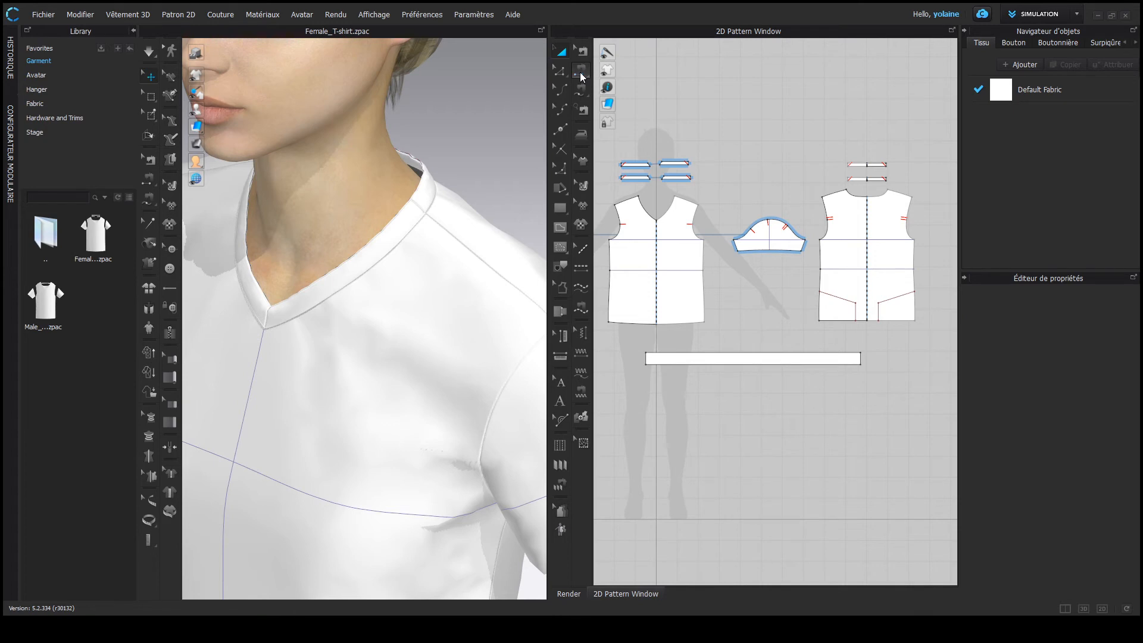
pyautogui.click(580, 73)
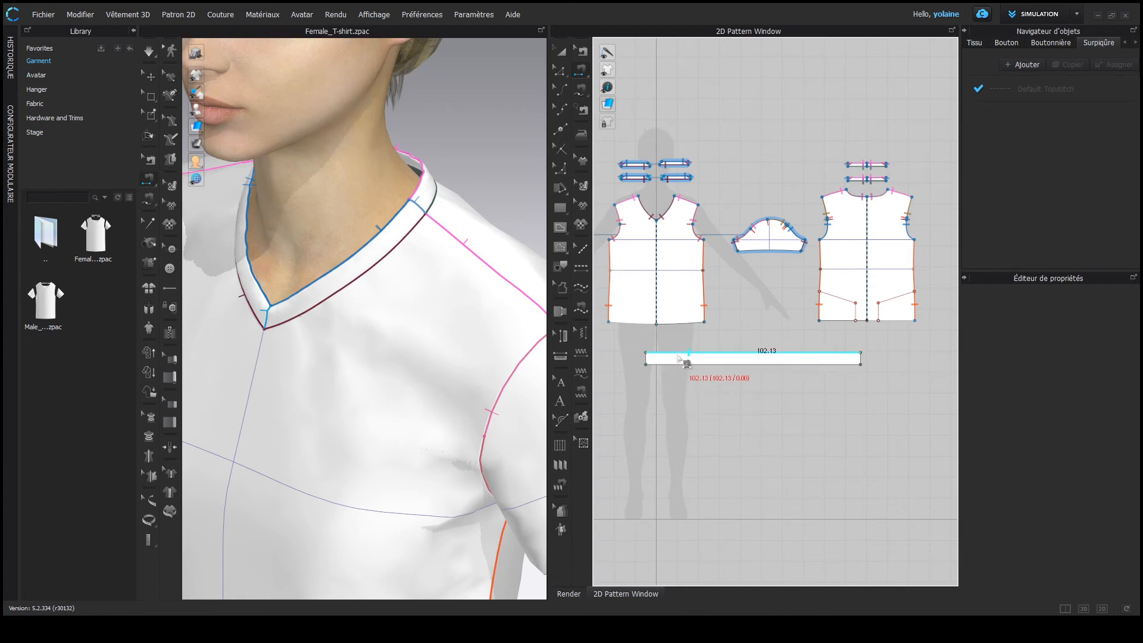
pyautogui.click(678, 351)
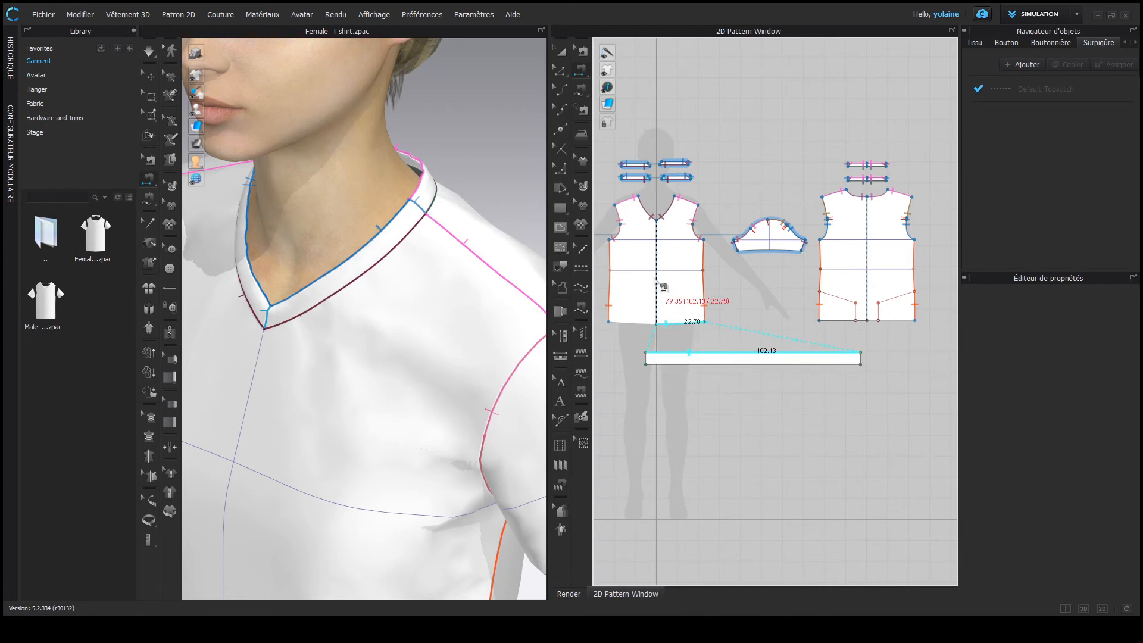
pyautogui.press('shift')
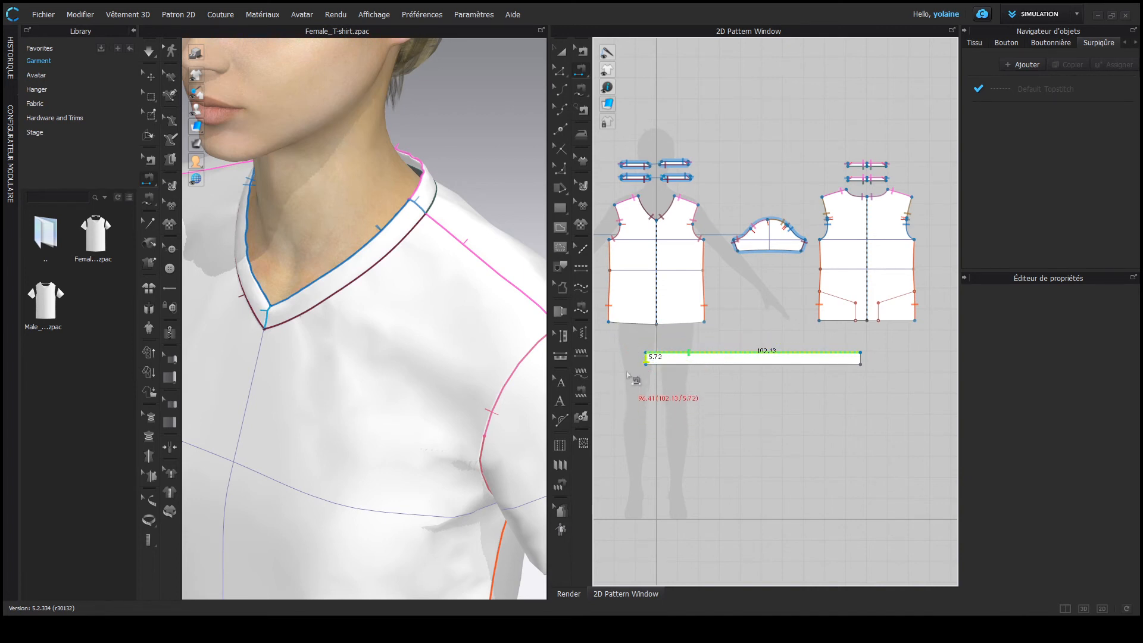
pyautogui.click(619, 324)
pyautogui.click(667, 323)
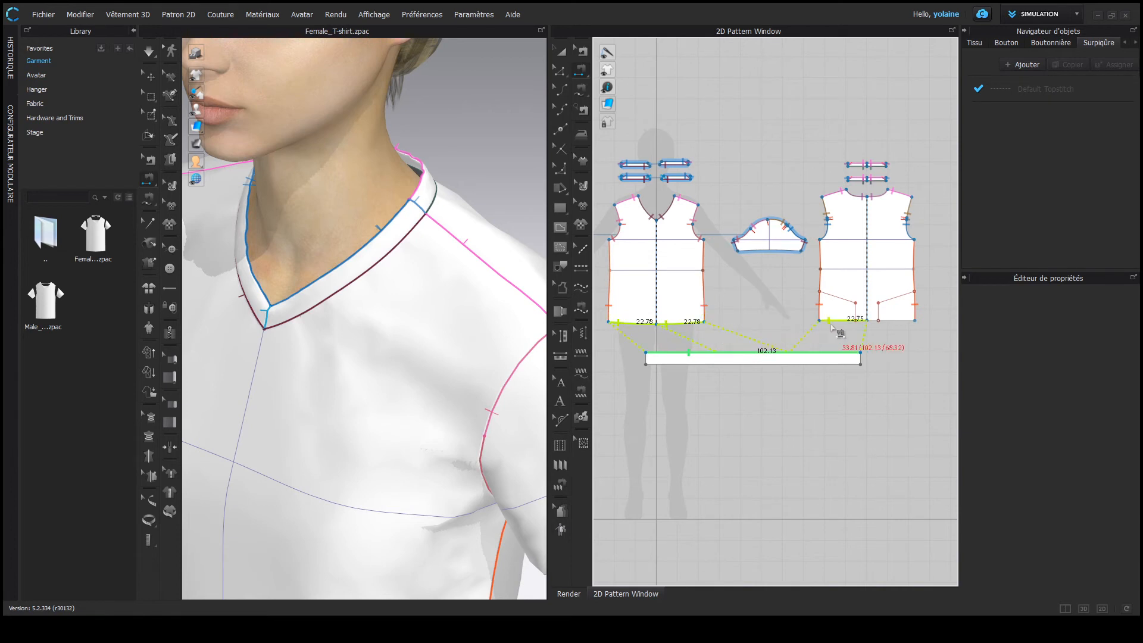
pyautogui.click(833, 322)
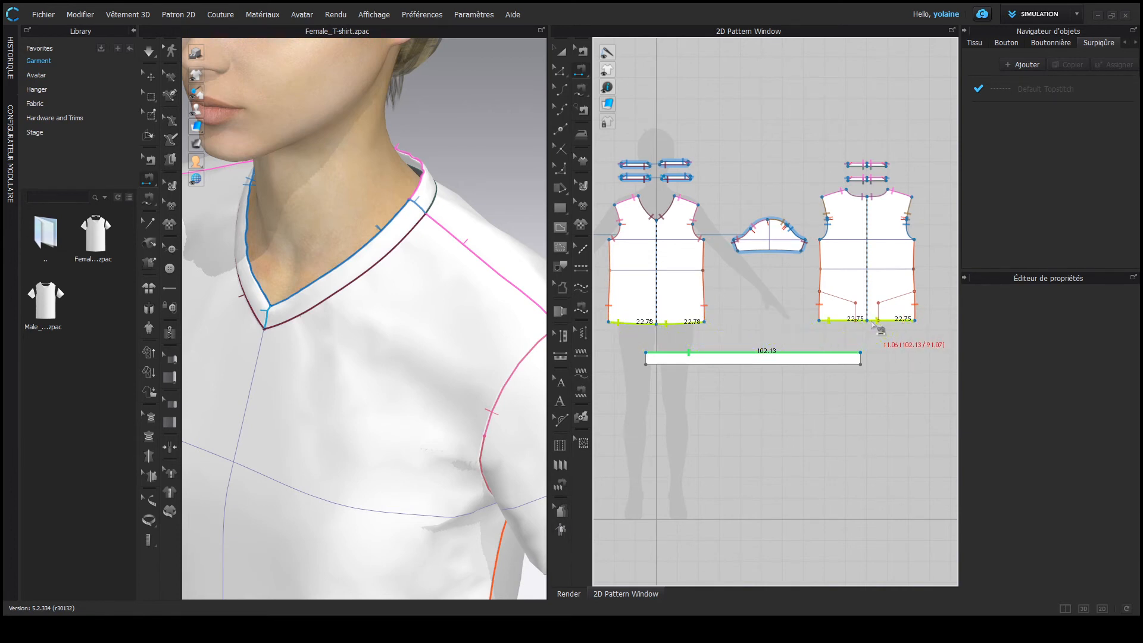
pyautogui.click(907, 321)
pyautogui.press('Return')
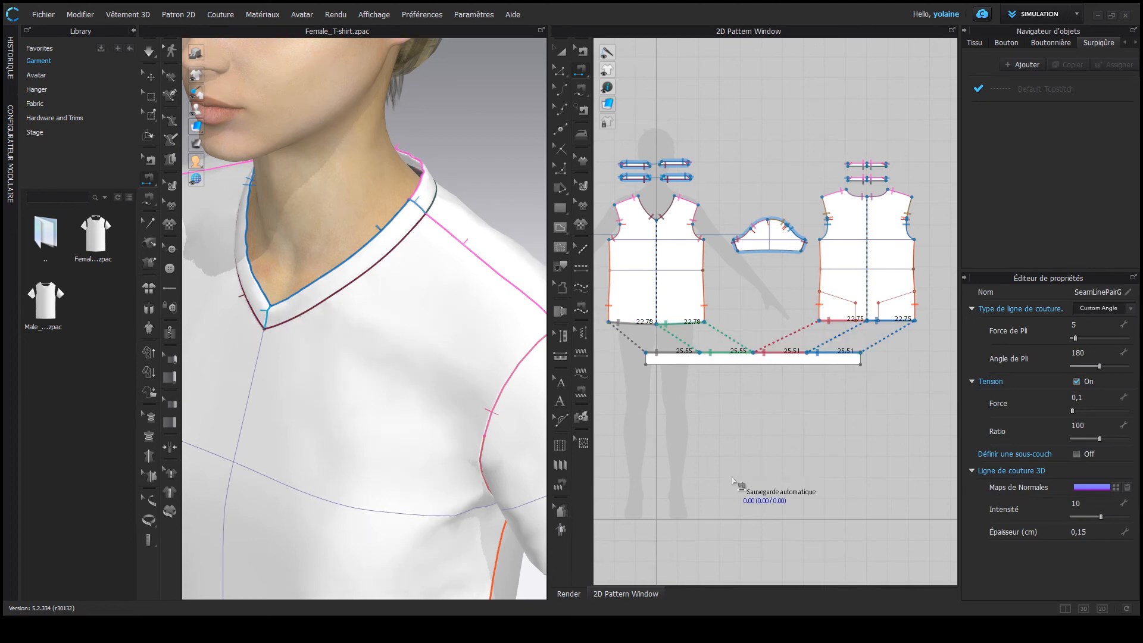
# Bring the unsewn hem band into view on the avatar and start the simulation to attach it
pyautogui.scroll(-8, 454, 479)
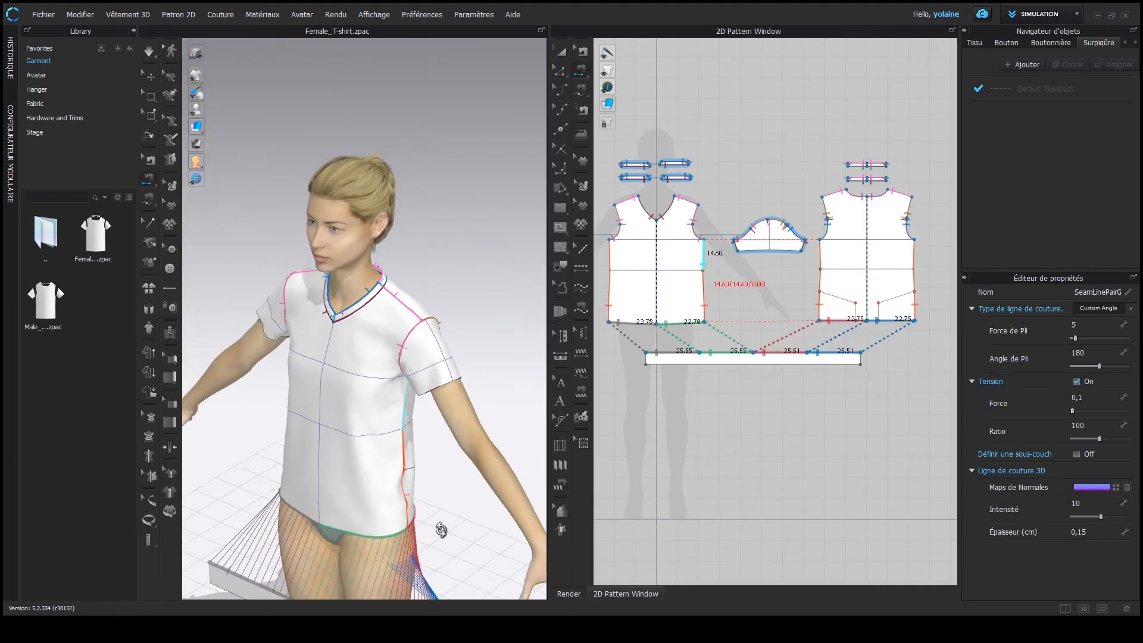
pyautogui.moveTo(441, 529); pyautogui.dragTo(358, 383, button='right')
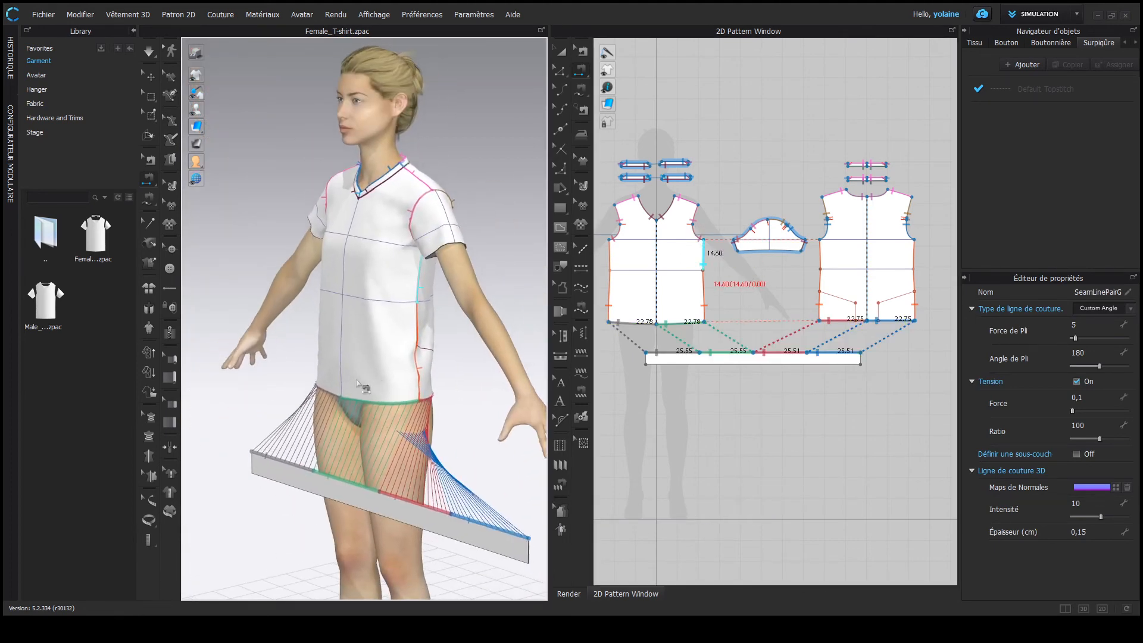
pyautogui.press('space')
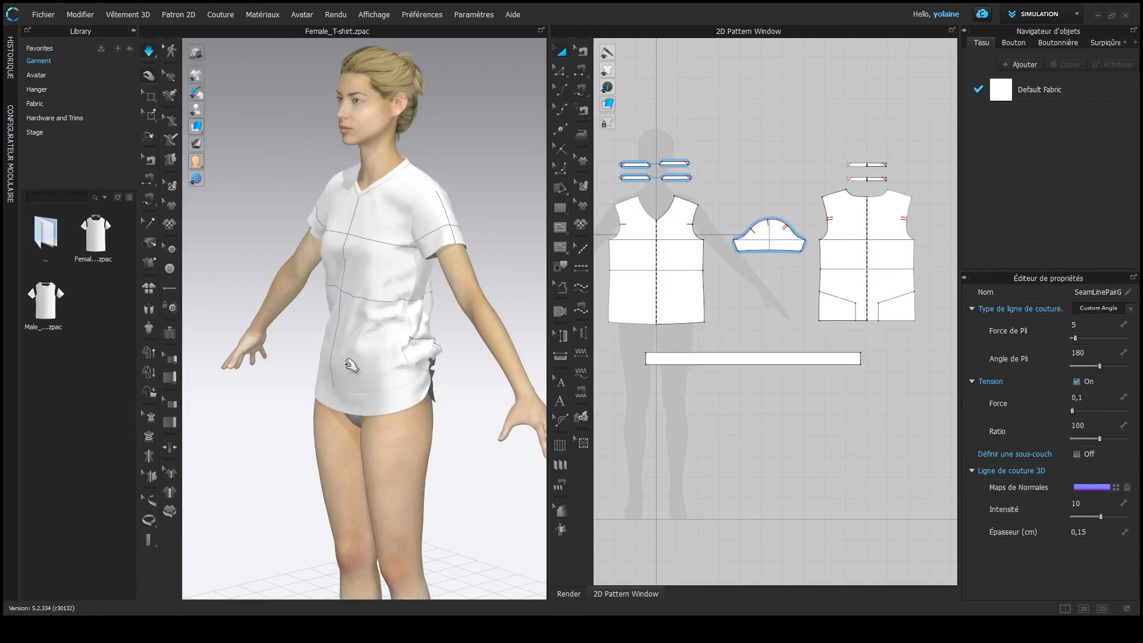
# Pull the simulated hem band down into place at the back of the T-shirt and check it from the front
pyautogui.moveTo(351, 365); pyautogui.dragTo(428, 428, button='right')
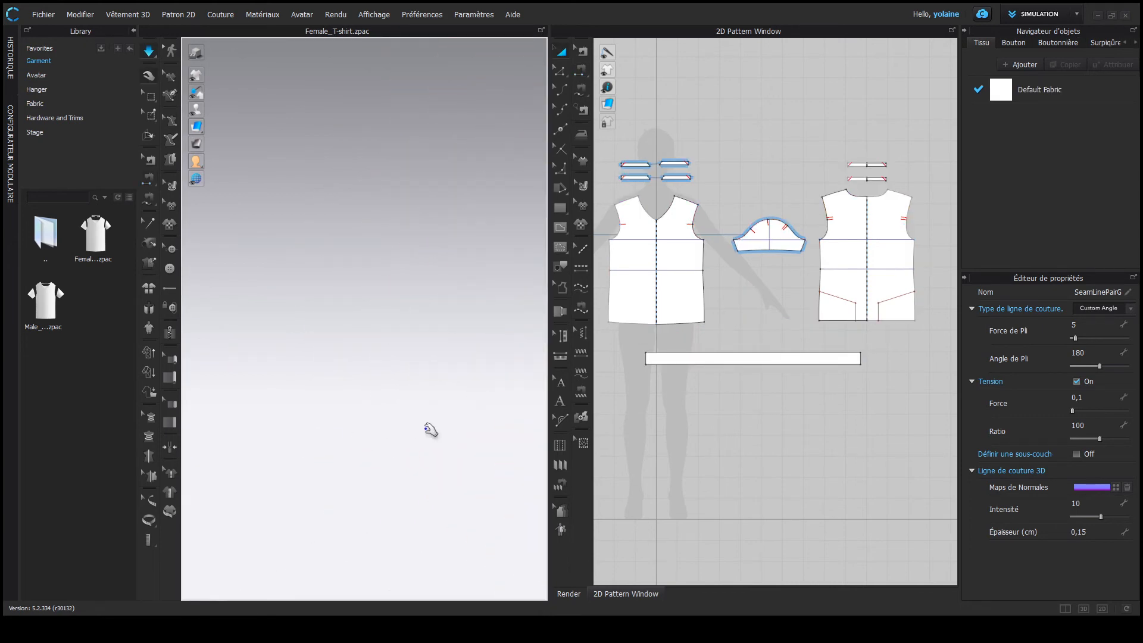
pyautogui.press('2')
pyautogui.moveTo(398, 303); pyautogui.dragTo(212, 332, button='right')
pyautogui.click(353, 325)
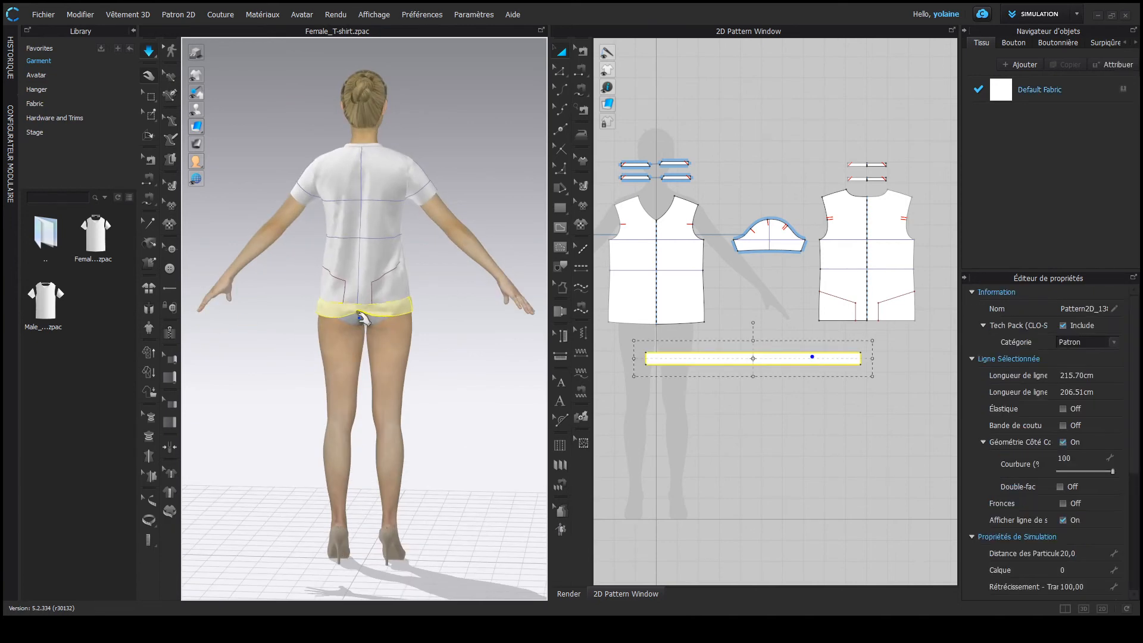
pyautogui.moveTo(353, 326); pyautogui.dragTo(413, 375, button='right')
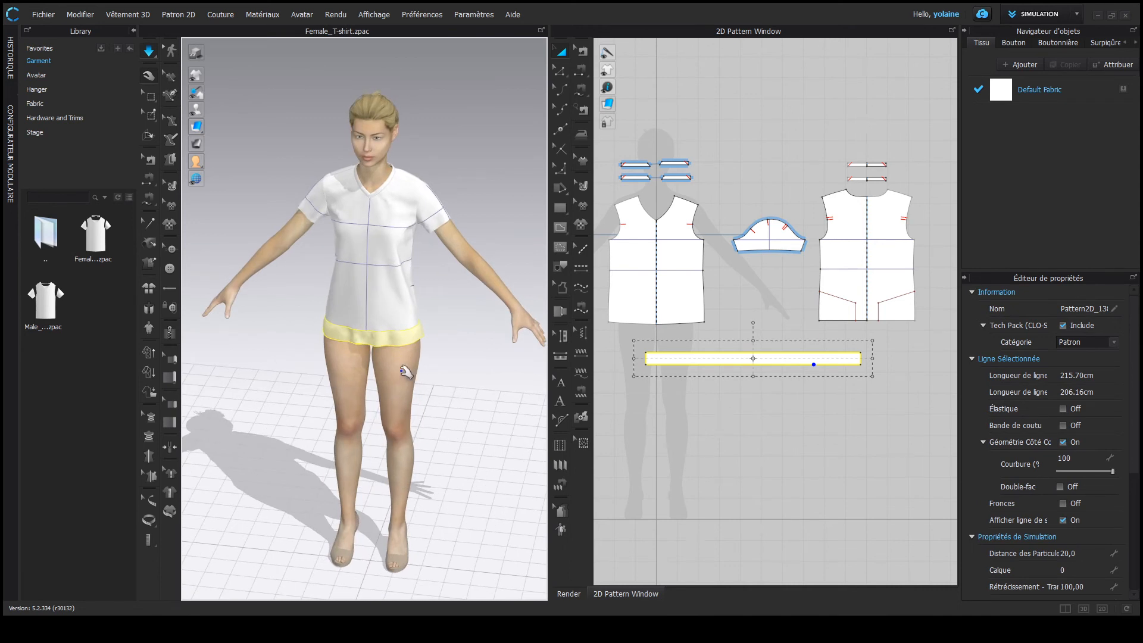
pyautogui.click(406, 379)
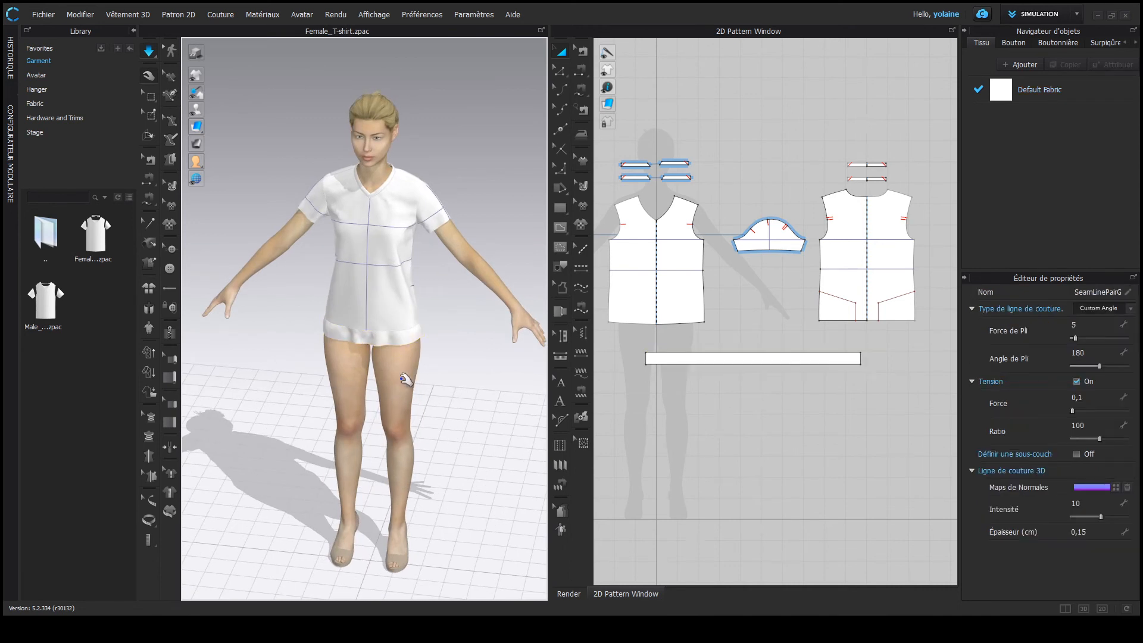
# Delete the one-to-many seams joining the strip's upper edge to the front and back hems
pyautogui.click(581, 69)
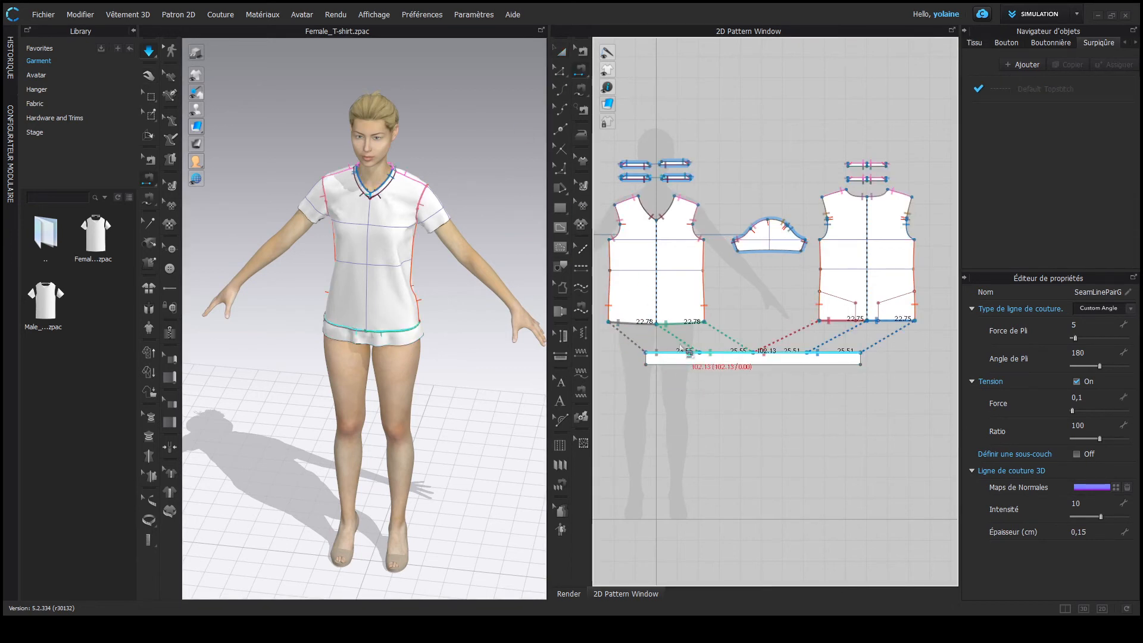
pyautogui.click(583, 51)
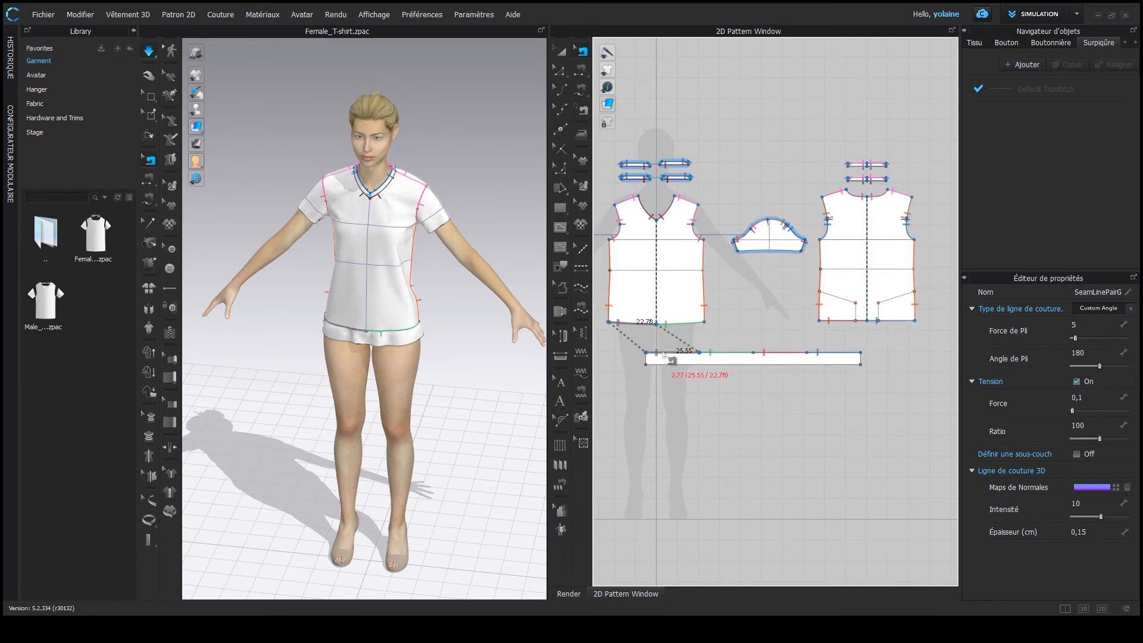
pyautogui.click(894, 347)
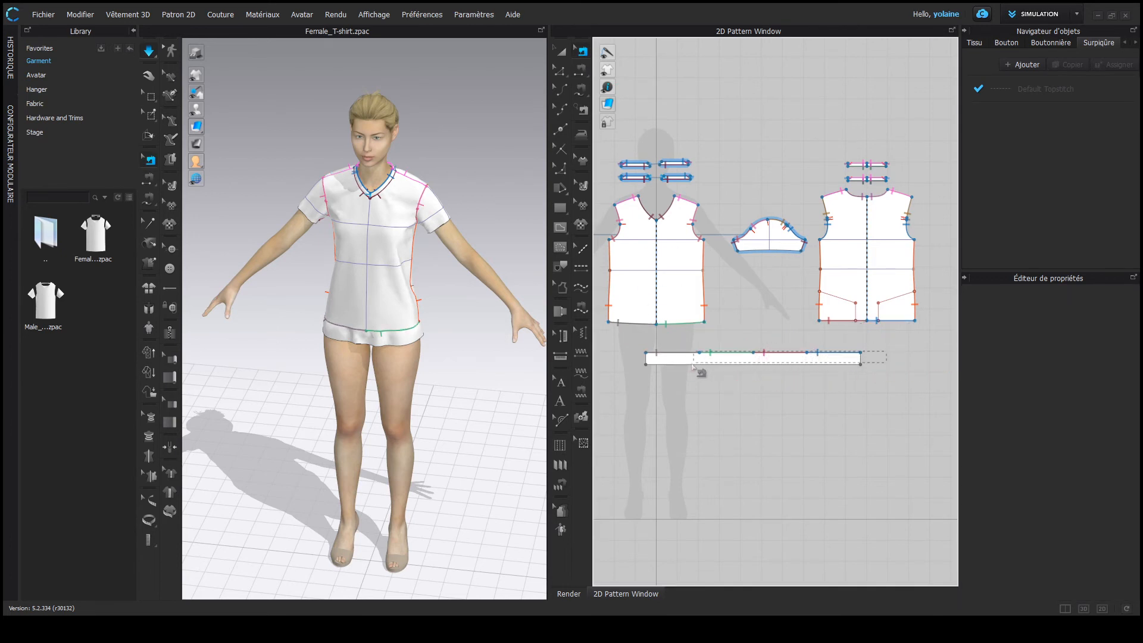
pyautogui.click(627, 361)
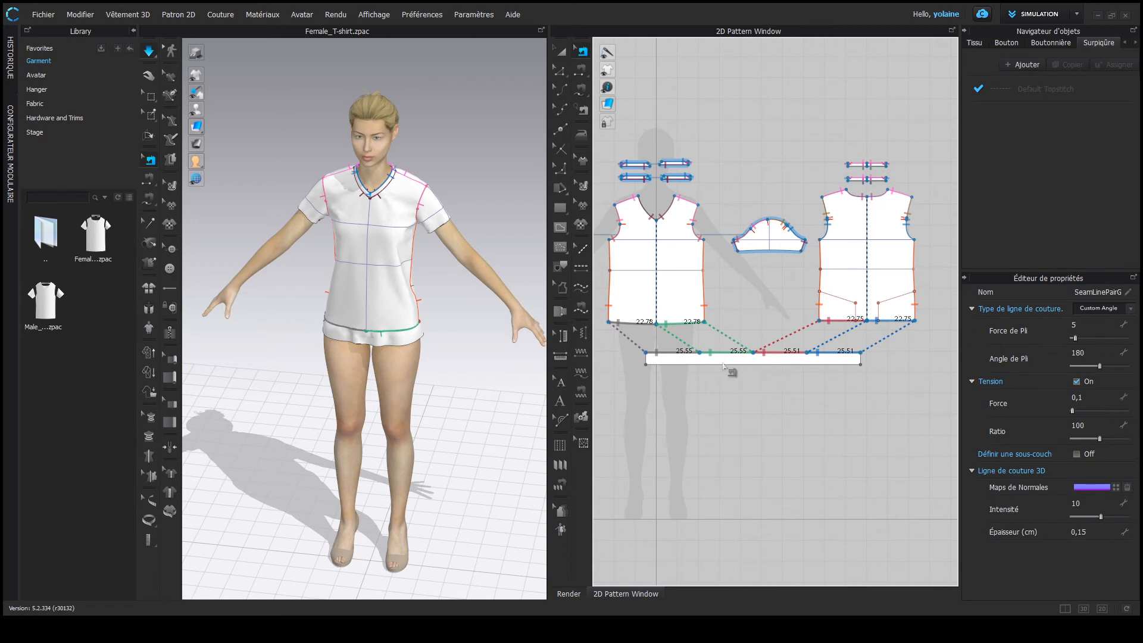
pyautogui.click(663, 339)
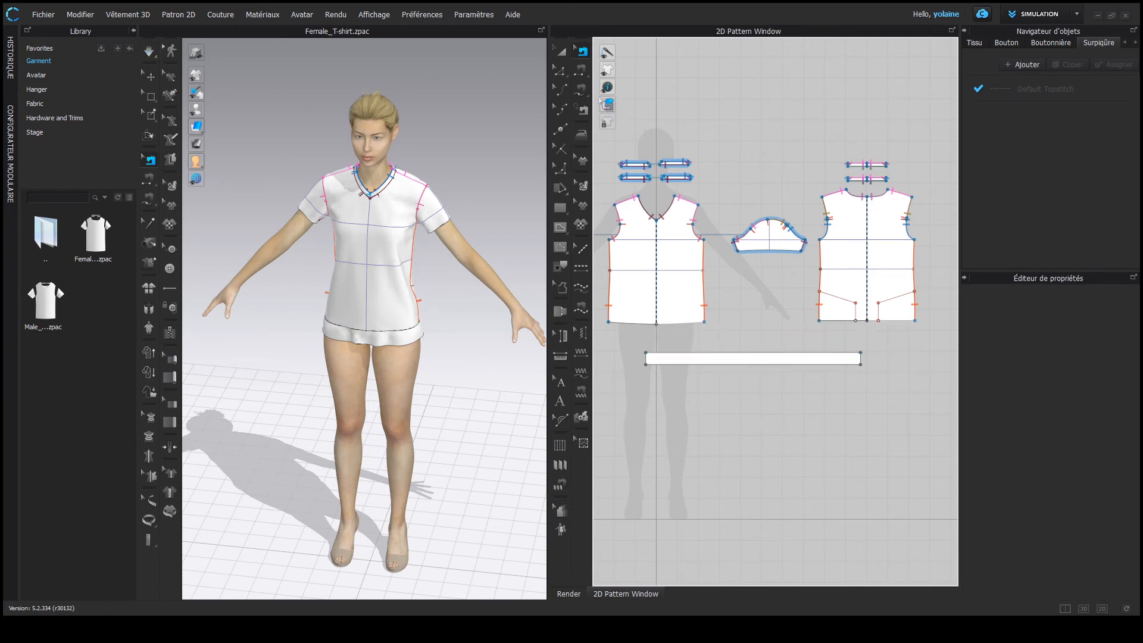
# Sew the strip's upper edge to the two front and two back hem segments with one-to-many segment sewing, and remove the seam again
pyautogui.click(581, 70)
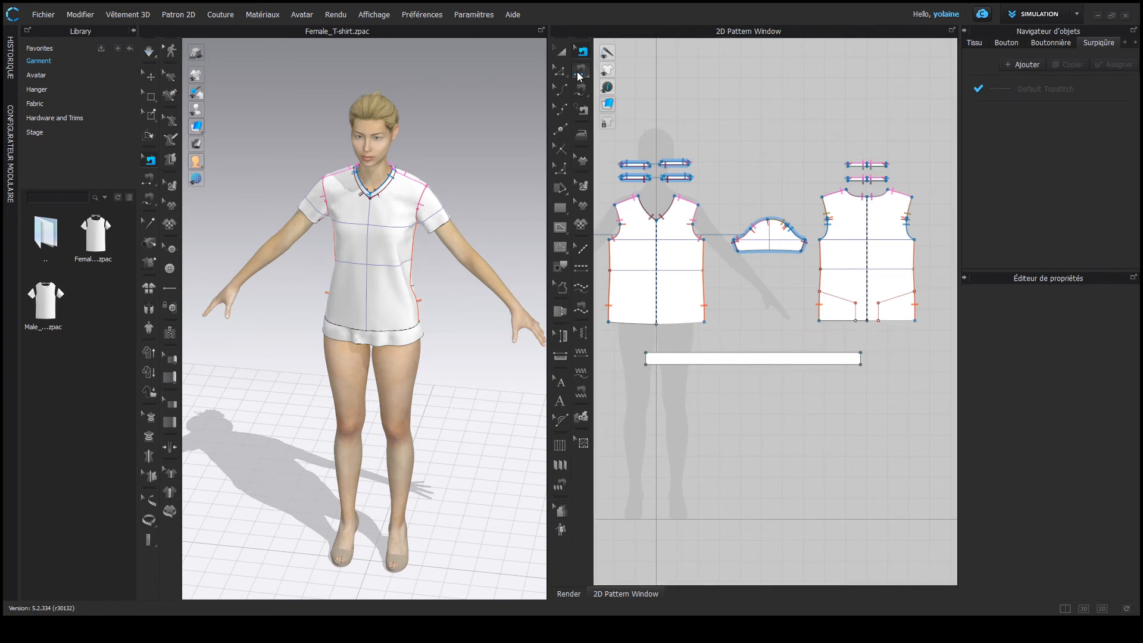
pyautogui.click(680, 356)
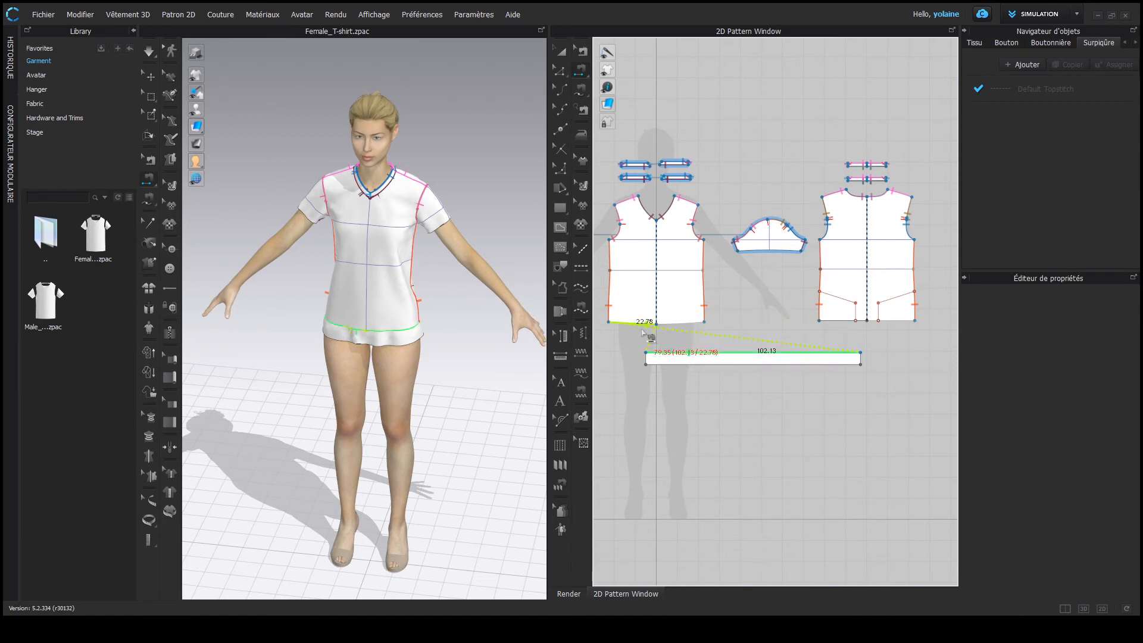
pyautogui.click(632, 326)
pyautogui.click(684, 325)
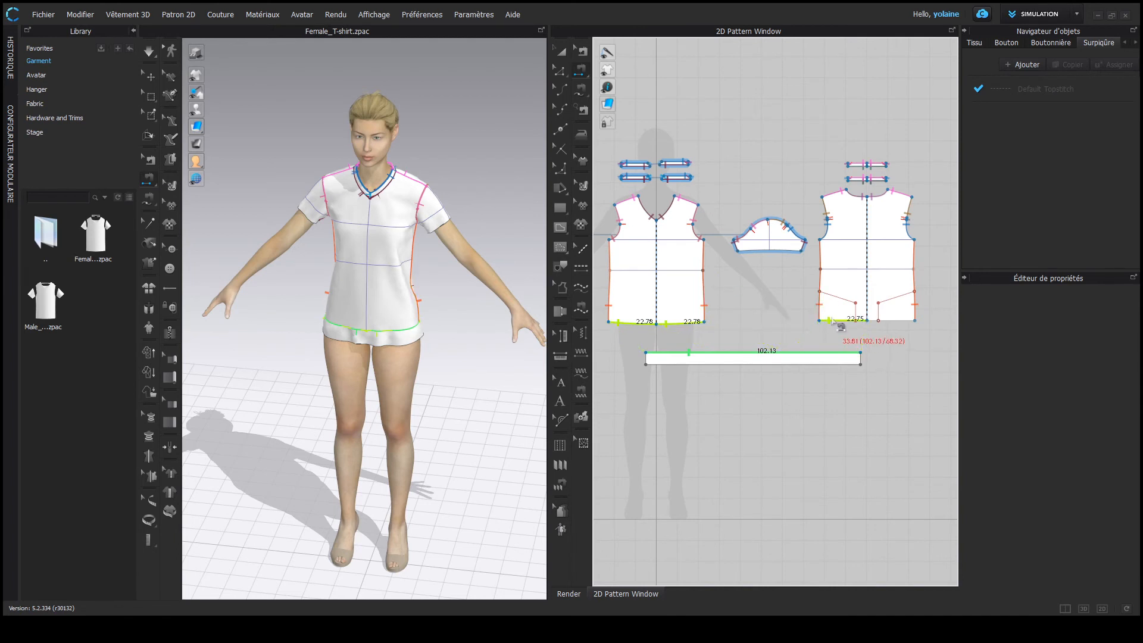
pyautogui.click(834, 322)
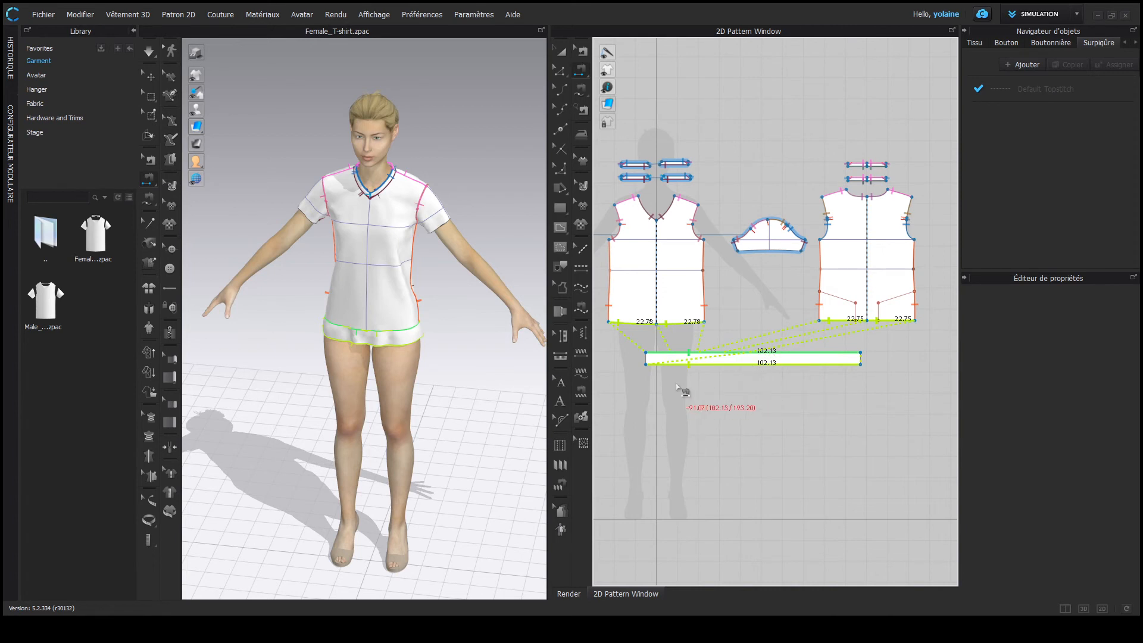
pyautogui.click(899, 320)
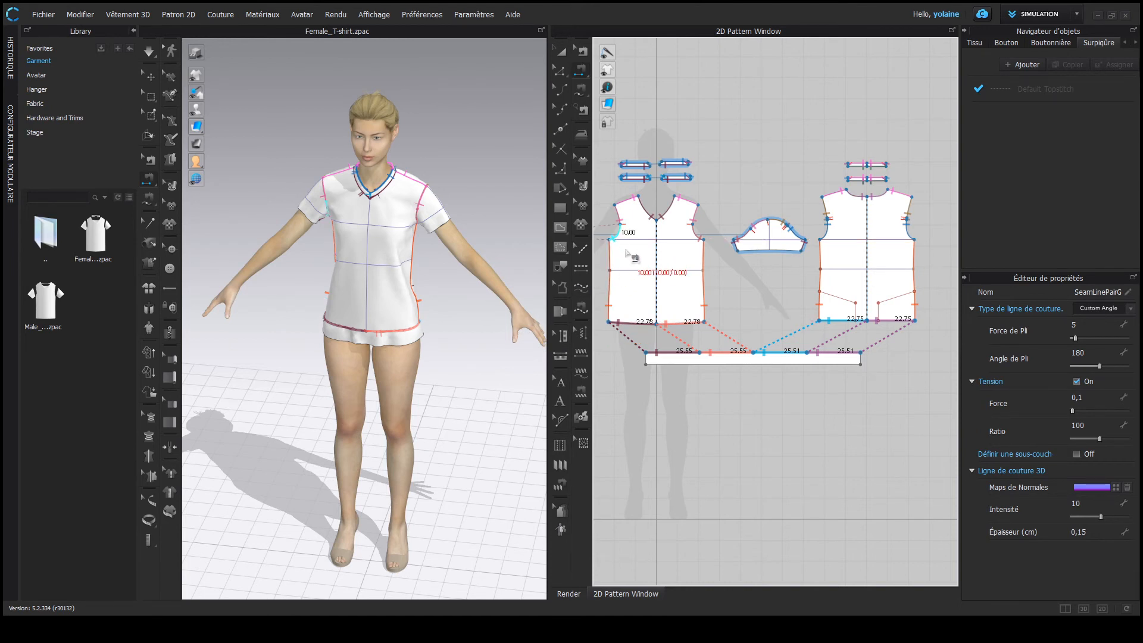
pyautogui.press('Delete')
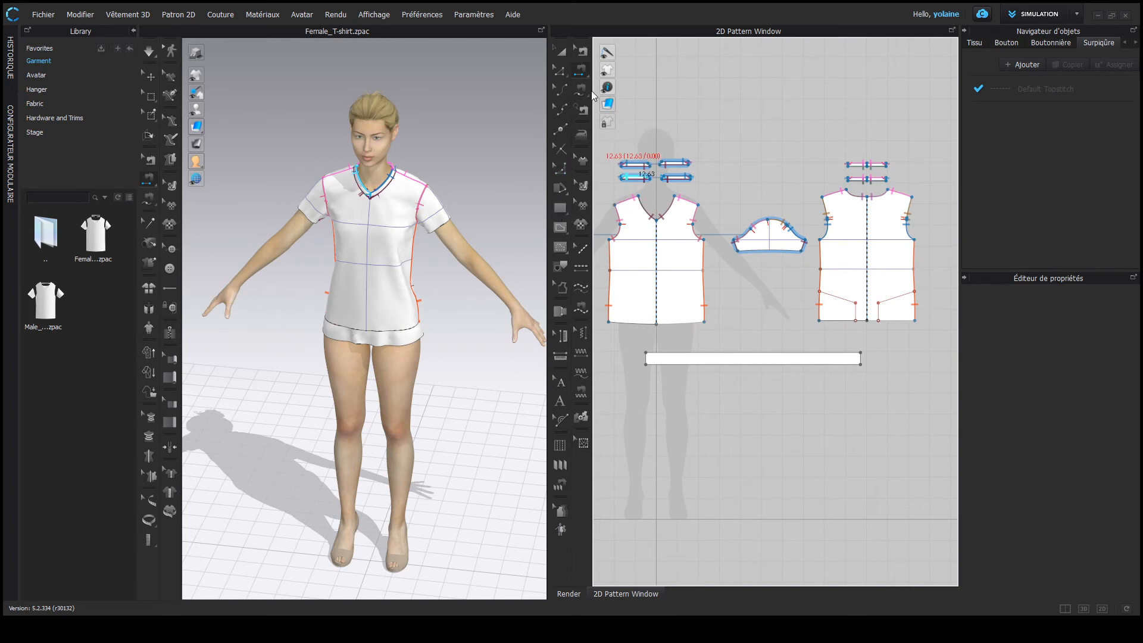
# Draw two vertical internal lines across the strip, about 30.96 cm from its left end and 32.94 cm from its right end
pyautogui.click(582, 110)
pyautogui.click(580, 70)
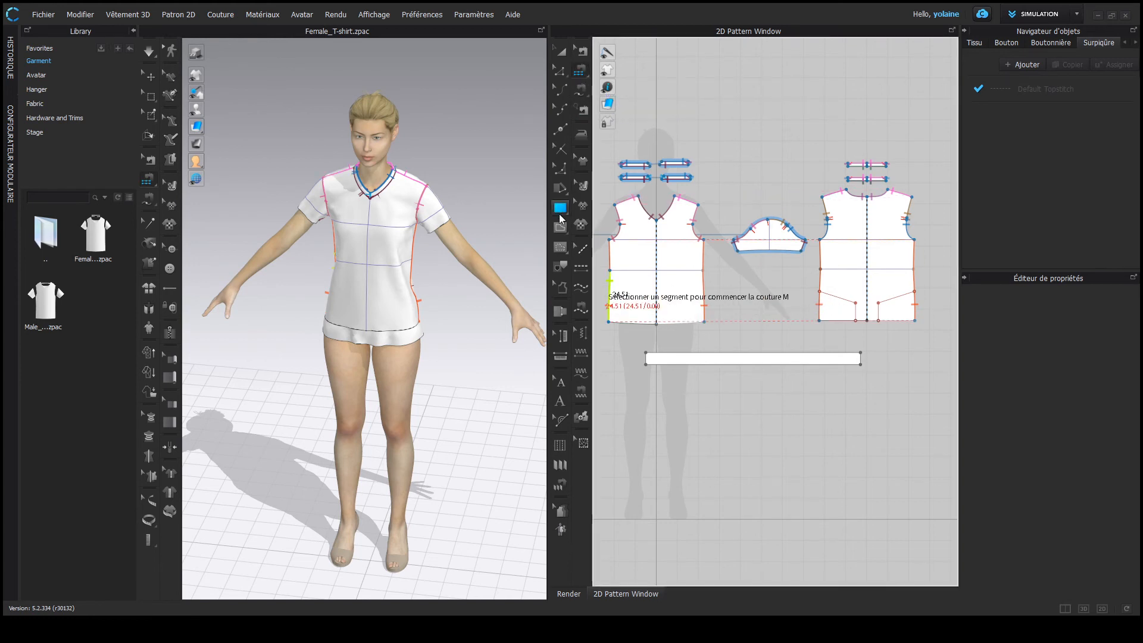
pyautogui.click(559, 231)
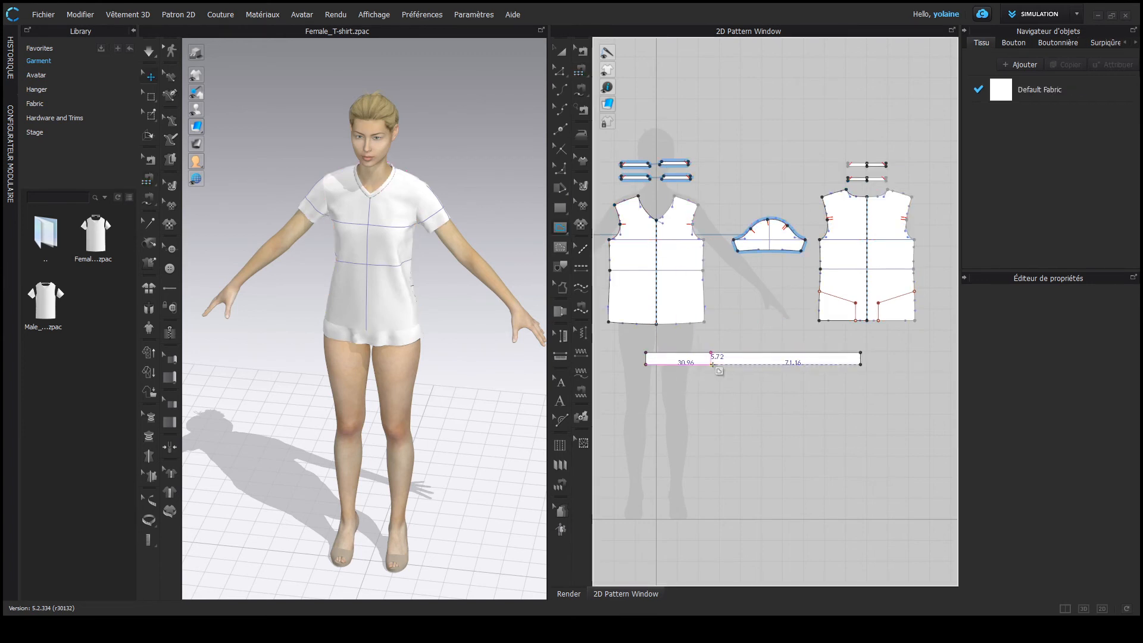
pyautogui.click(712, 363)
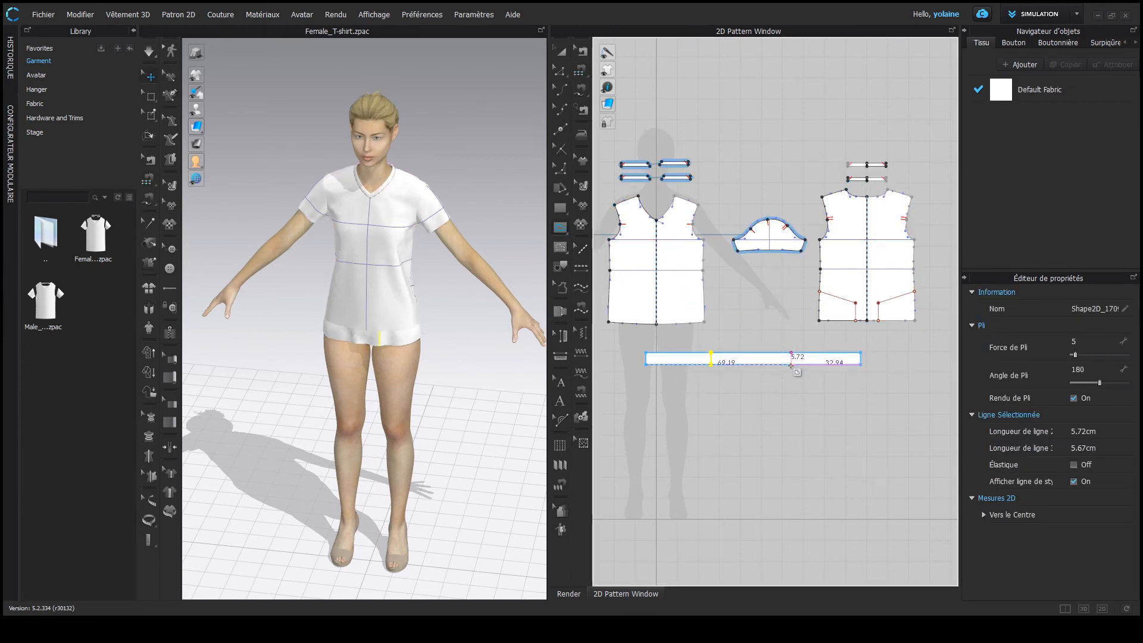
pyautogui.click(791, 365)
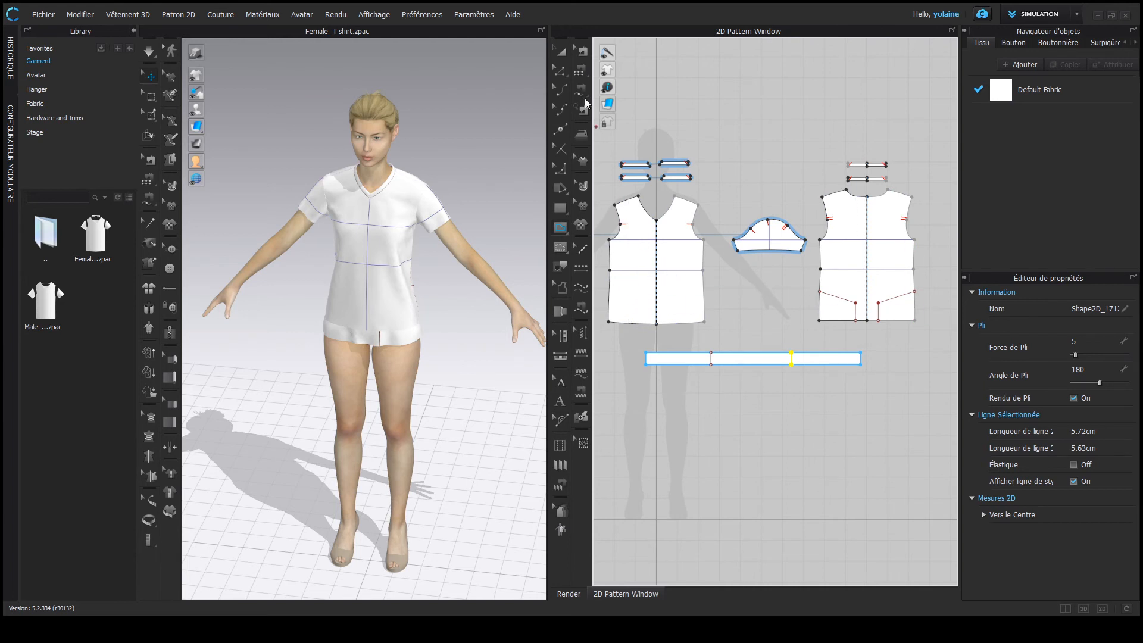
# Cut the strip along the first internal line and undo that cut
pyautogui.click(559, 70)
pyautogui.click(712, 357)
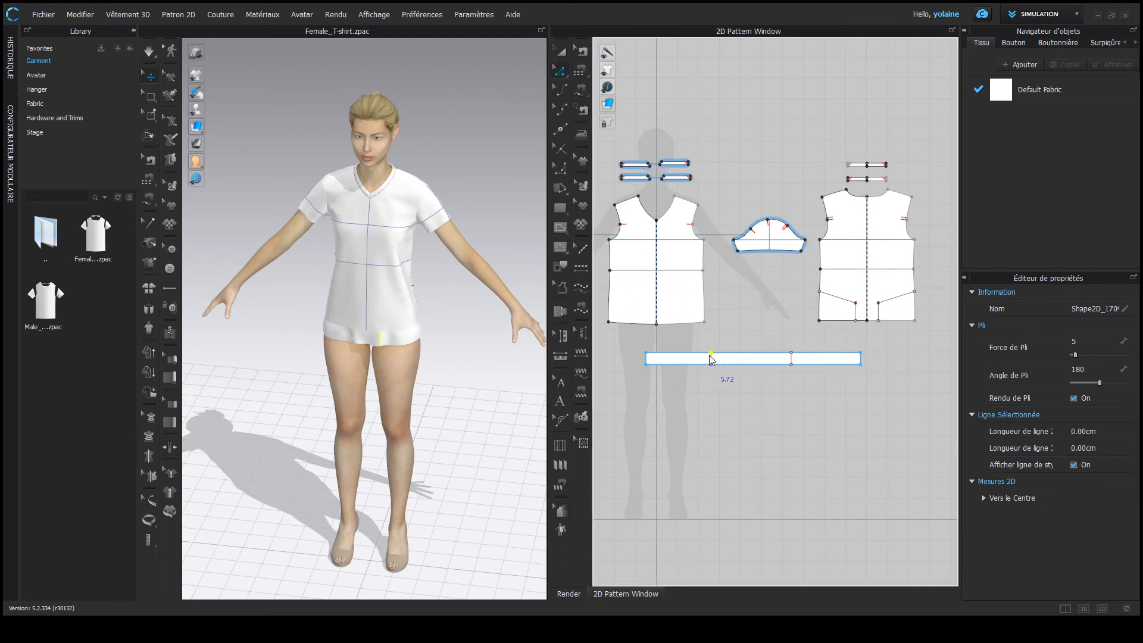
pyautogui.press('Escape')
pyautogui.rightClick(712, 360)
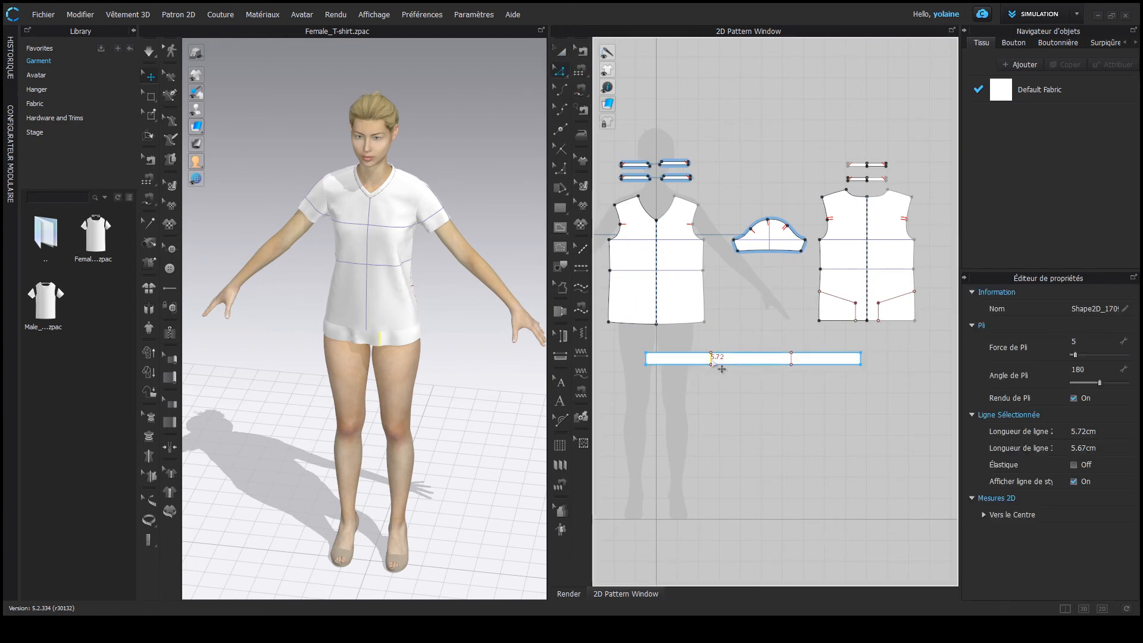
pyautogui.click(762, 208)
pyautogui.click(805, 363)
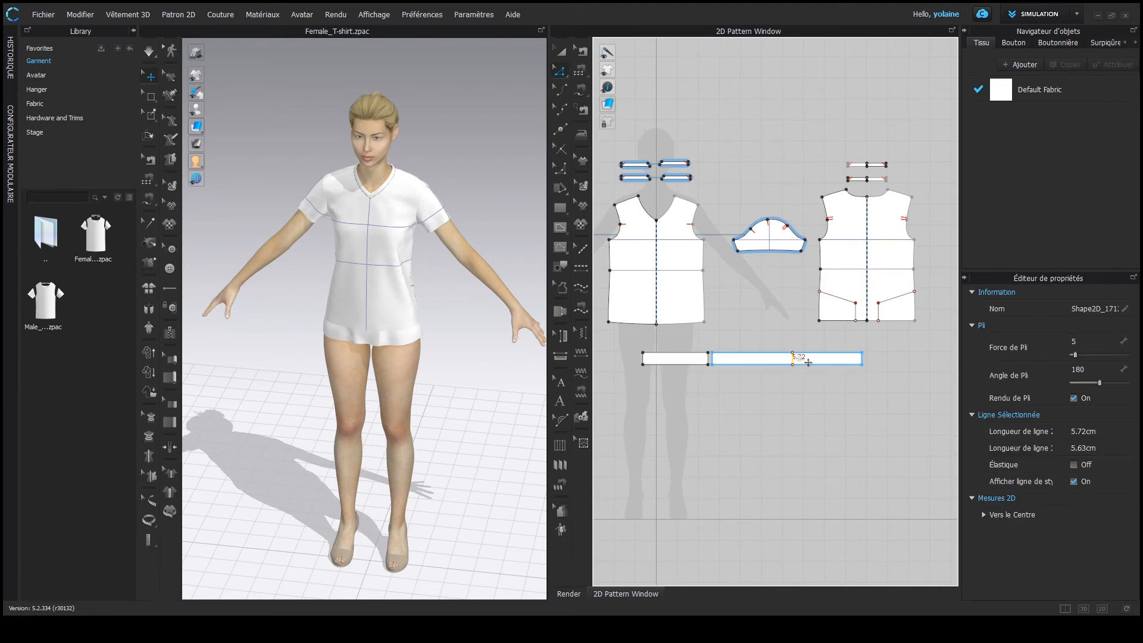
pyautogui.click(763, 397)
pyautogui.hotkey('ctrl', 'z')
pyautogui.click(712, 357)
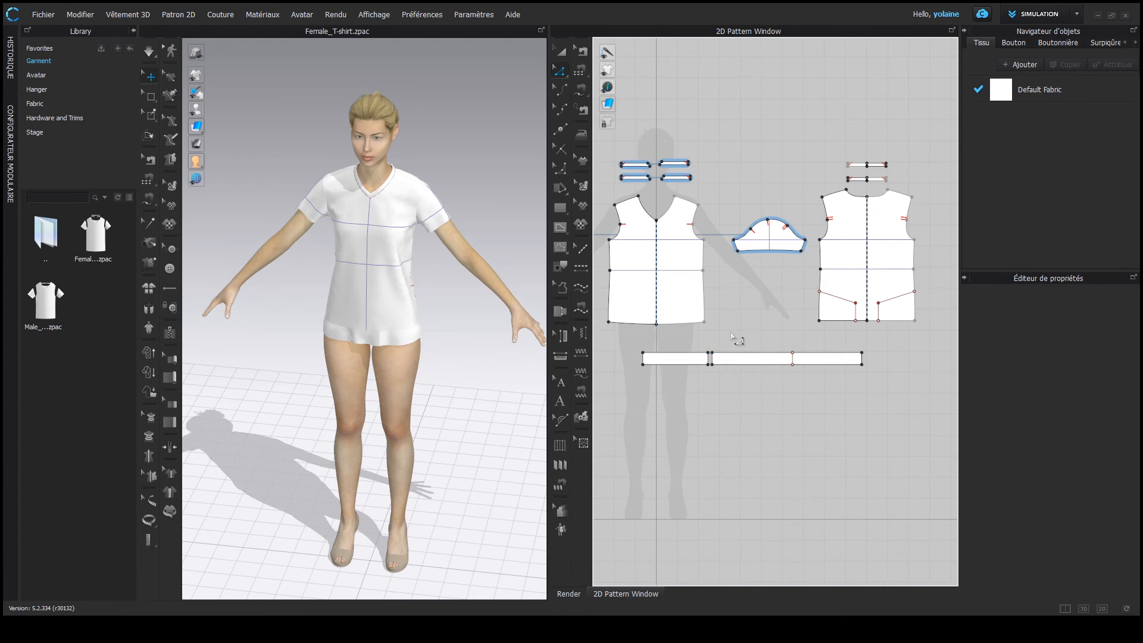
pyautogui.hotkey('ctrl', 'z')
# Cut and sew the strip along both internal lines to split it into three joined pieces
pyautogui.click(712, 359)
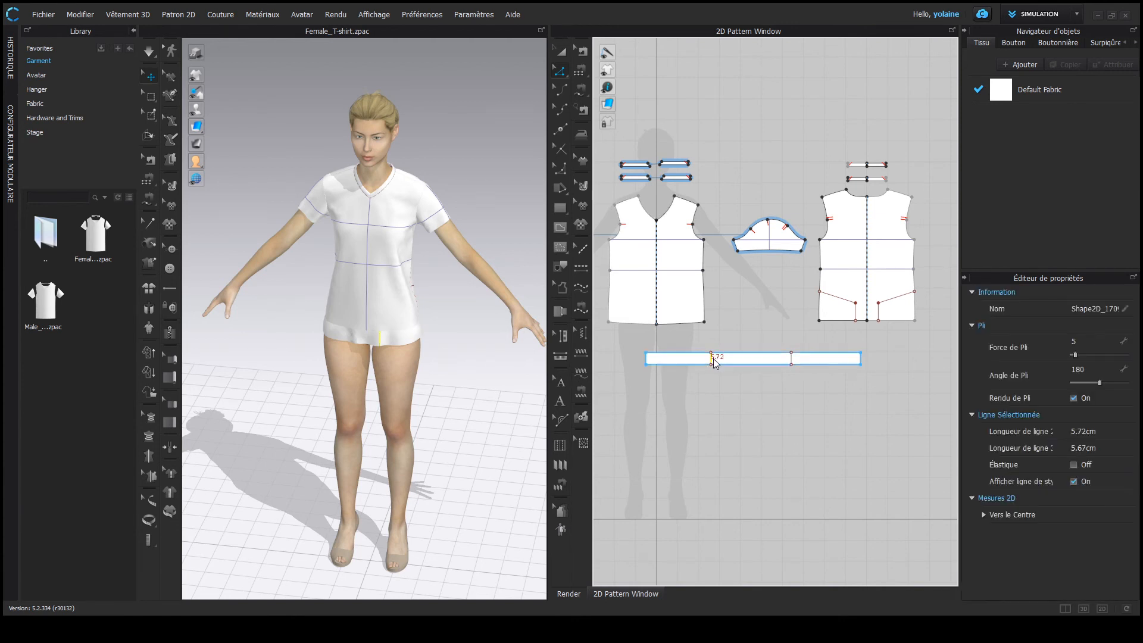
pyautogui.click(791, 447)
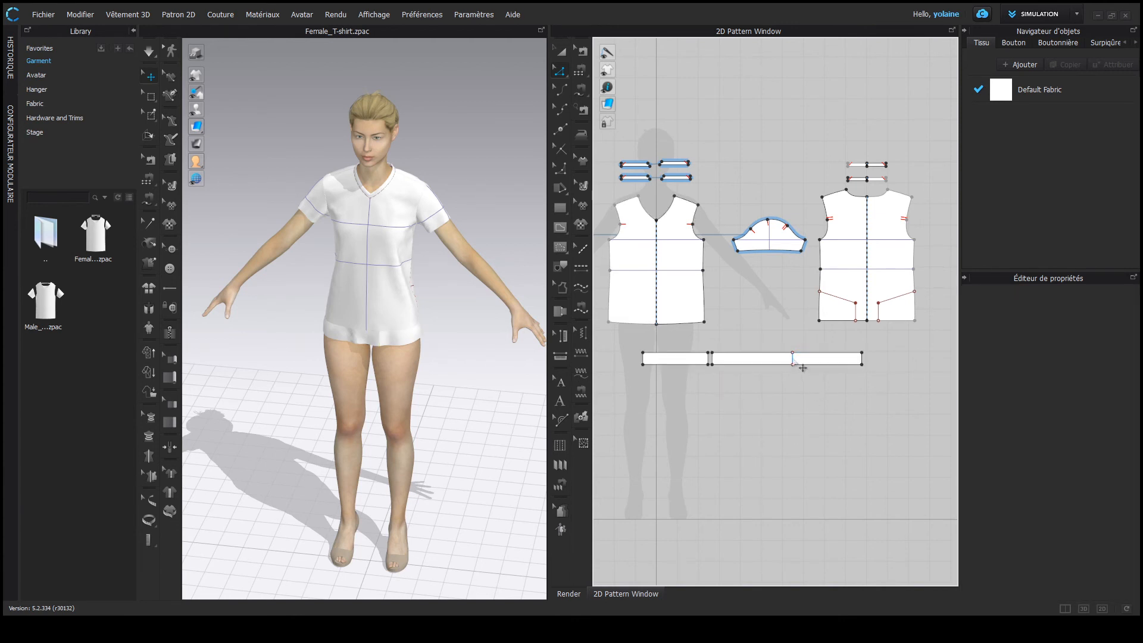
pyautogui.rightClick(793, 359)
pyautogui.click(824, 512)
# Sew the three strip pieces' upper edges to the four front and back hem segments with many-to-many segment sewing, and remove the seam again
pyautogui.click(580, 70)
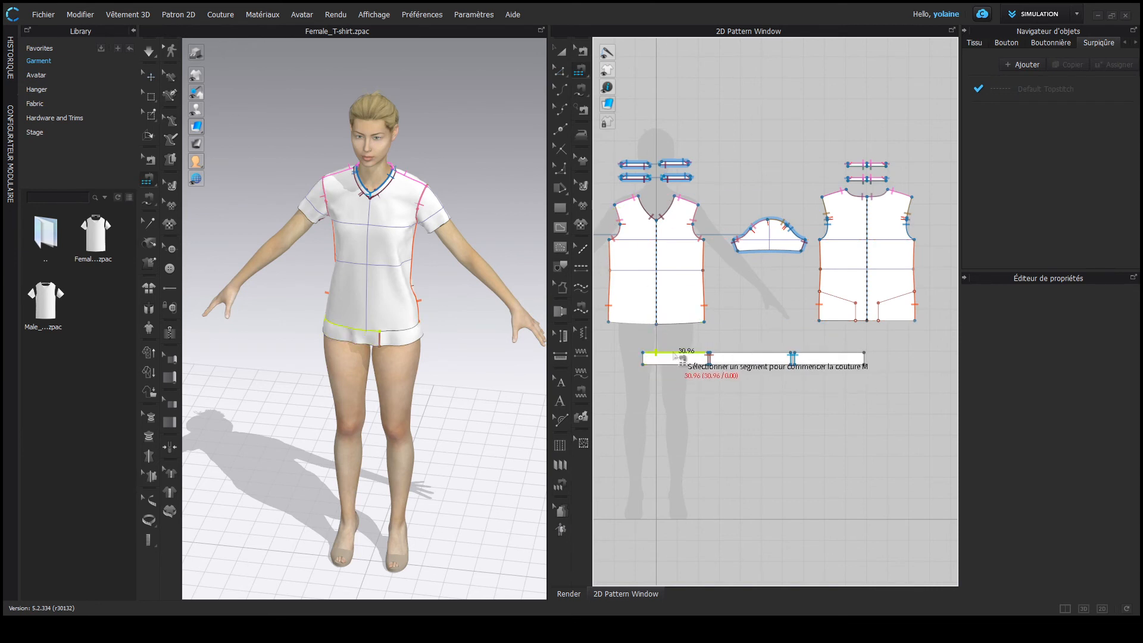
pyautogui.click(682, 357)
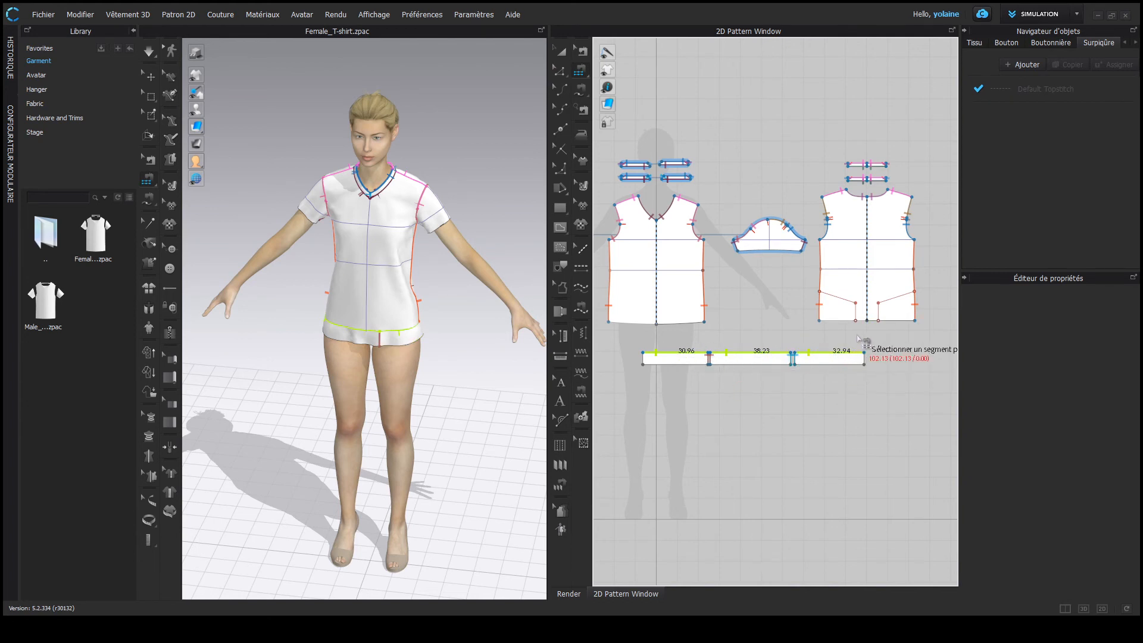
pyautogui.press('Return')
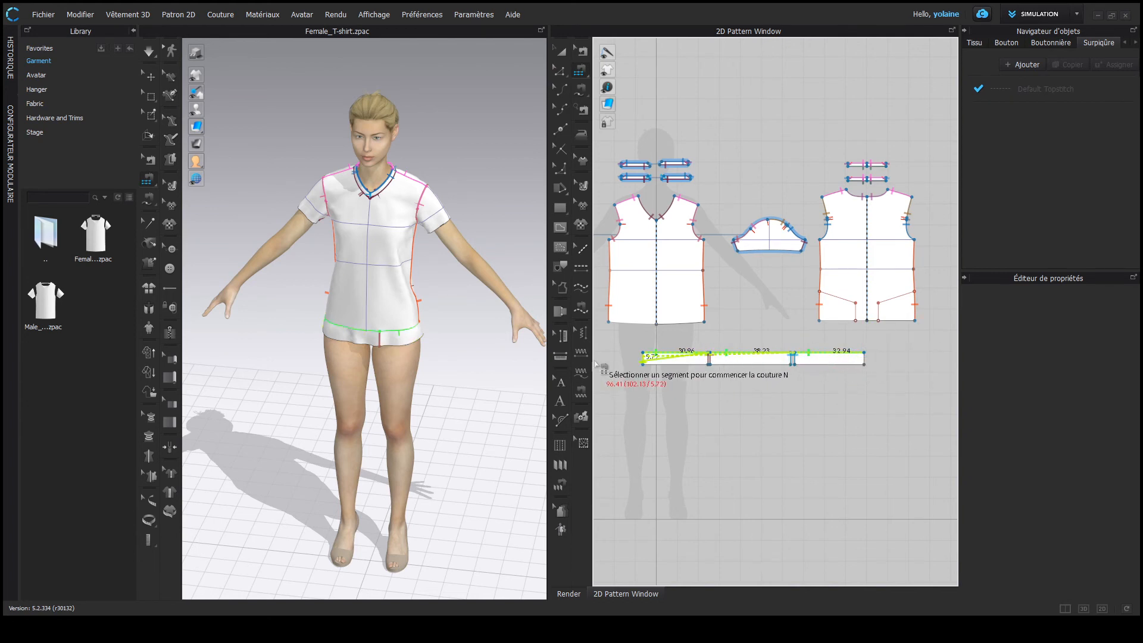
pyautogui.click(619, 325)
pyautogui.click(684, 322)
pyautogui.click(840, 321)
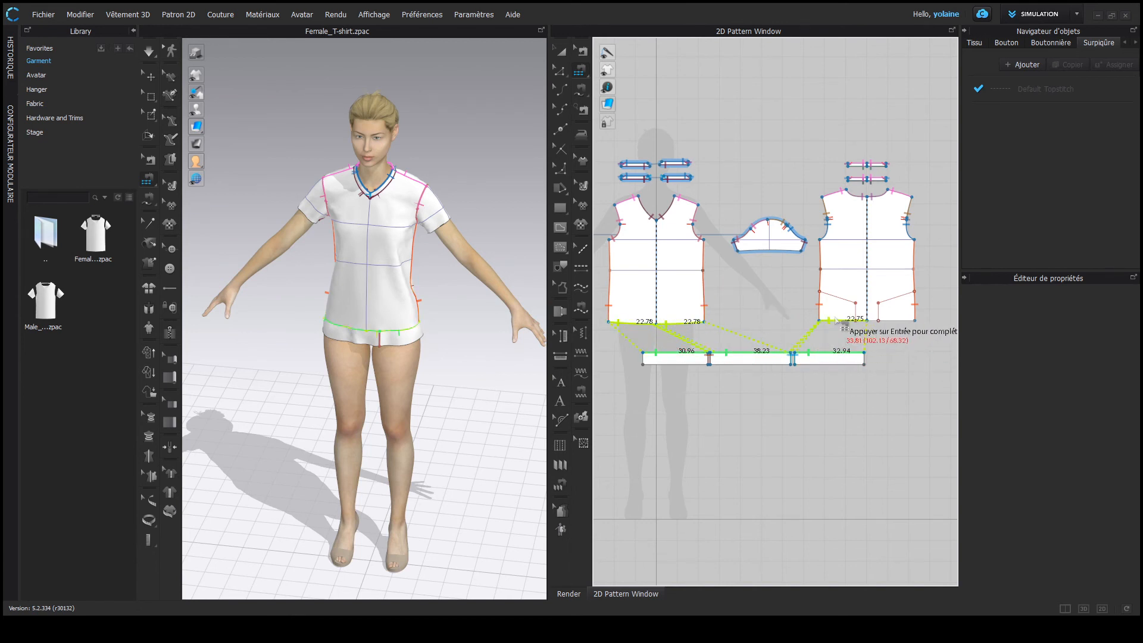
pyautogui.click(837, 321)
pyautogui.click(883, 322)
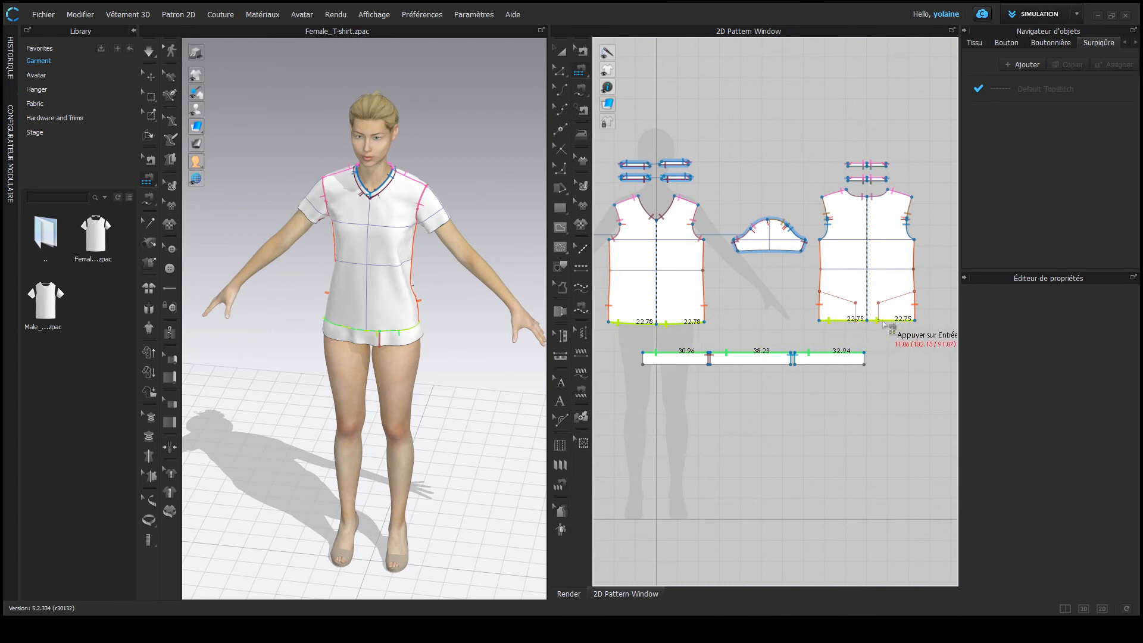
pyautogui.press('Return')
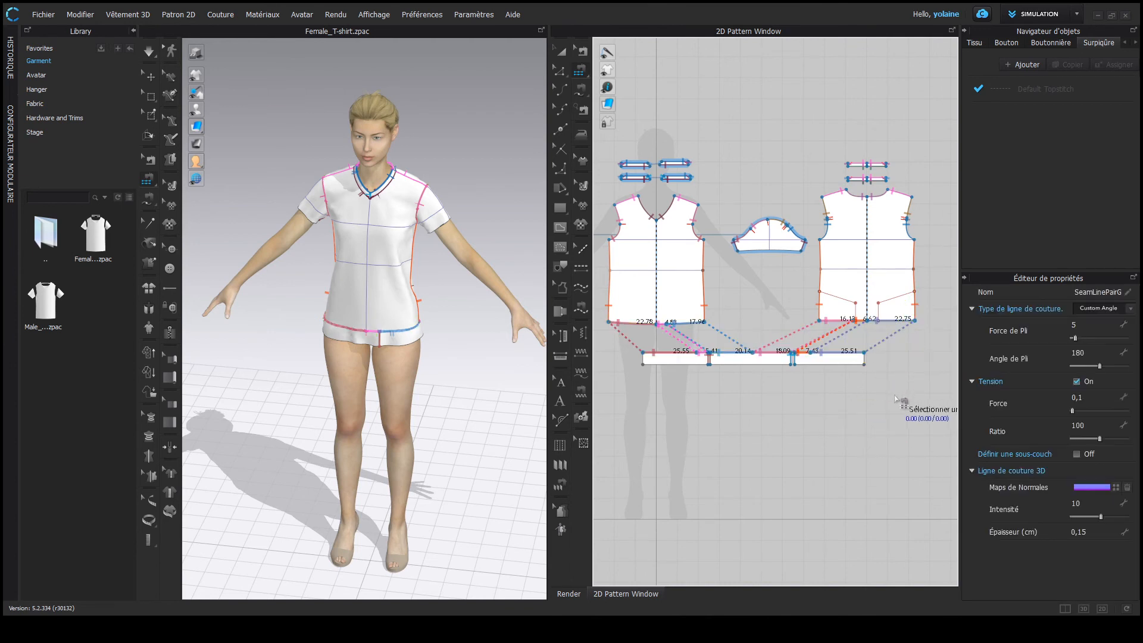
pyautogui.click(753, 363)
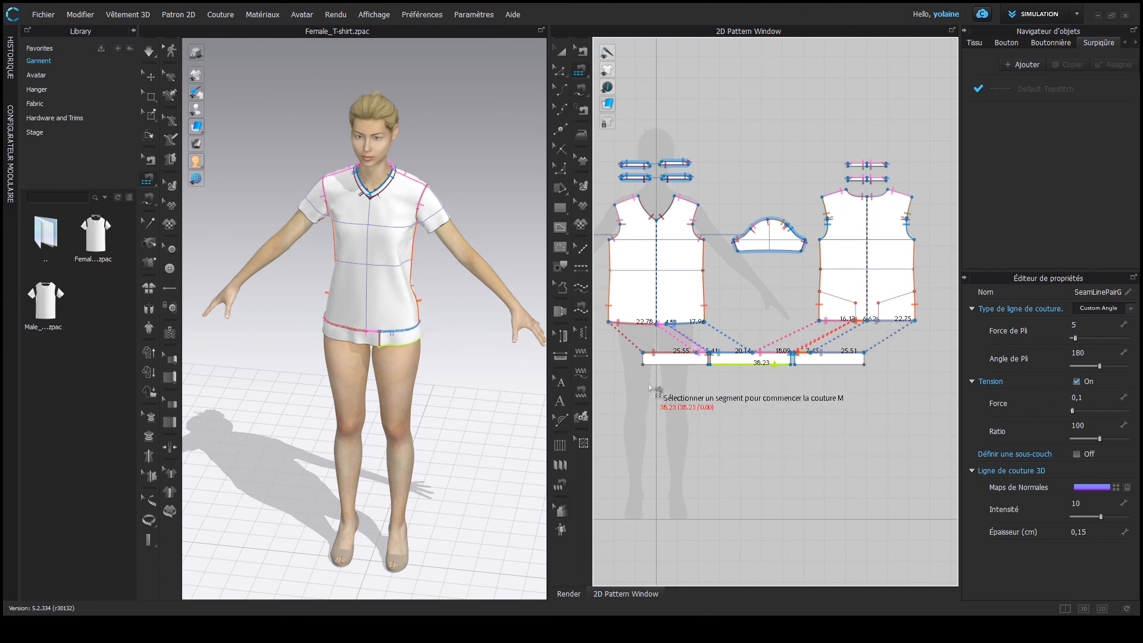
pyautogui.press('Escape')
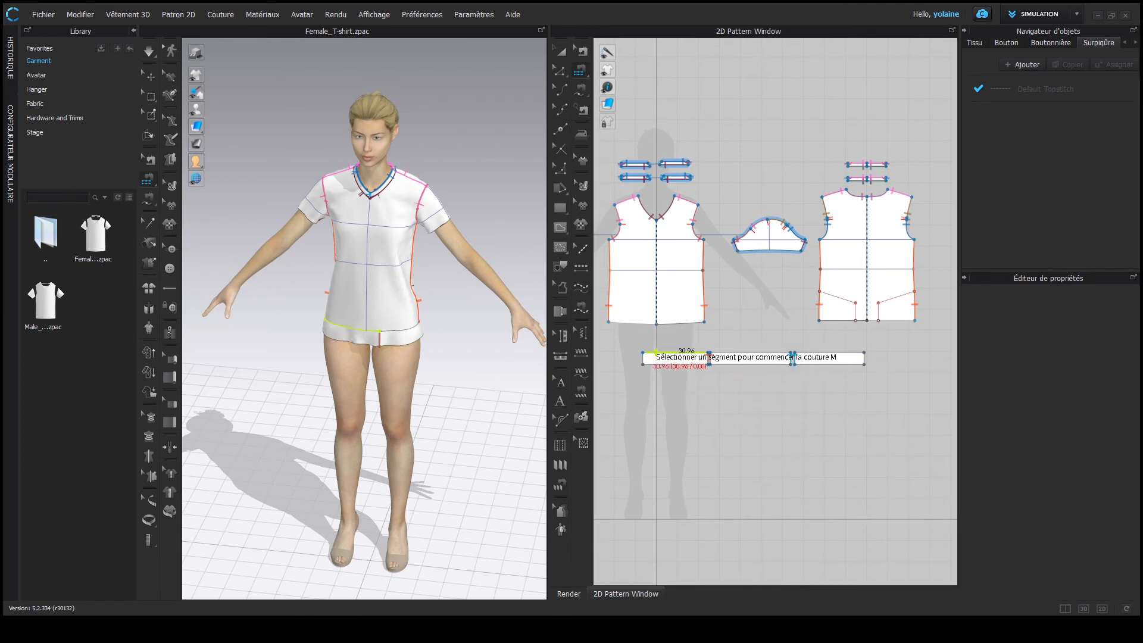
# Sew the leftmost strip piece's upper edge to the two front hem segments using one-to-many free sewing
pyautogui.click(577, 91)
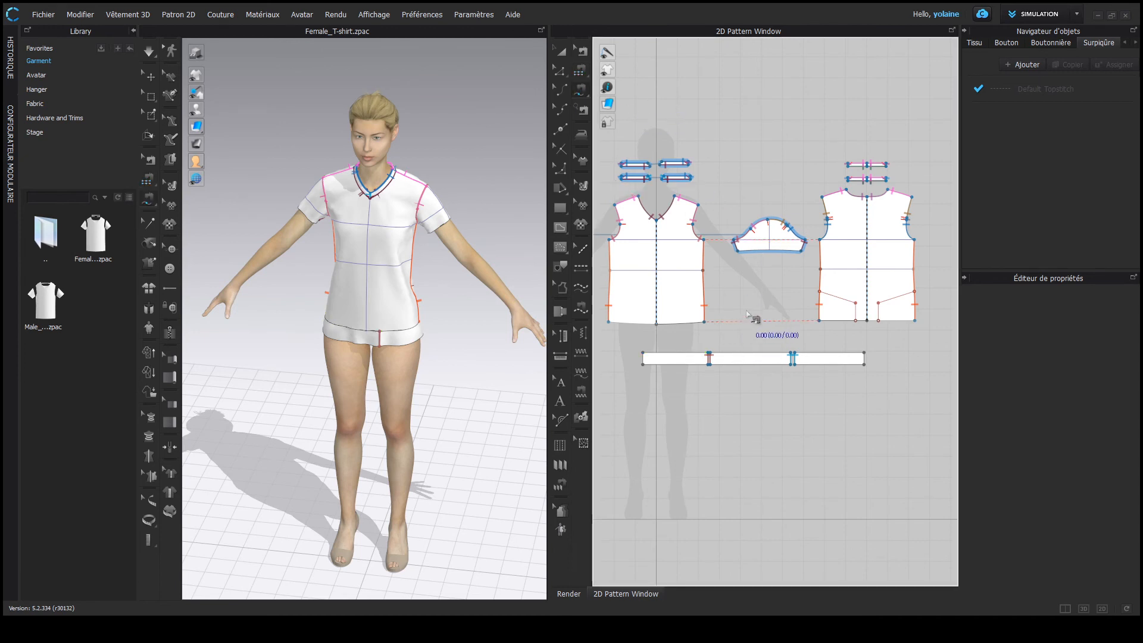
pyautogui.click(644, 355)
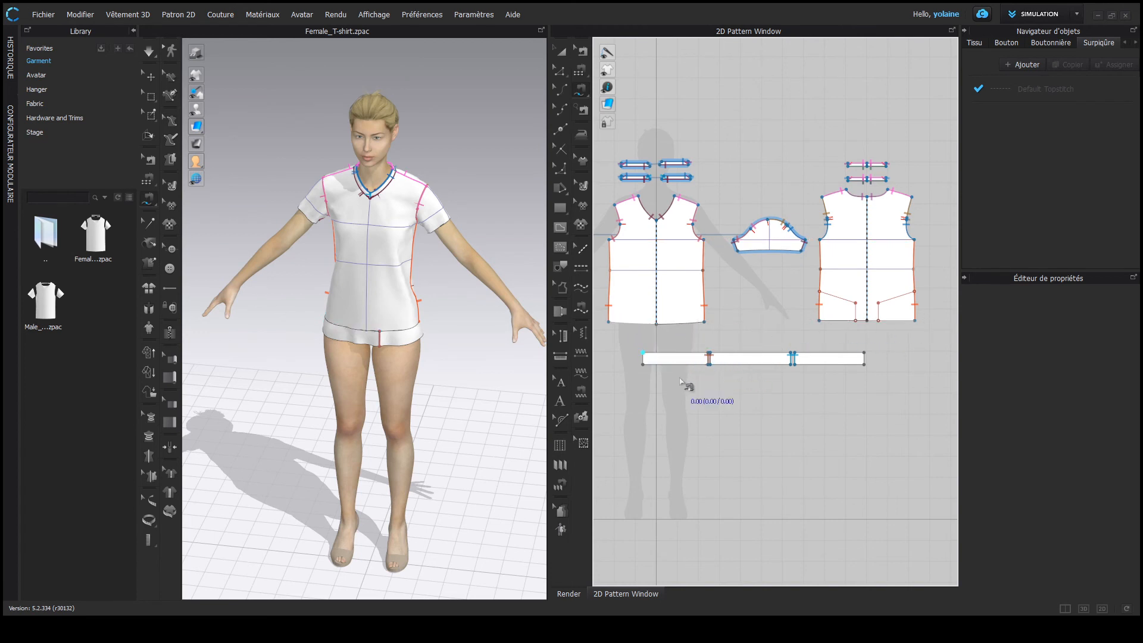
pyautogui.click(709, 357)
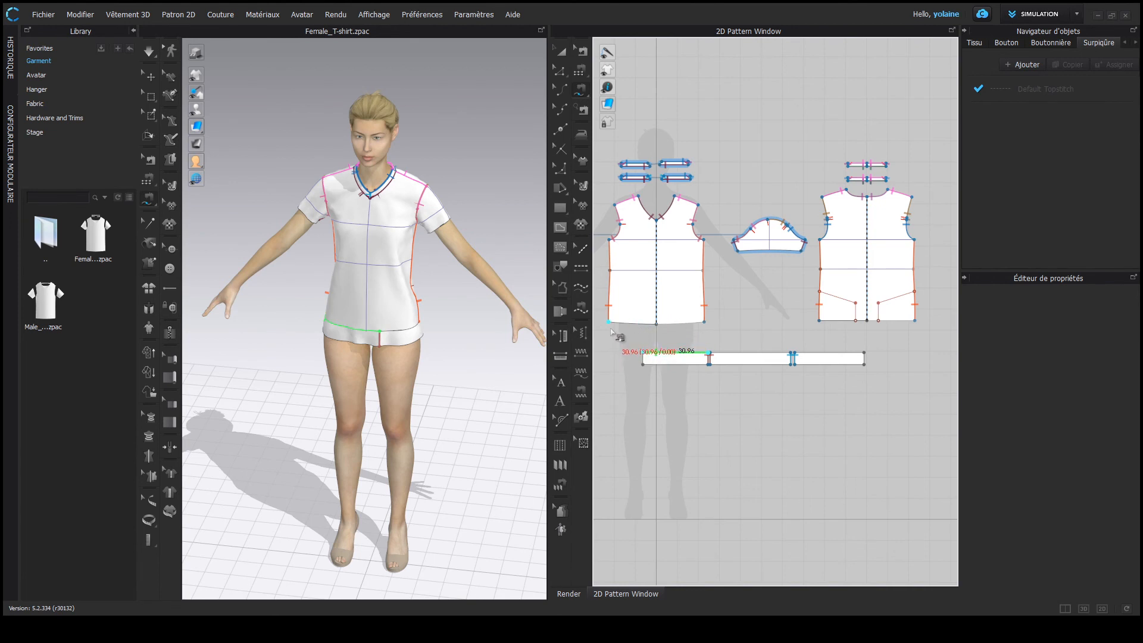
pyautogui.click(610, 322)
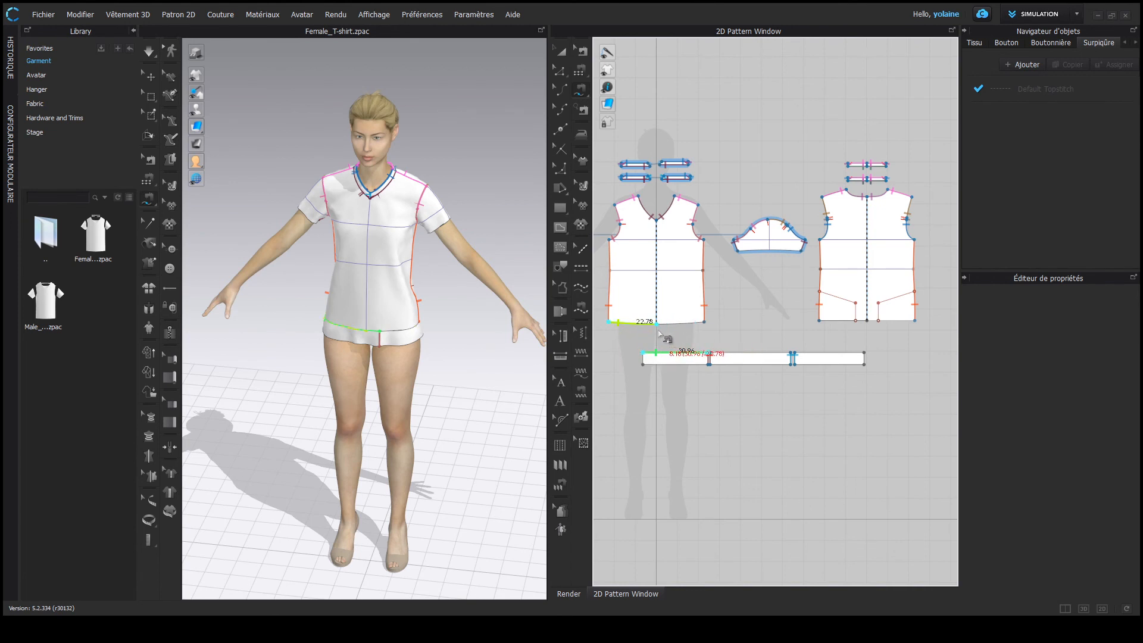
pyautogui.click(702, 323)
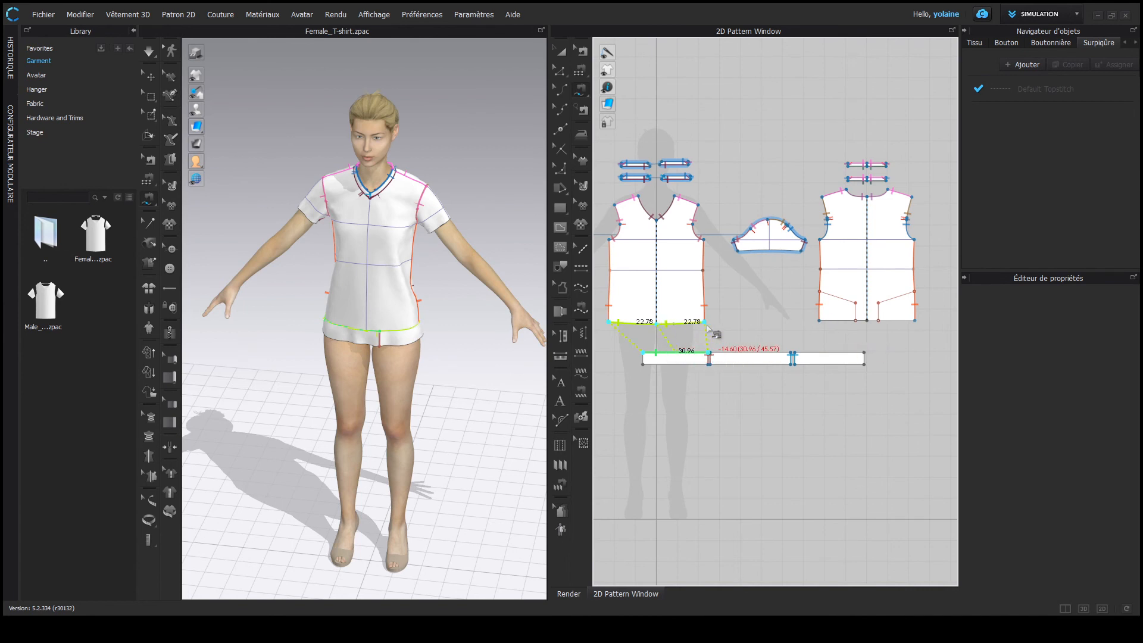
pyautogui.press('Return')
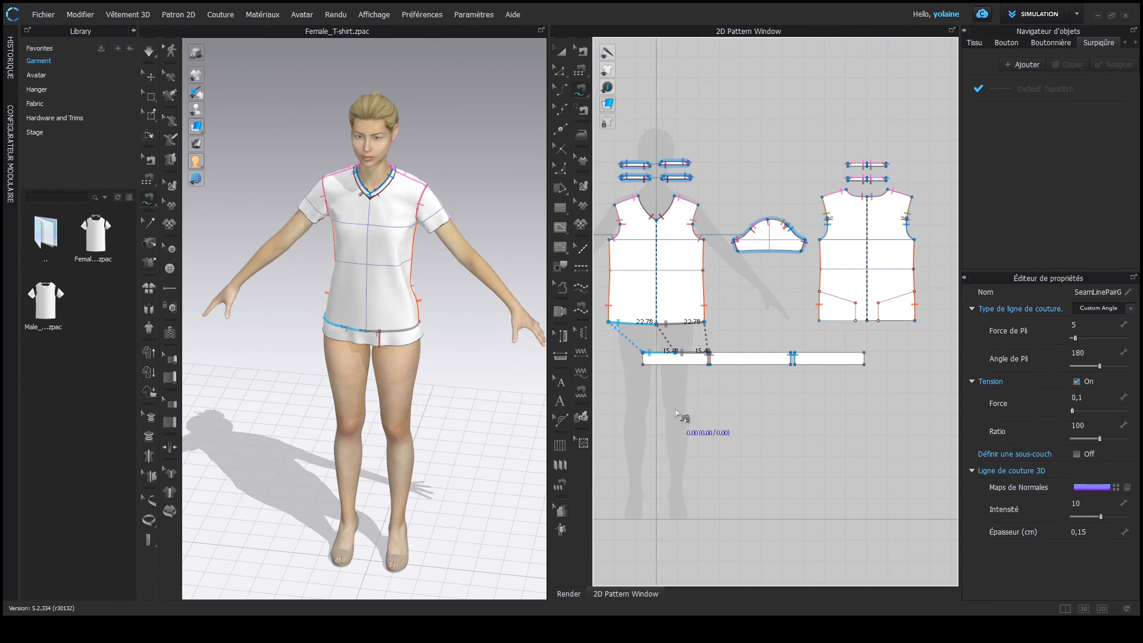
# Remove the leftmost strip piece's hem seam and set the three strip pieces' upper edges as the first side of a many-to-many free seam
pyautogui.press('Delete')
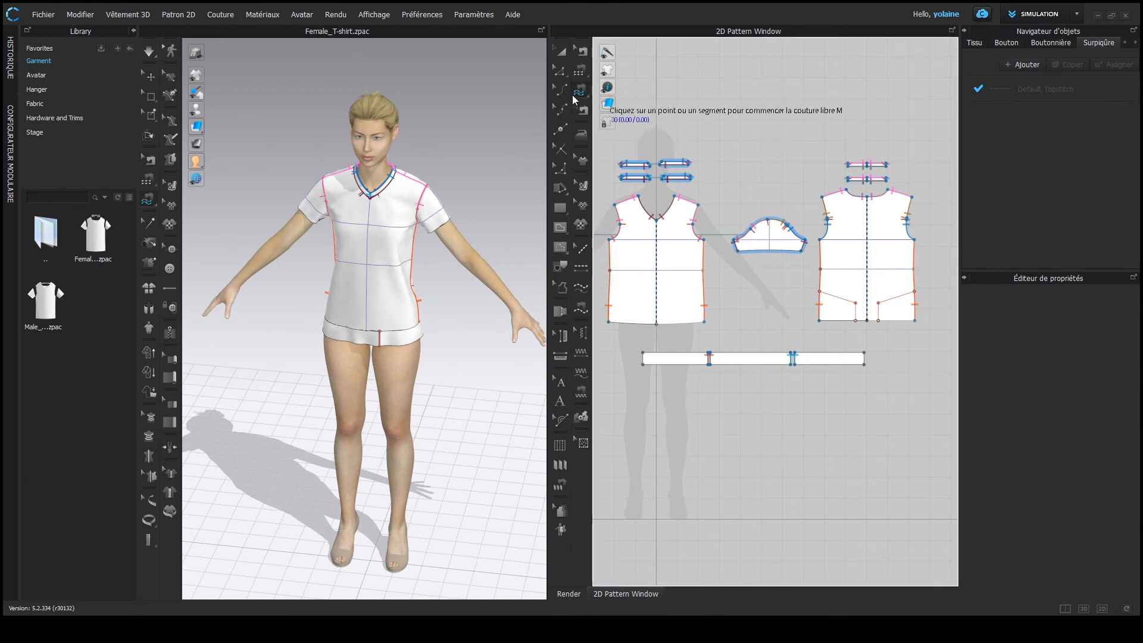
pyautogui.click(644, 354)
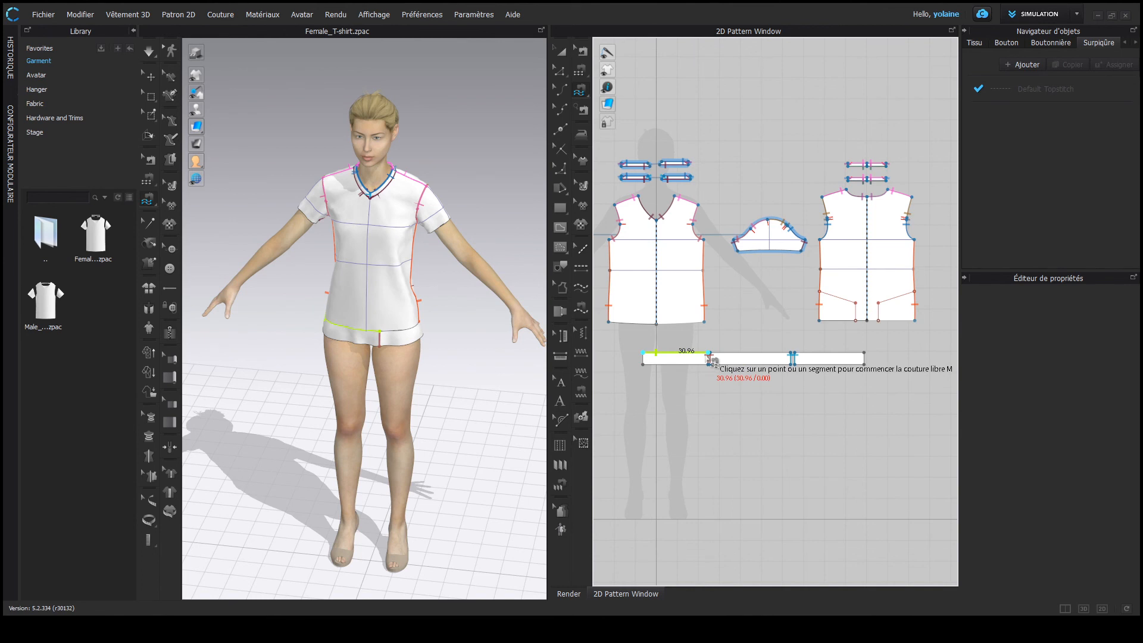
pyautogui.click(709, 354)
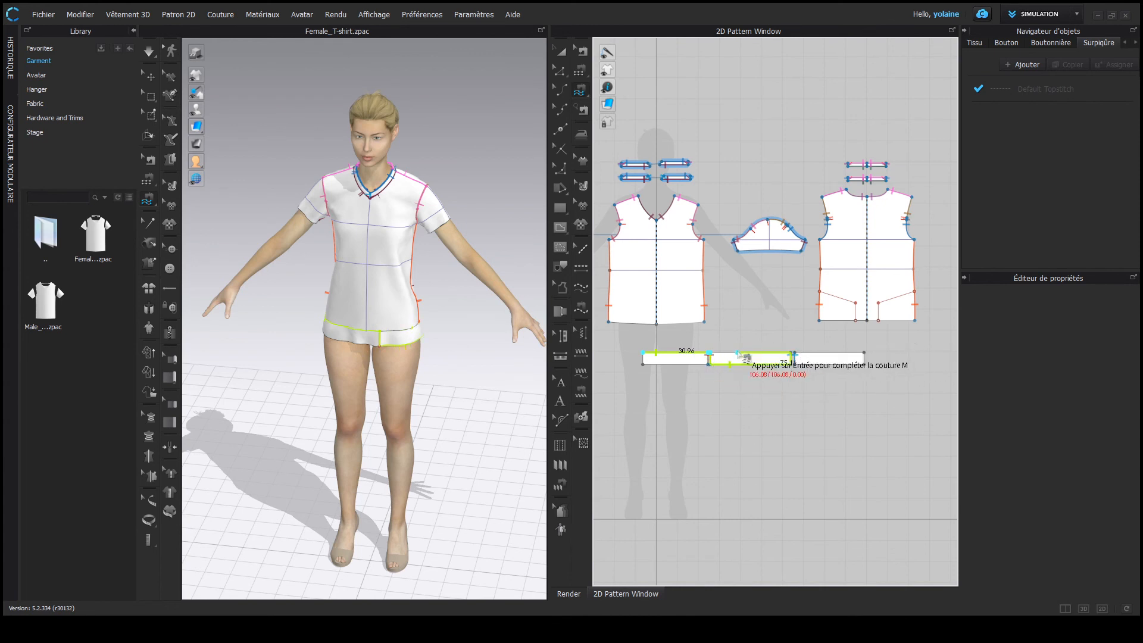
pyautogui.scroll(3, 738, 355)
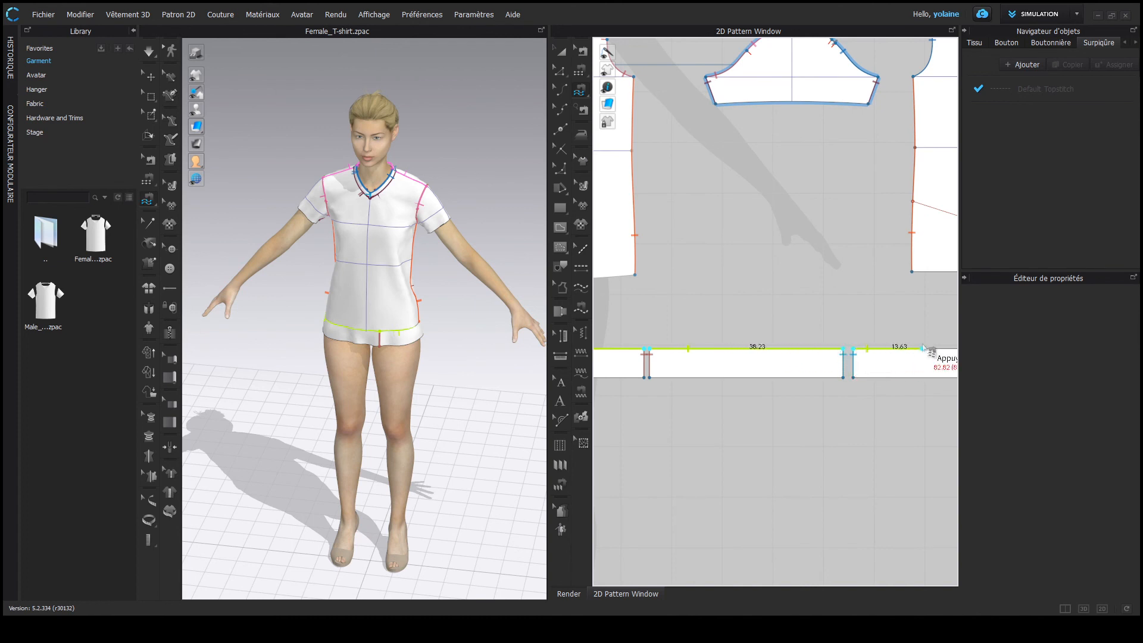
pyautogui.scroll(-5, 913, 351)
pyautogui.click(951, 353)
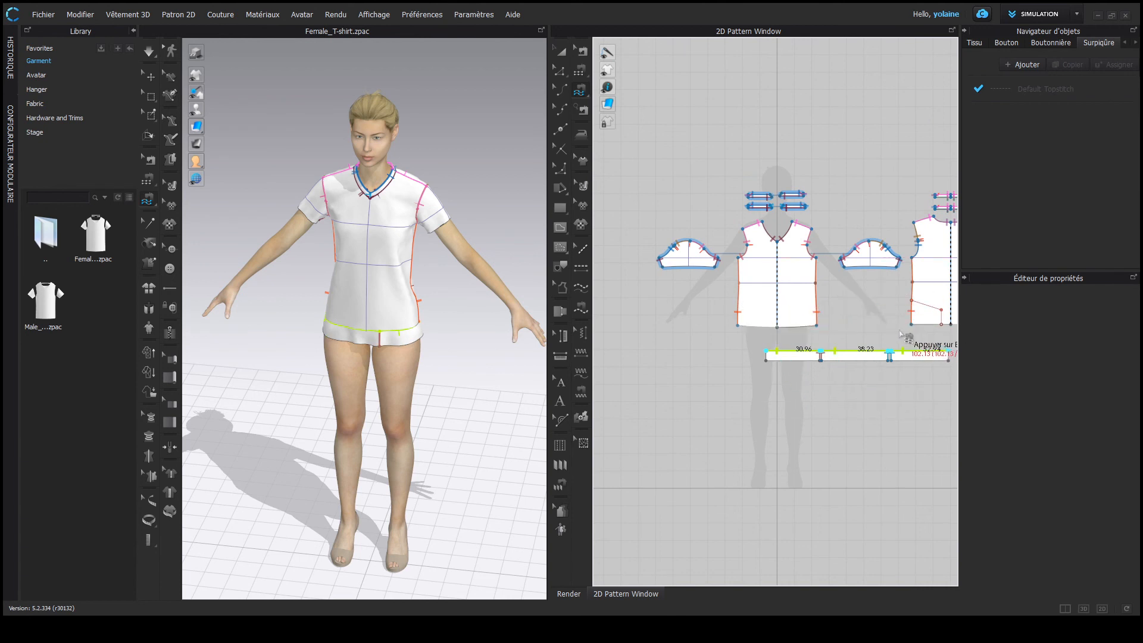
pyautogui.press('Return')
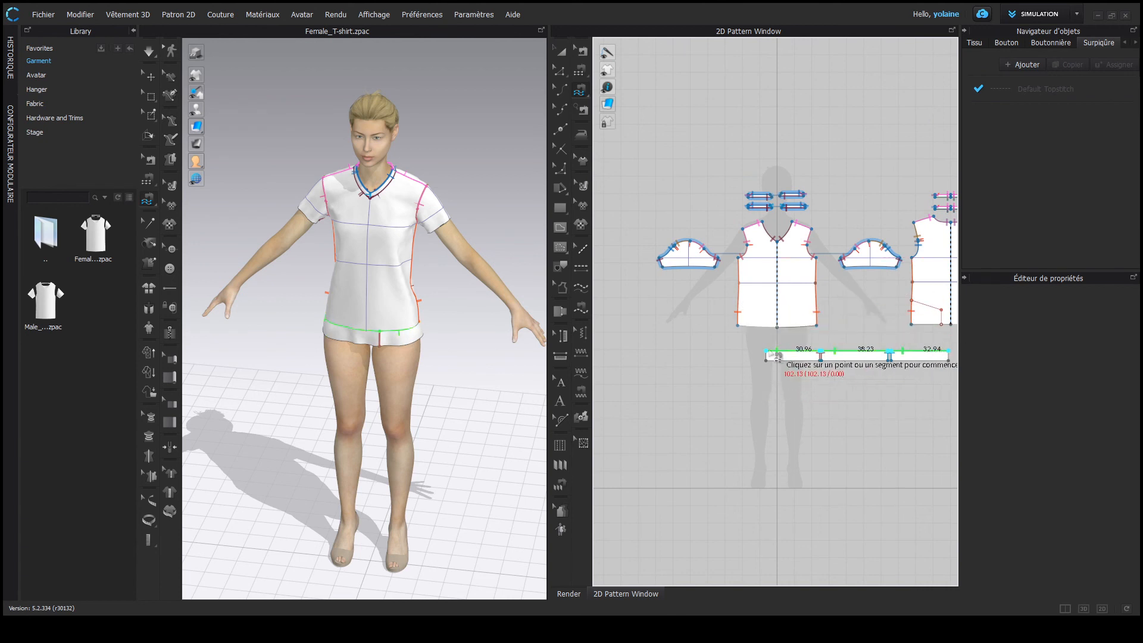
# Complete the many-to-many free seam by joining the strip pieces to the full front hem and the full back hem
pyautogui.click(739, 327)
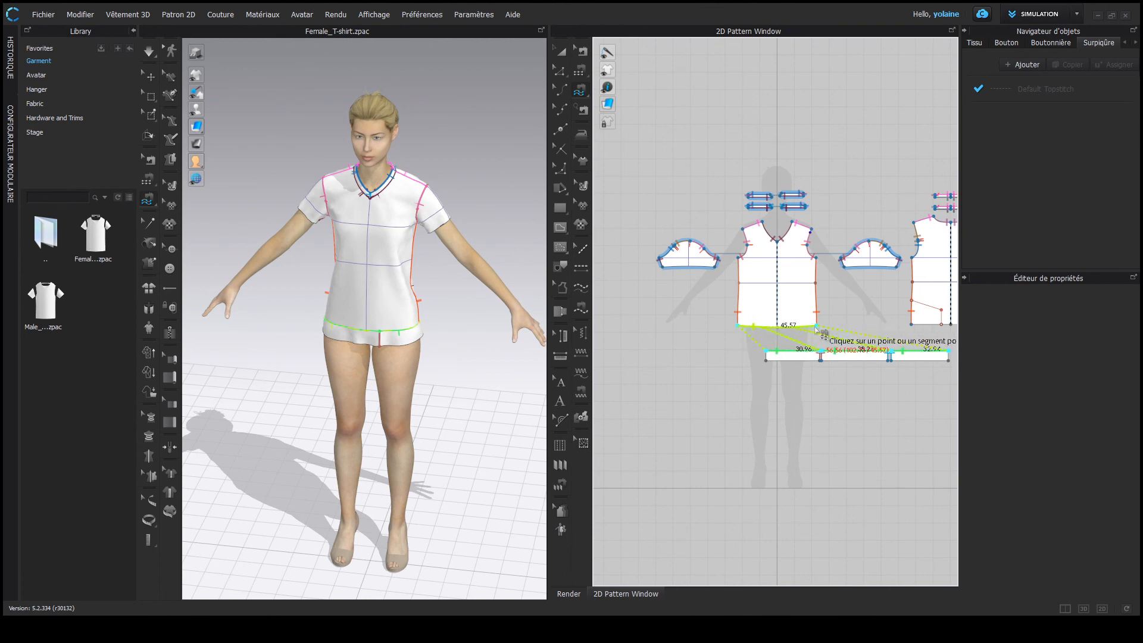
pyautogui.click(817, 327)
pyautogui.moveTo(875, 321); pyautogui.dragTo(729, 344, button='middle')
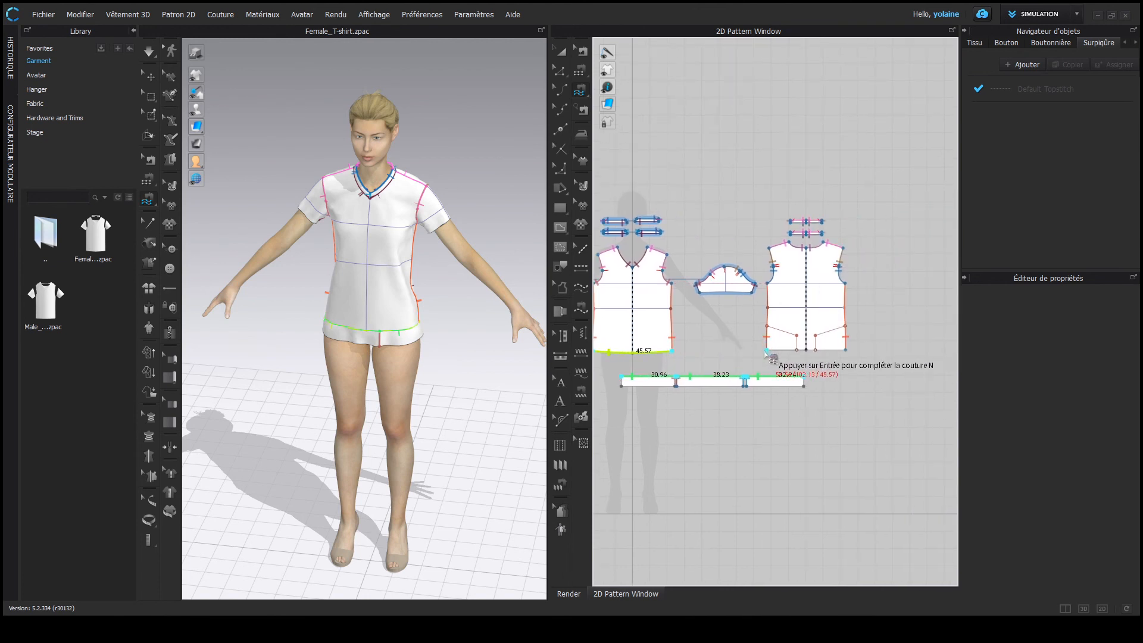
pyautogui.click(768, 349)
pyautogui.click(846, 350)
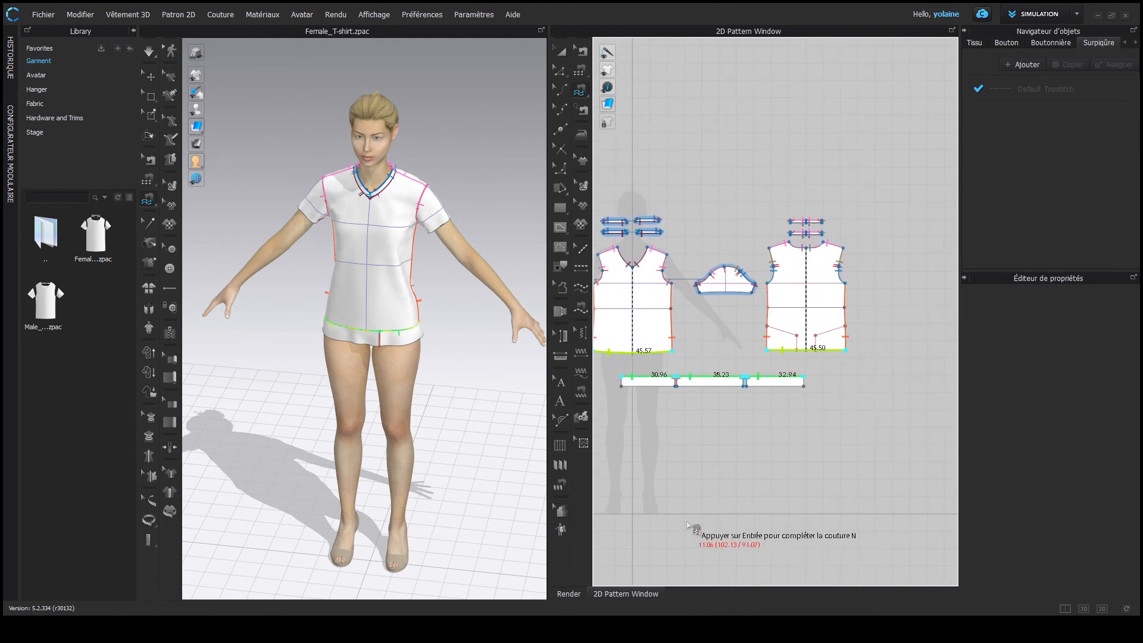
pyautogui.press('Return')
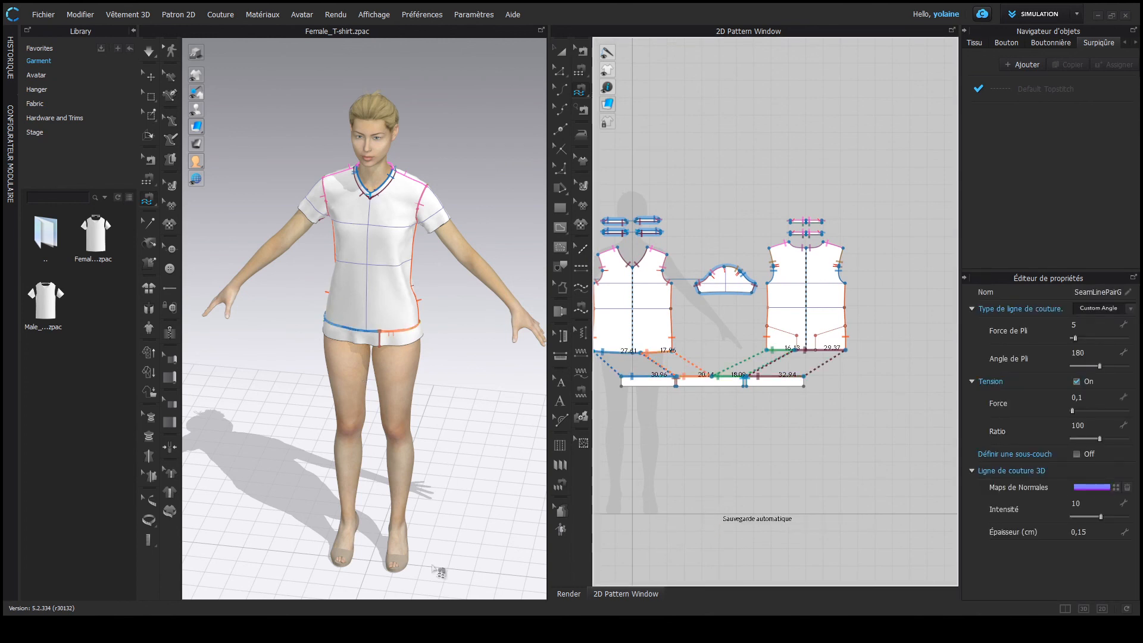
# Simulate the garment and examine the hem band seams from the back, comparing the segment and free sewing tools
pyautogui.press('a')
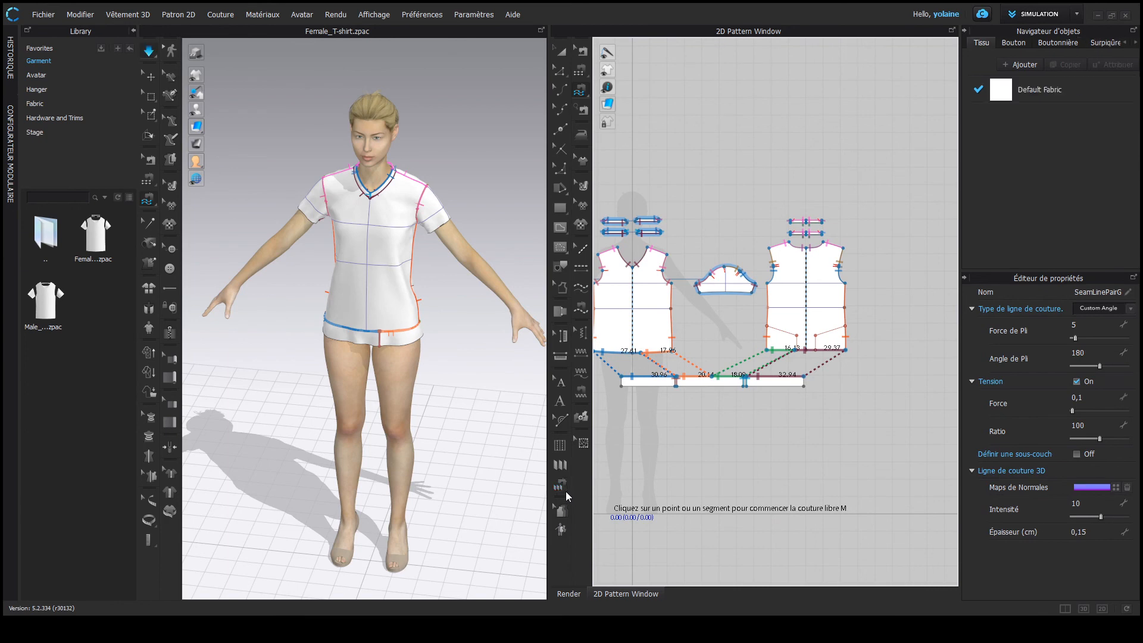
pyautogui.moveTo(476, 394); pyautogui.dragTo(247, 390, button='right')
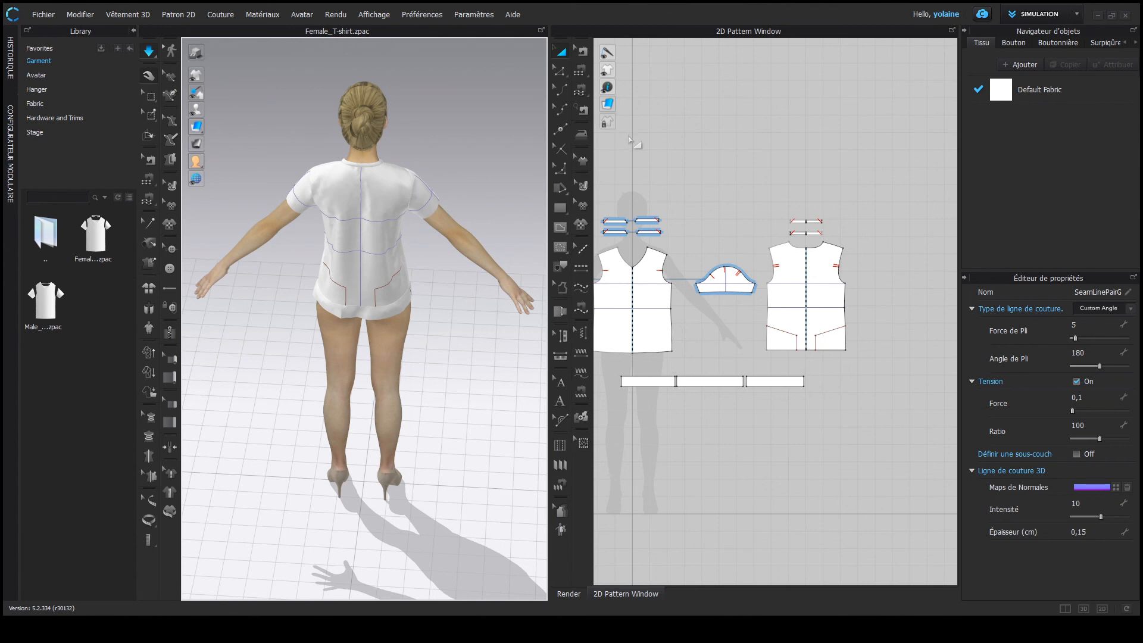
pyautogui.click(579, 70)
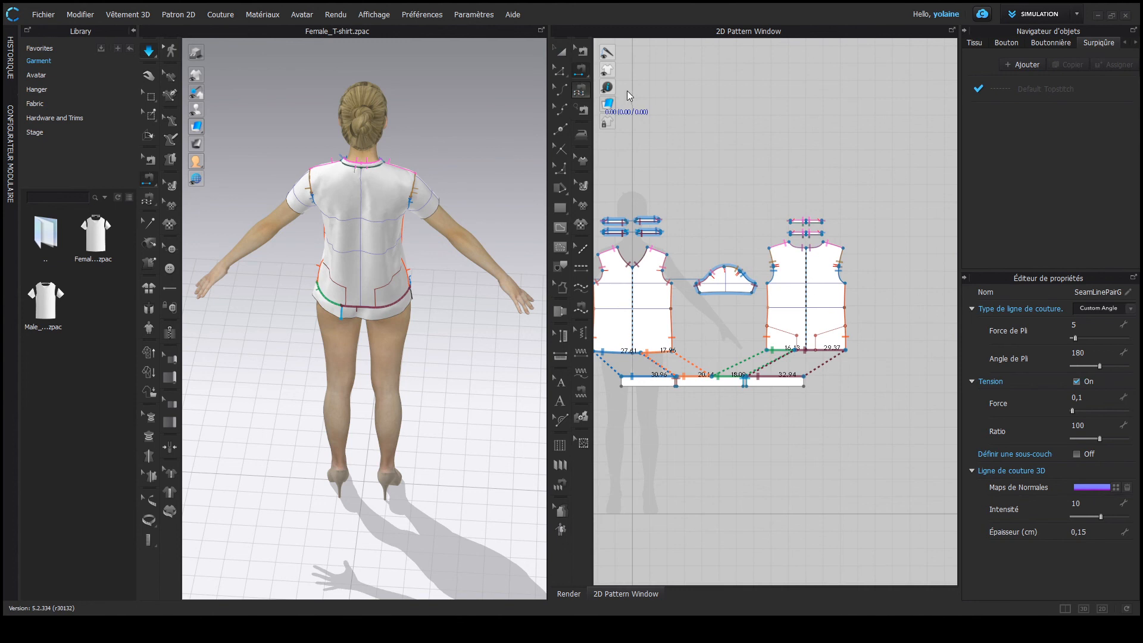
pyautogui.click(580, 89)
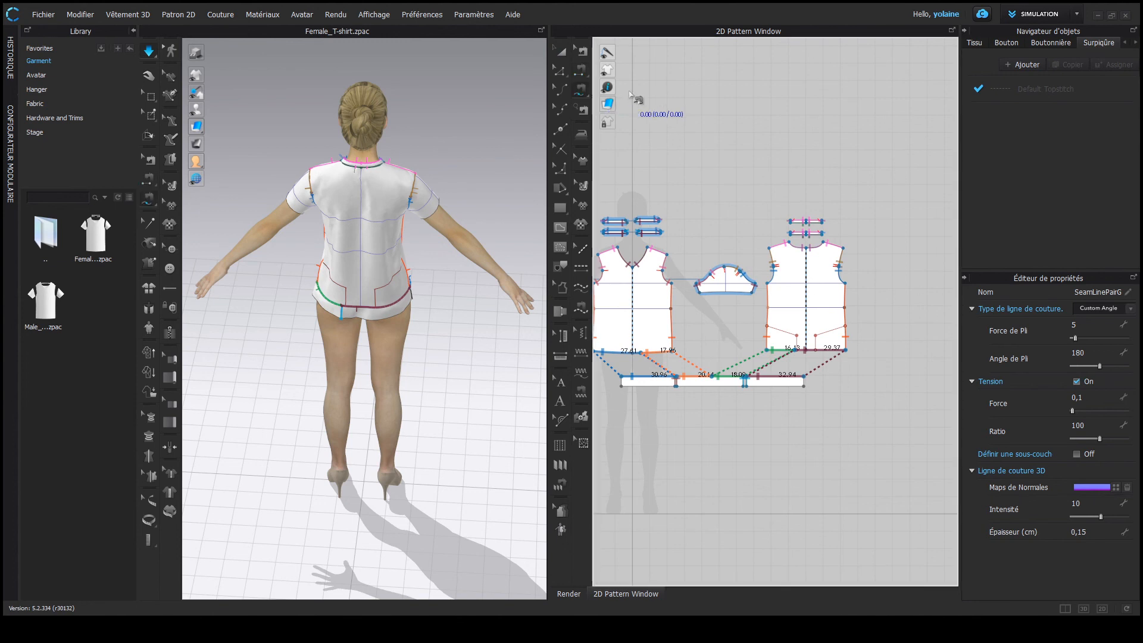
pyautogui.click(580, 73)
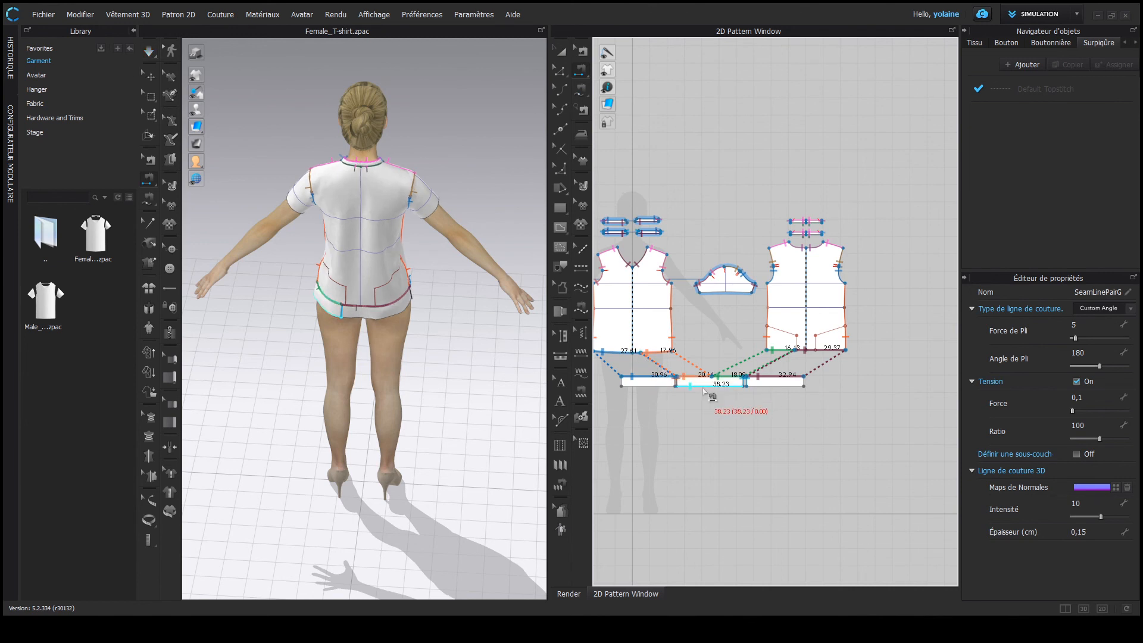
# Remove the many-to-many hem seam and restore the three strip pieces to one strip without split points on its long edges
pyautogui.press('Delete')
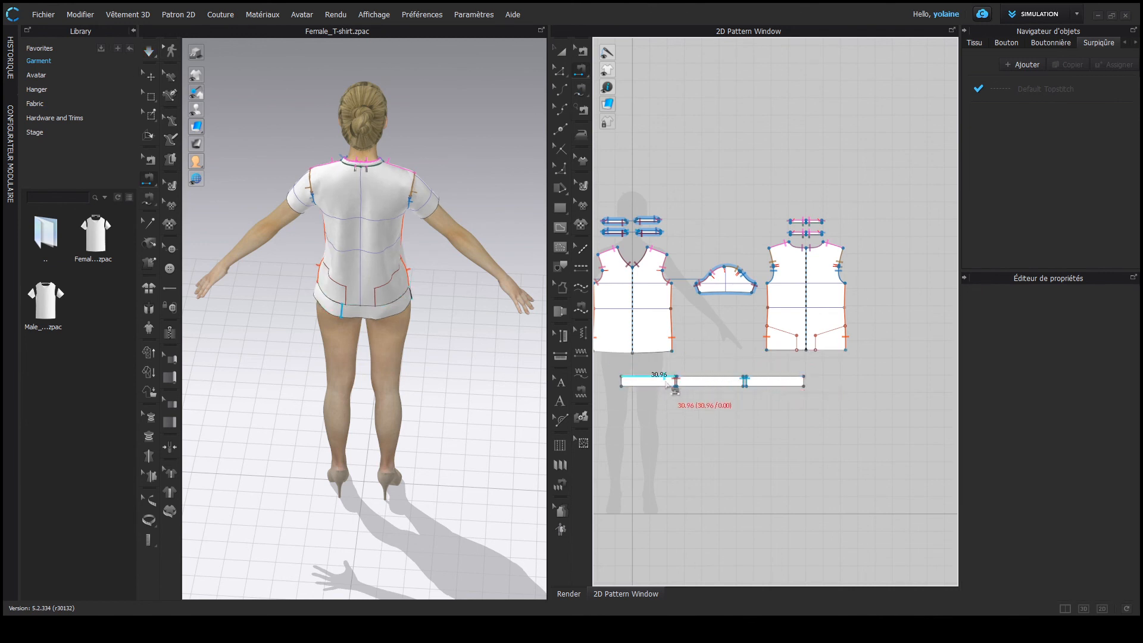
pyautogui.scroll(5, 667, 384)
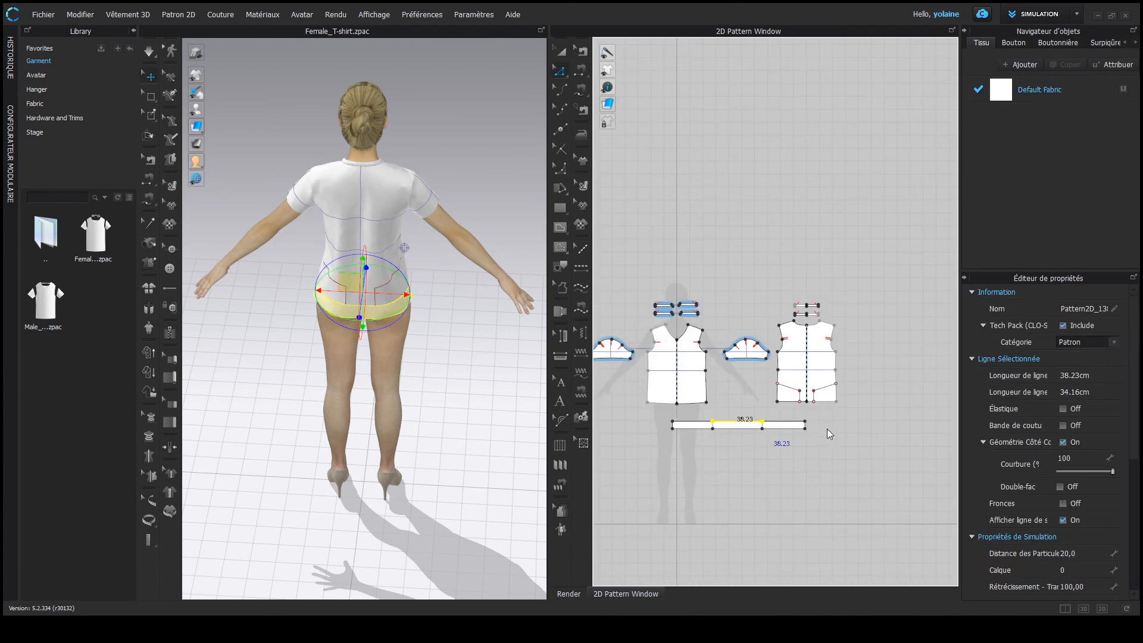
pyautogui.click(830, 424)
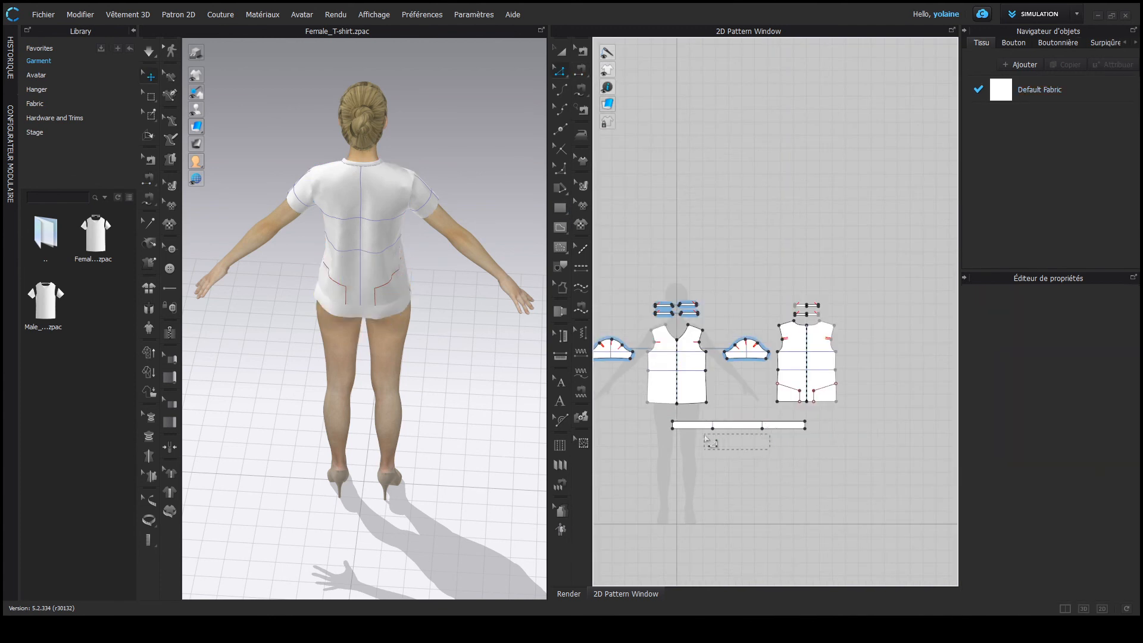
pyautogui.moveTo(705, 425); pyautogui.dragTo(706, 426)
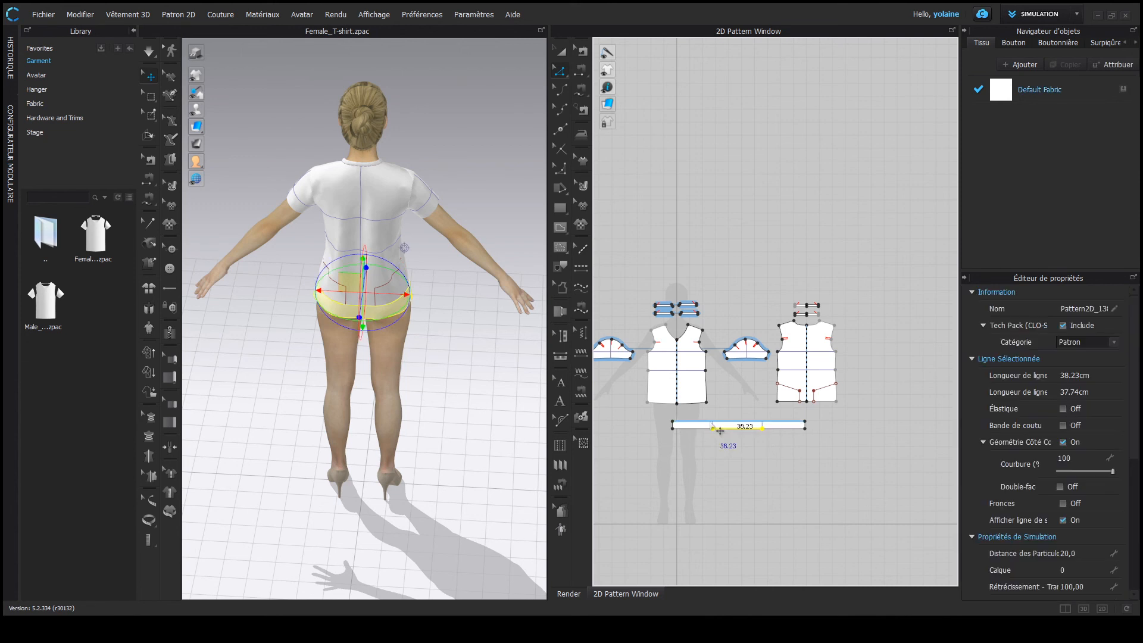
pyautogui.click(753, 445)
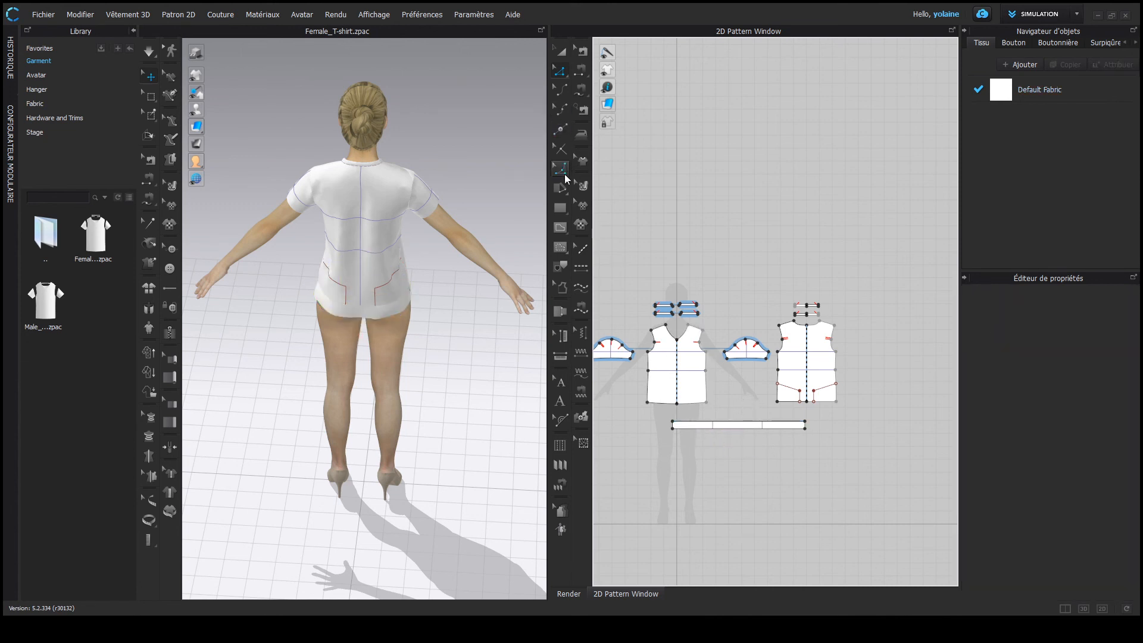
# Sew the strip's upper edge to the four front and back hem segments with one-to-many segment sewing, and remove the seam again
pyautogui.click(581, 70)
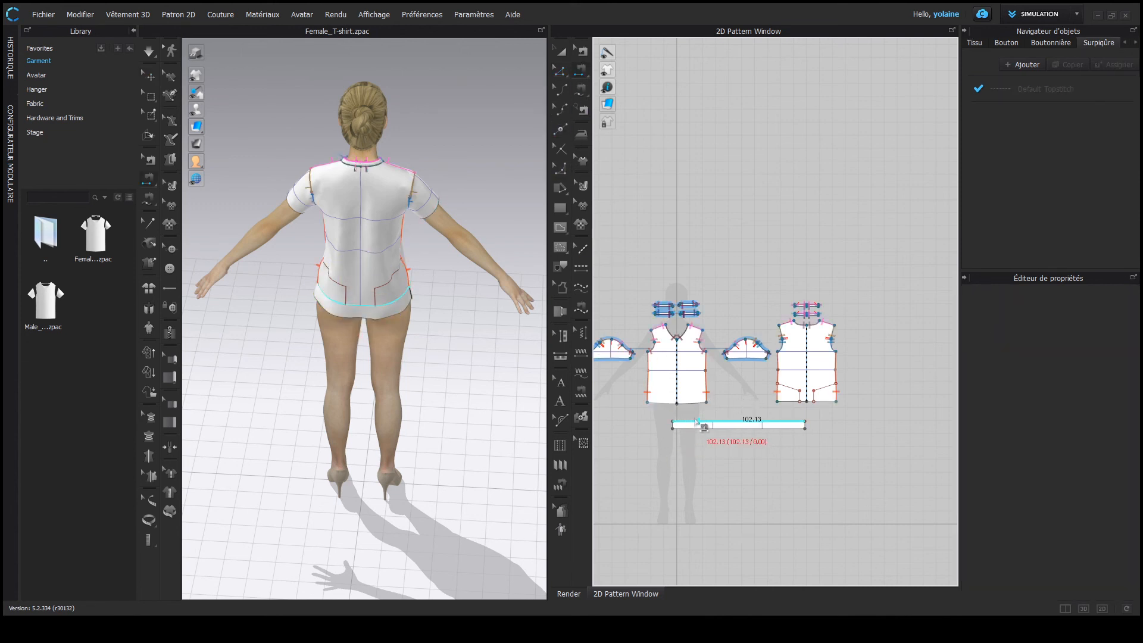
pyautogui.click(698, 422)
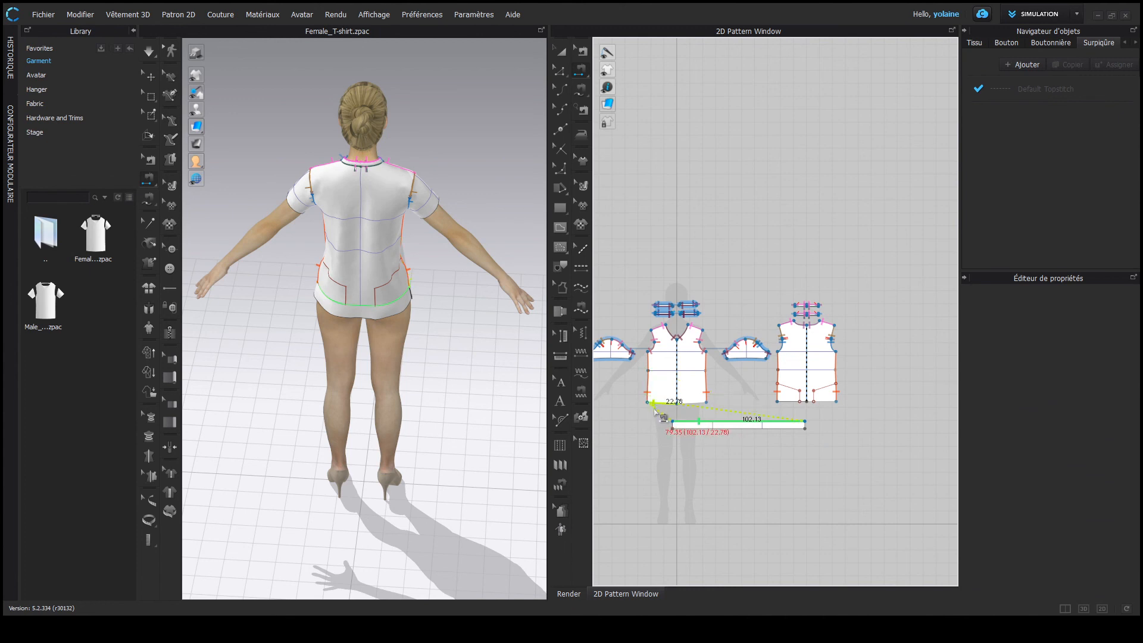
pyautogui.click(684, 404)
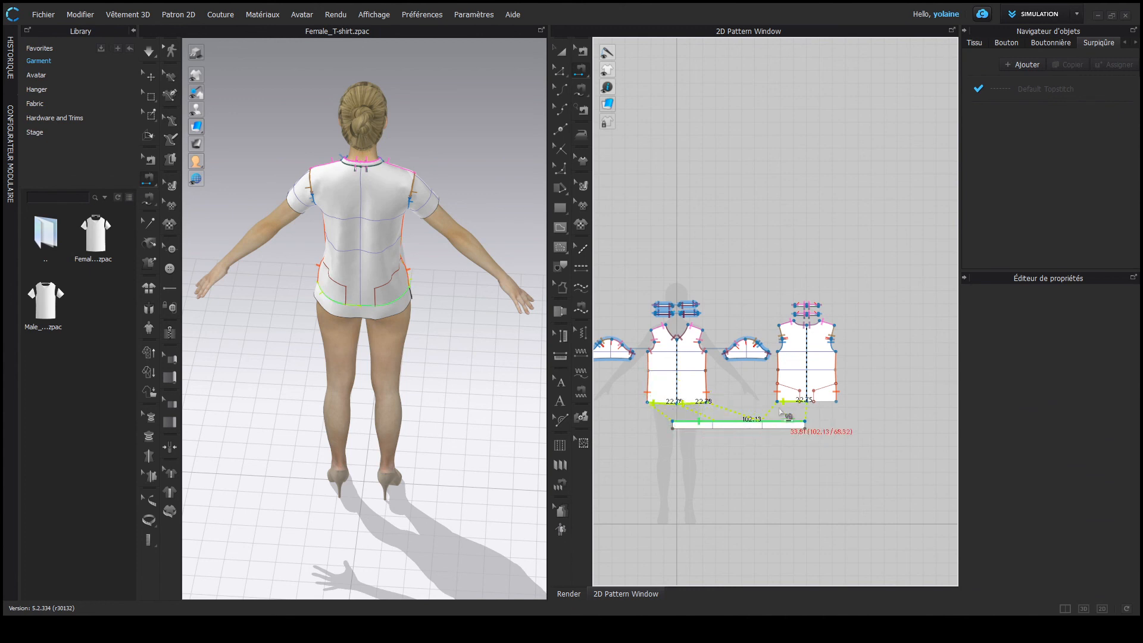
pyautogui.click(791, 401)
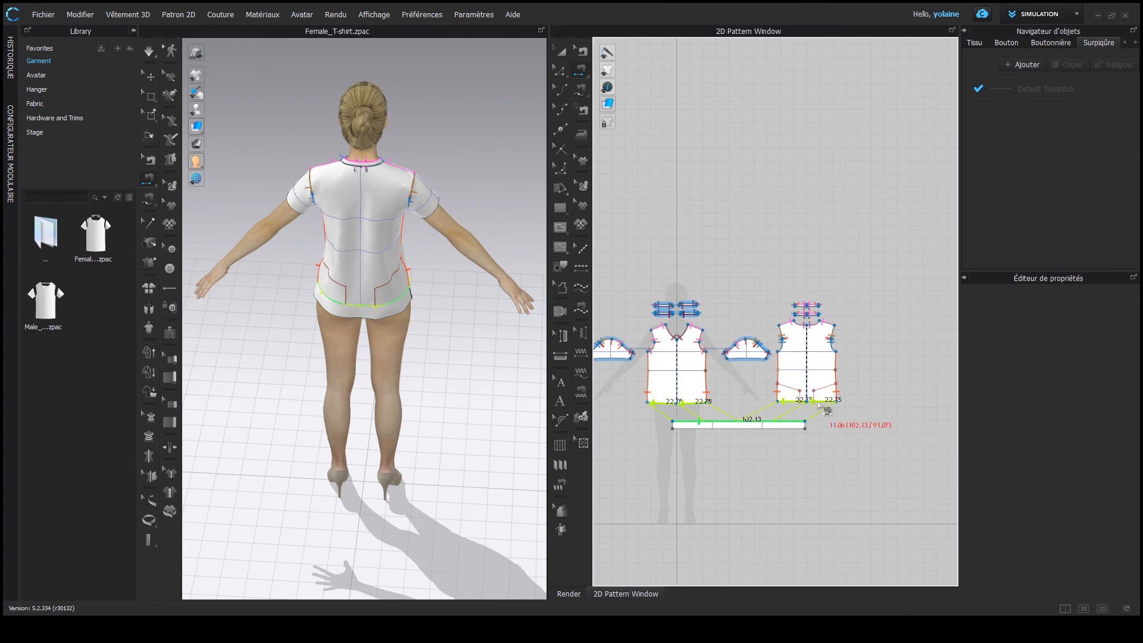
pyautogui.click(819, 404)
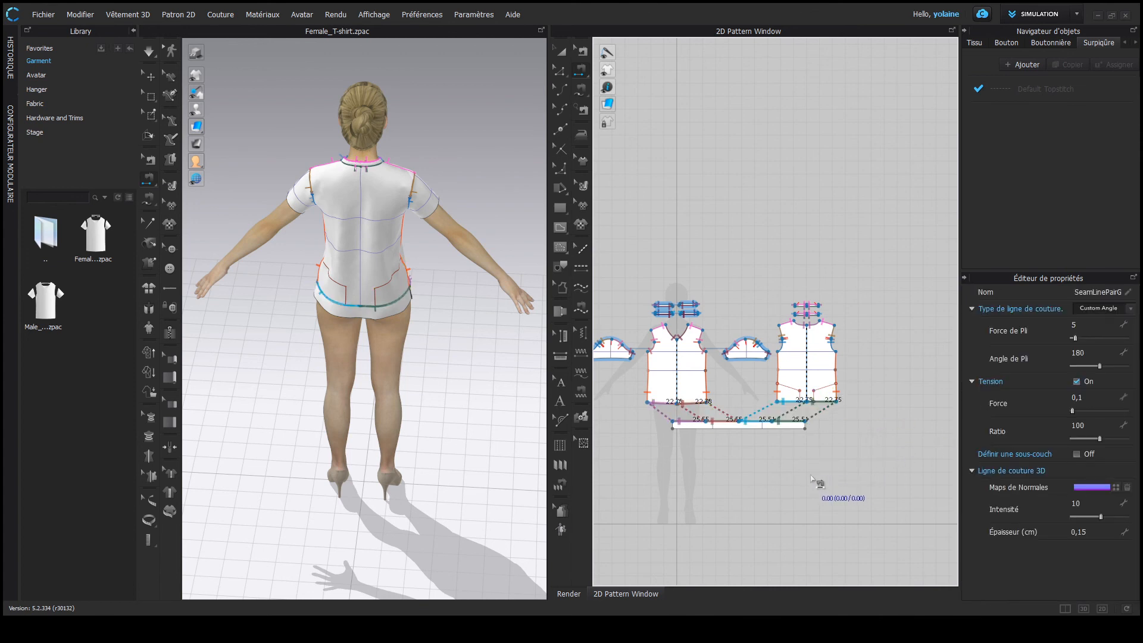
pyautogui.press('Delete')
pyautogui.click(580, 90)
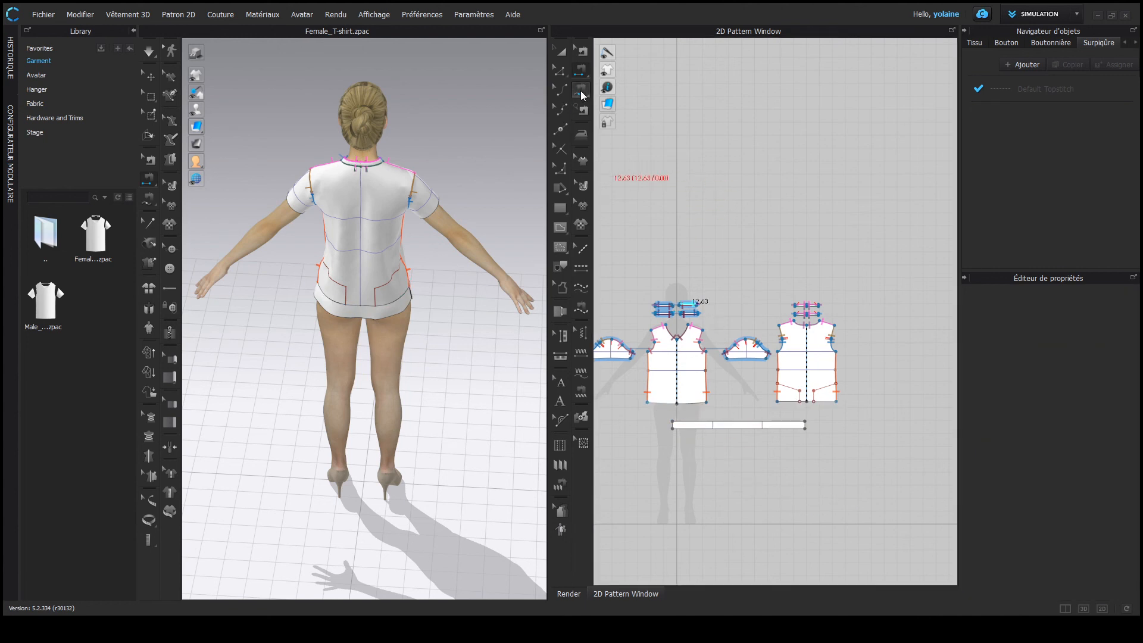
pyautogui.click(672, 421)
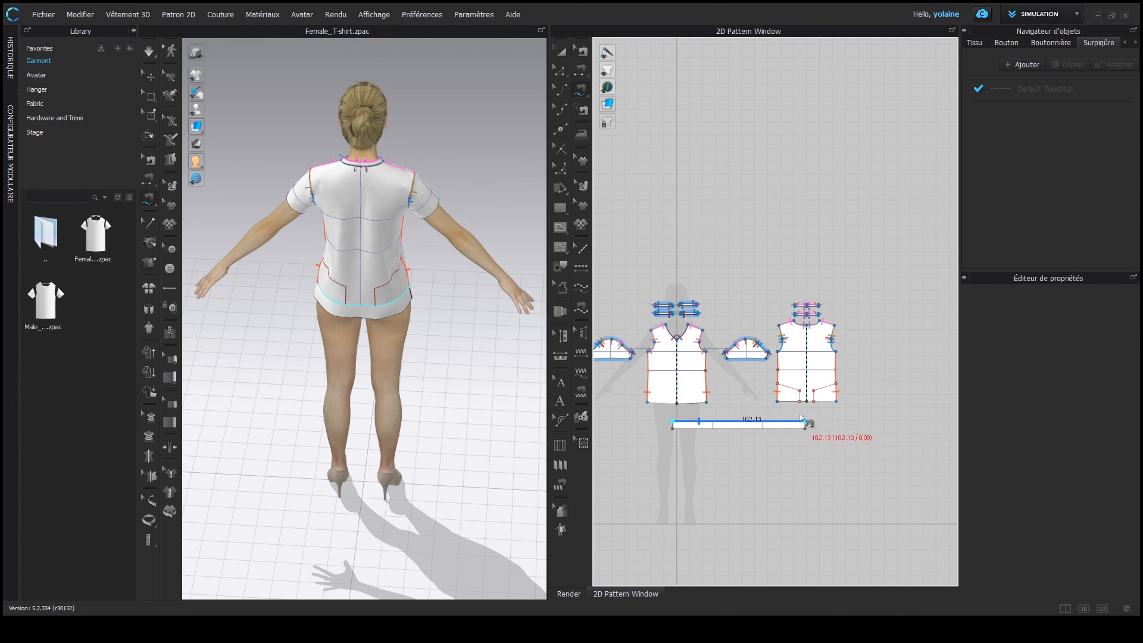
pyautogui.click(801, 420)
pyautogui.press('Escape')
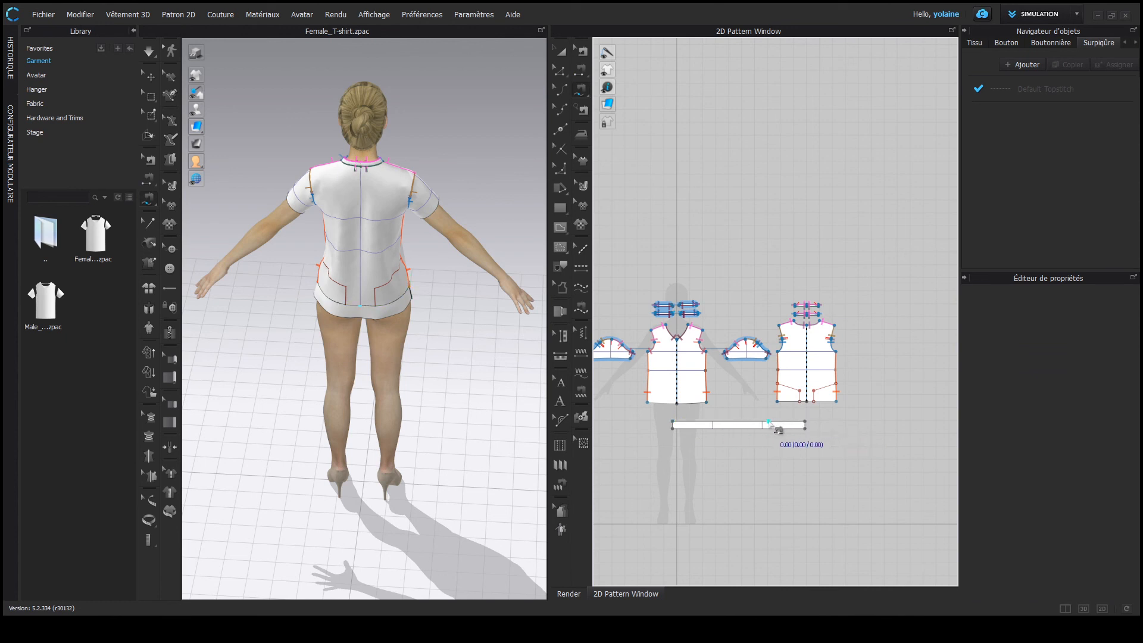
# Sew the strip's entire upper edge to the full front and back hems with one-to-many free sewing, and check the garment from the front
pyautogui.click(674, 422)
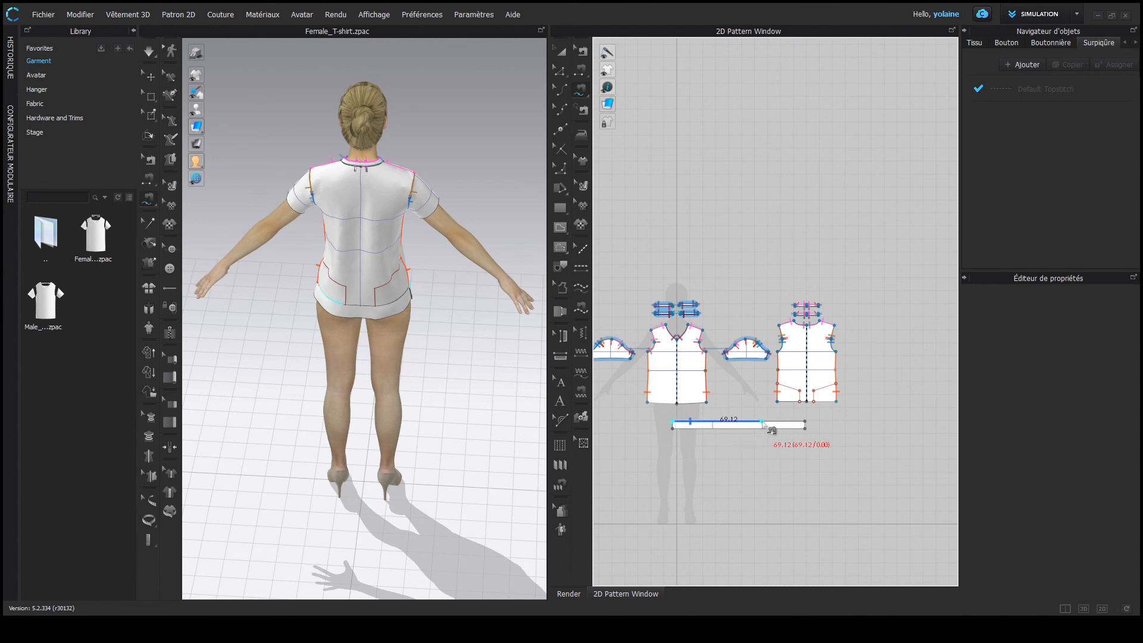
pyautogui.click(805, 424)
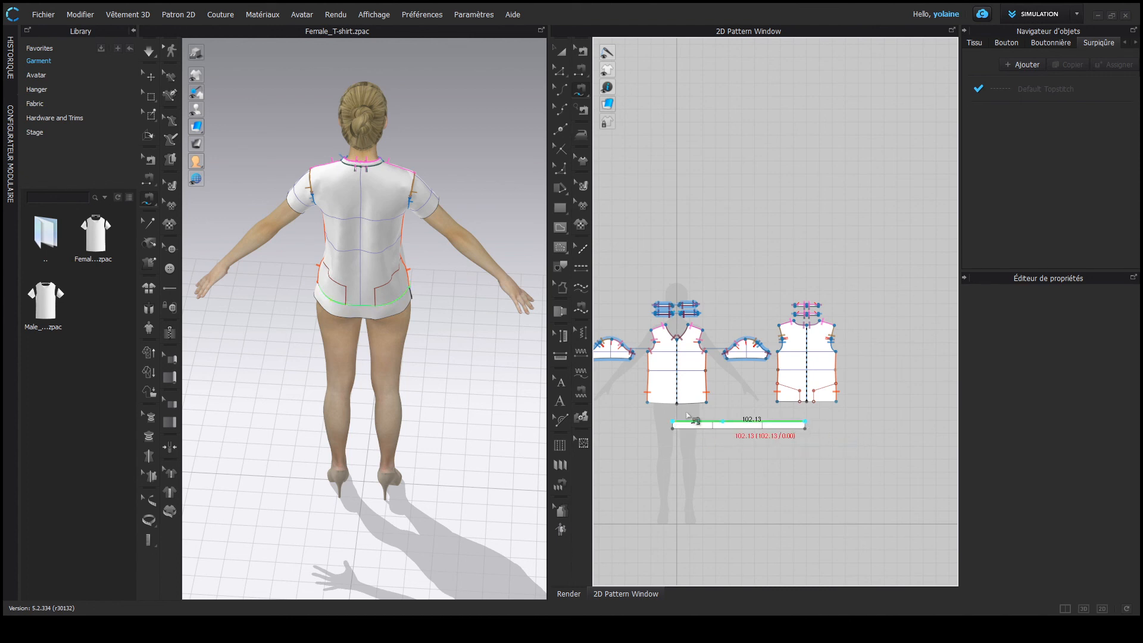
pyautogui.click(647, 402)
pyautogui.keyDown('shift'); pyautogui.click(707, 403); pyautogui.keyUp('shift')
pyautogui.keyDown('shift'); pyautogui.click(778, 403); pyautogui.keyUp('shift')
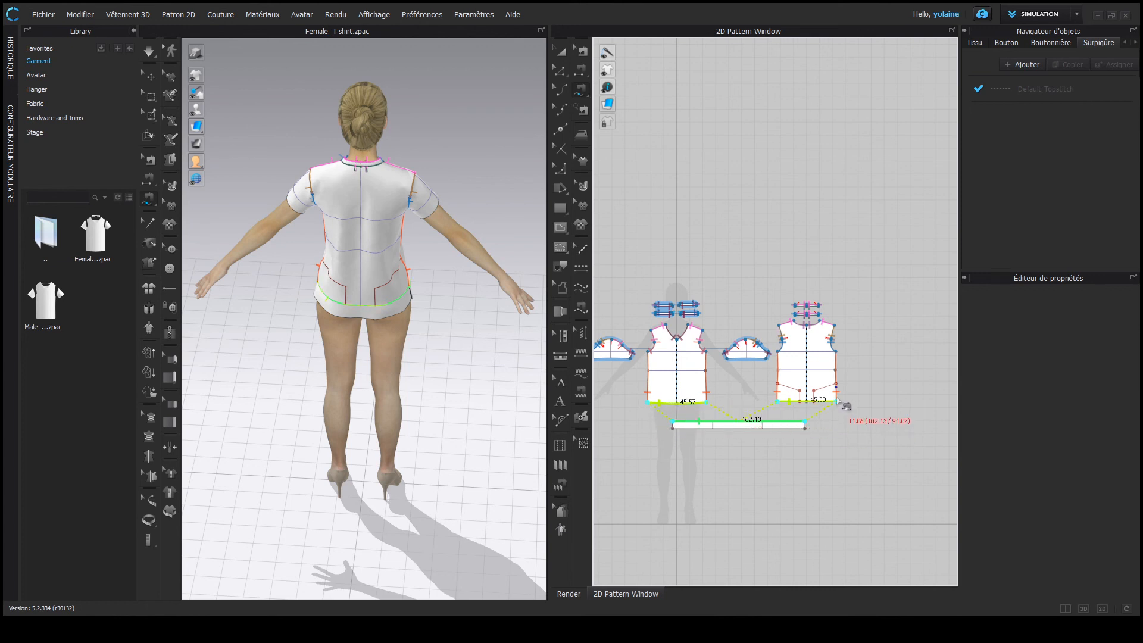
pyautogui.press('Return')
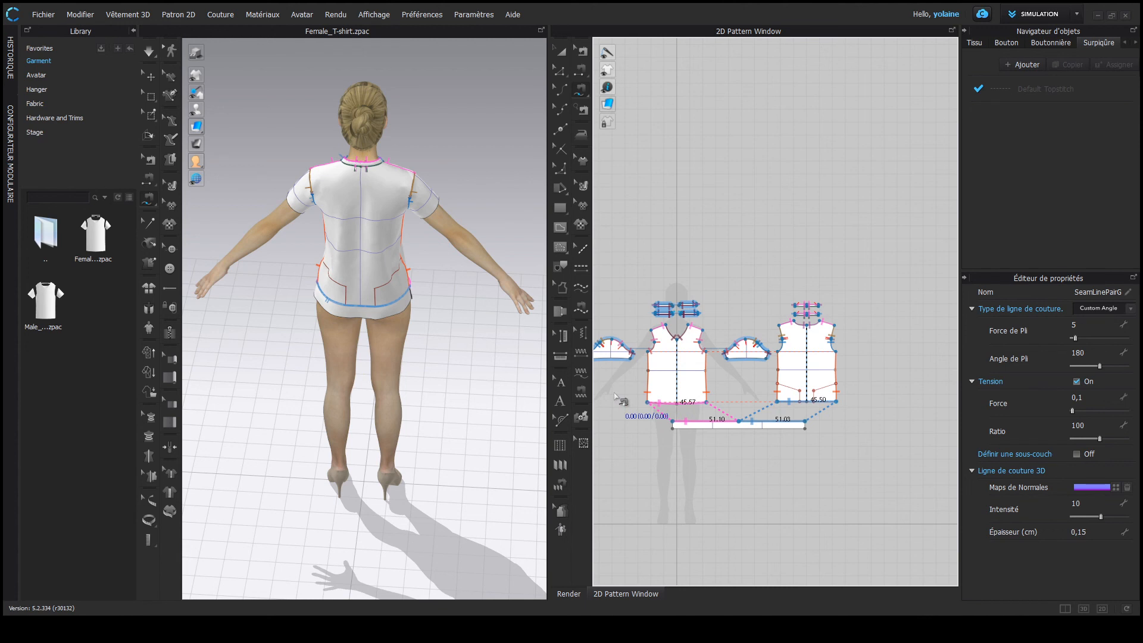
pyautogui.press('2')
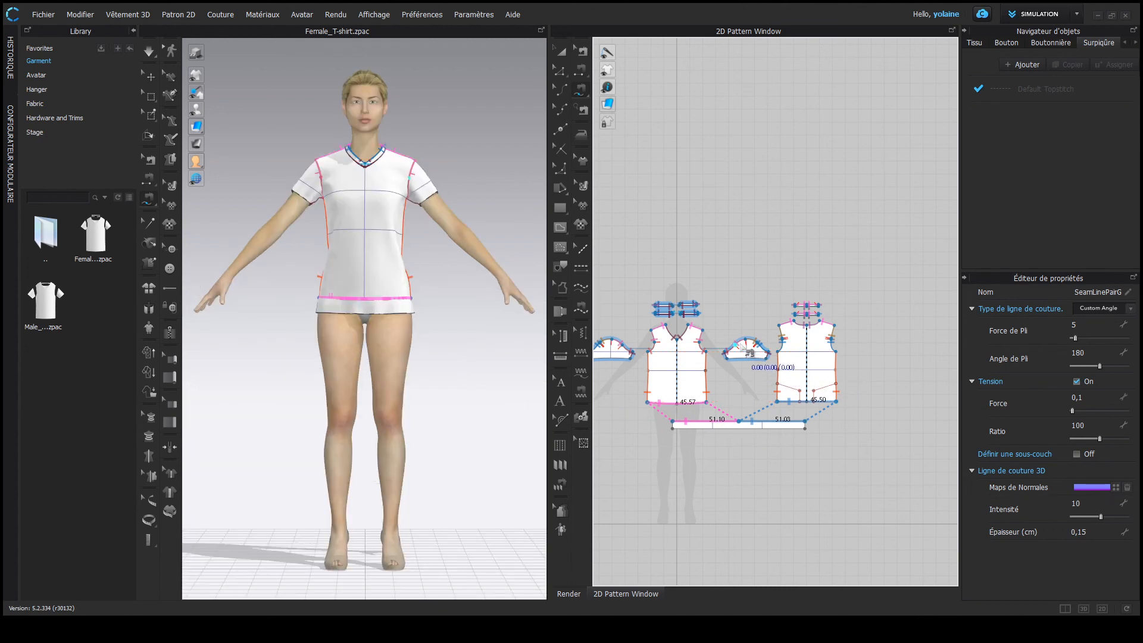
pyautogui.click(743, 347)
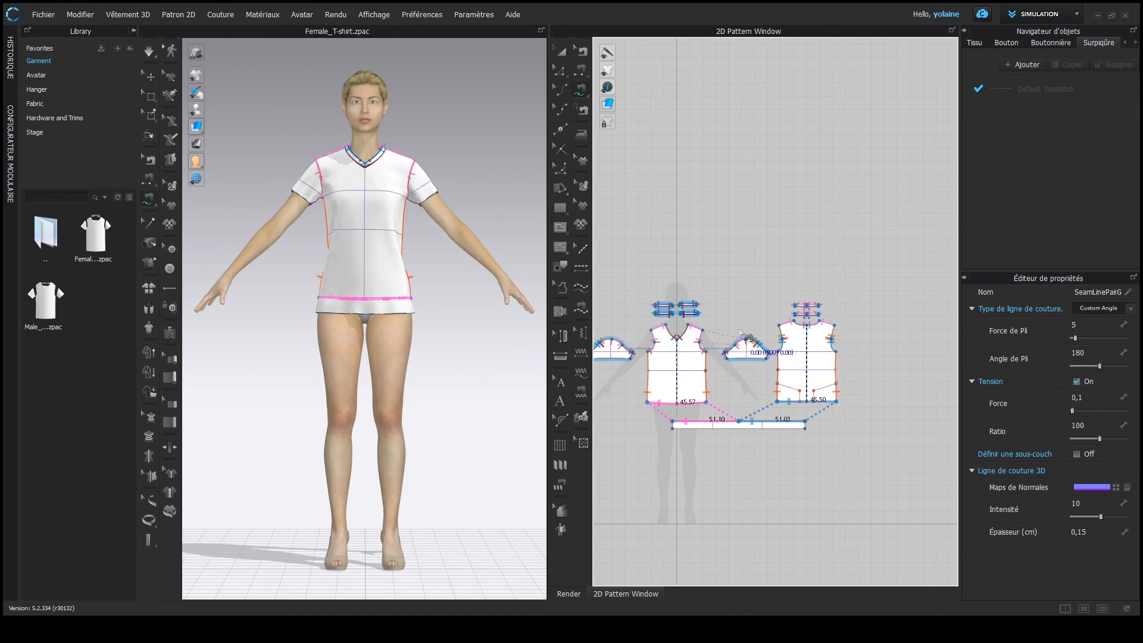